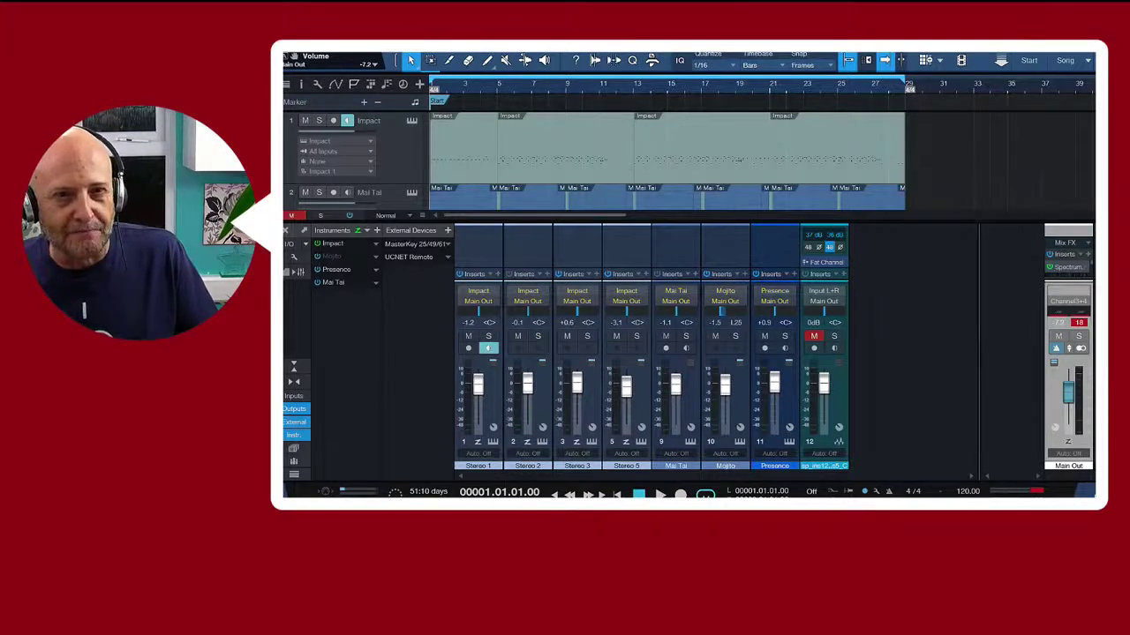
Hide the mixing console and view the instrument editor of the third track
key(F3)
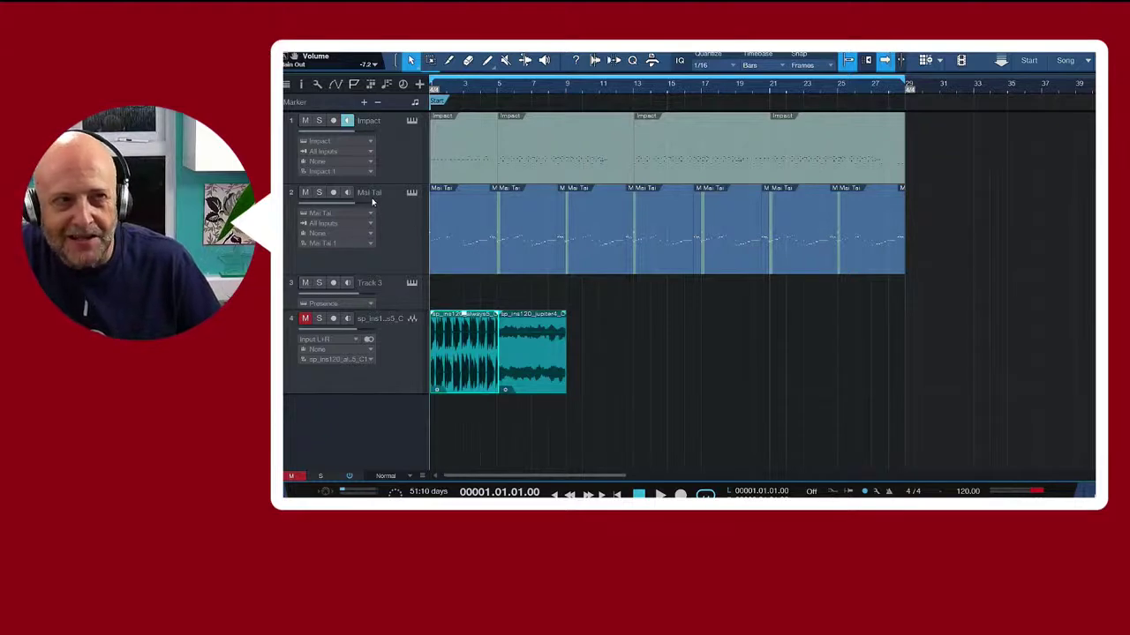
click(412, 283)
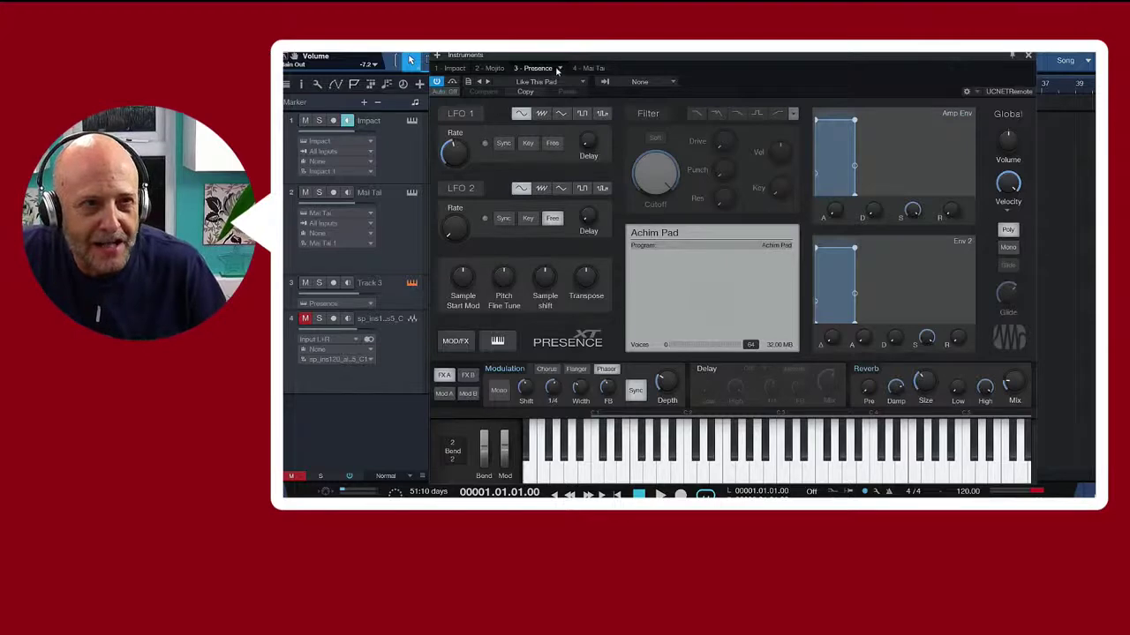
click(1028, 55)
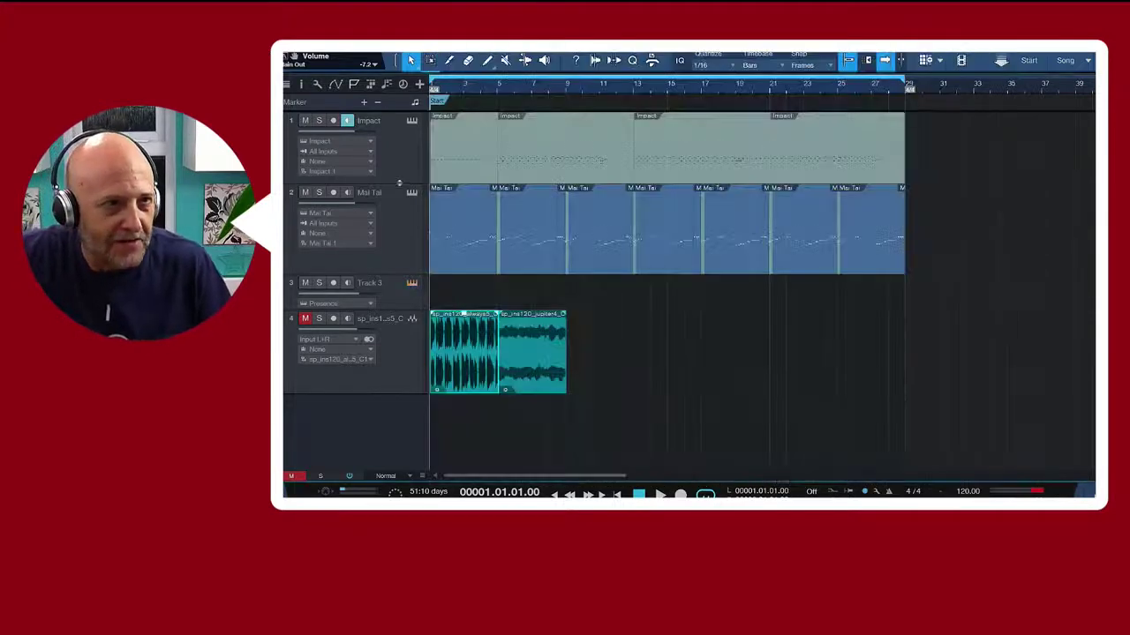
Rename the third track to Presence
double_click(379, 283)
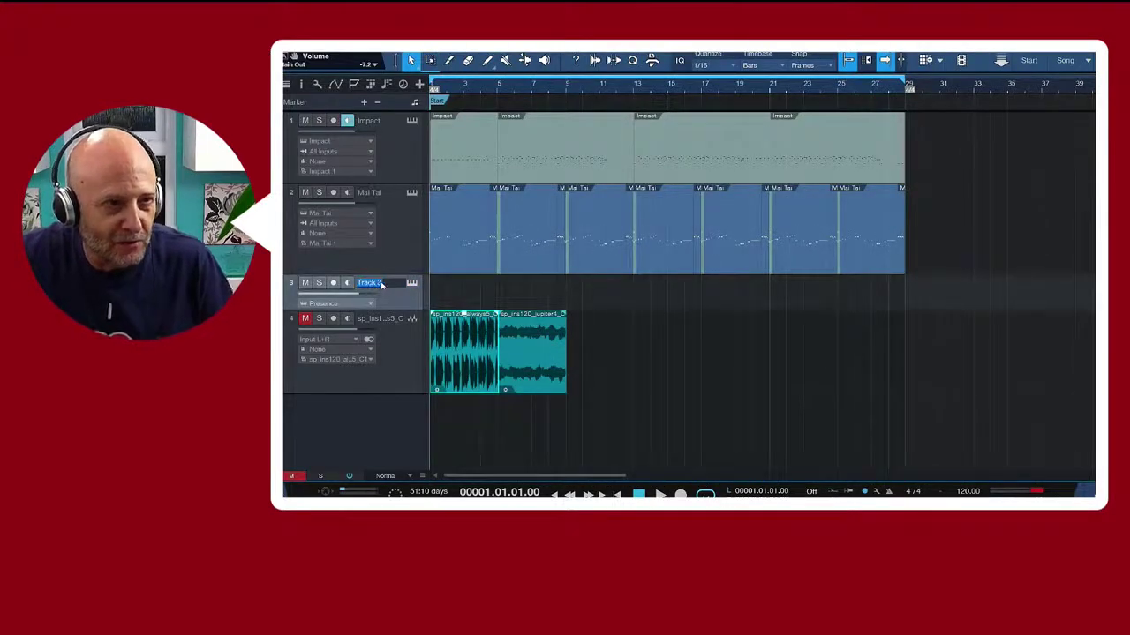
text(Presence)
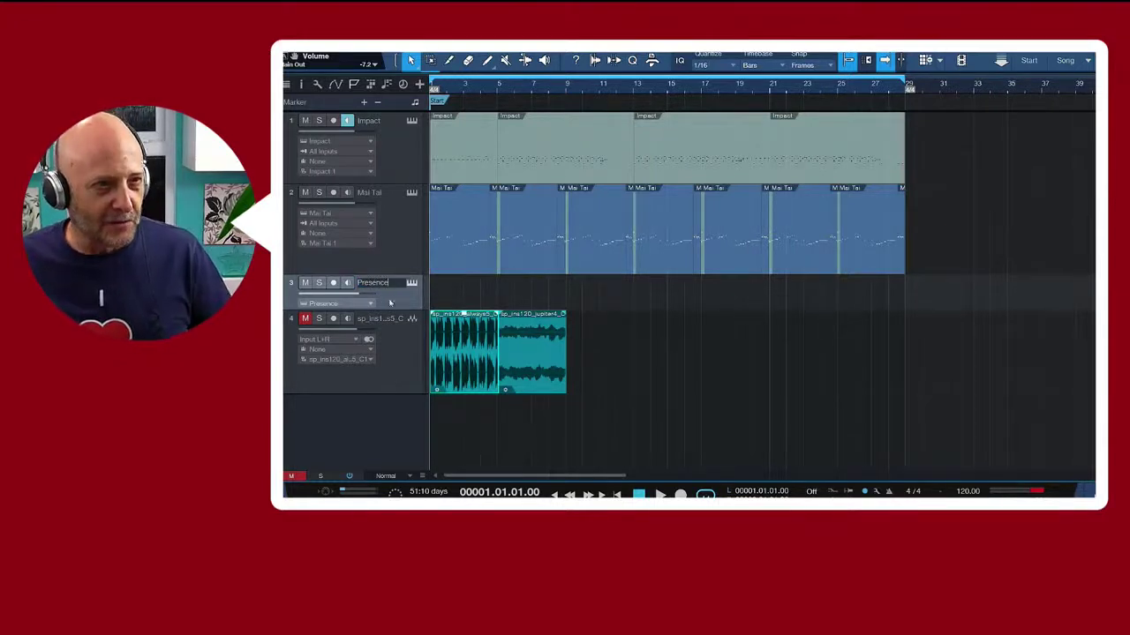
click(399, 297)
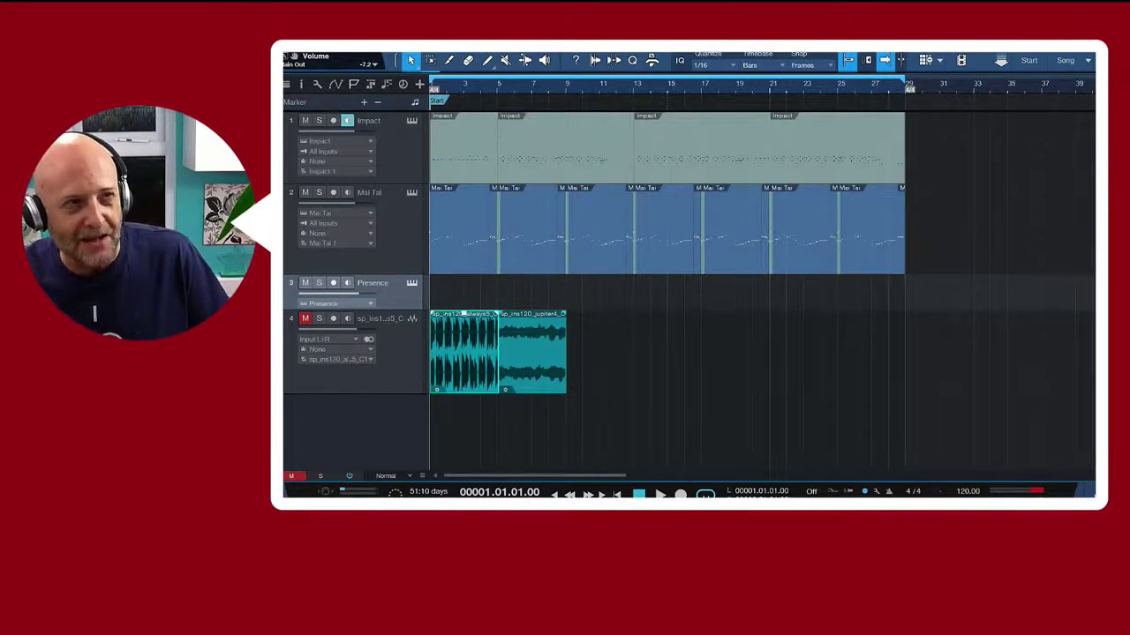
Add an instrument track below Presence and load the Mojito synth onto it from the instrument browser
right_click(336, 420)
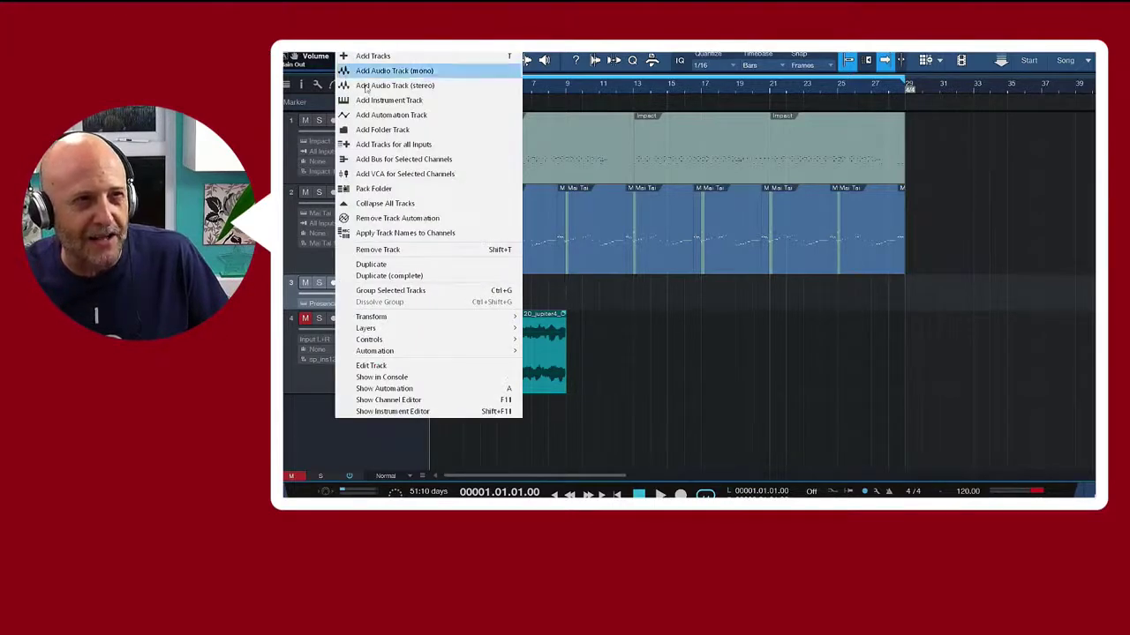
click(388, 100)
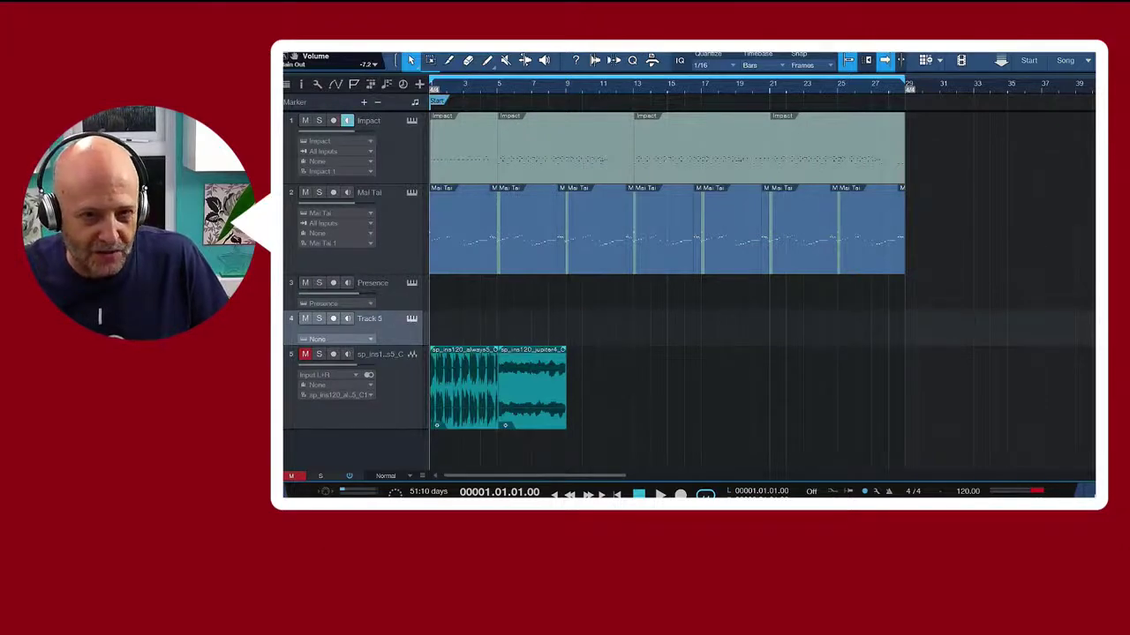
key(F5)
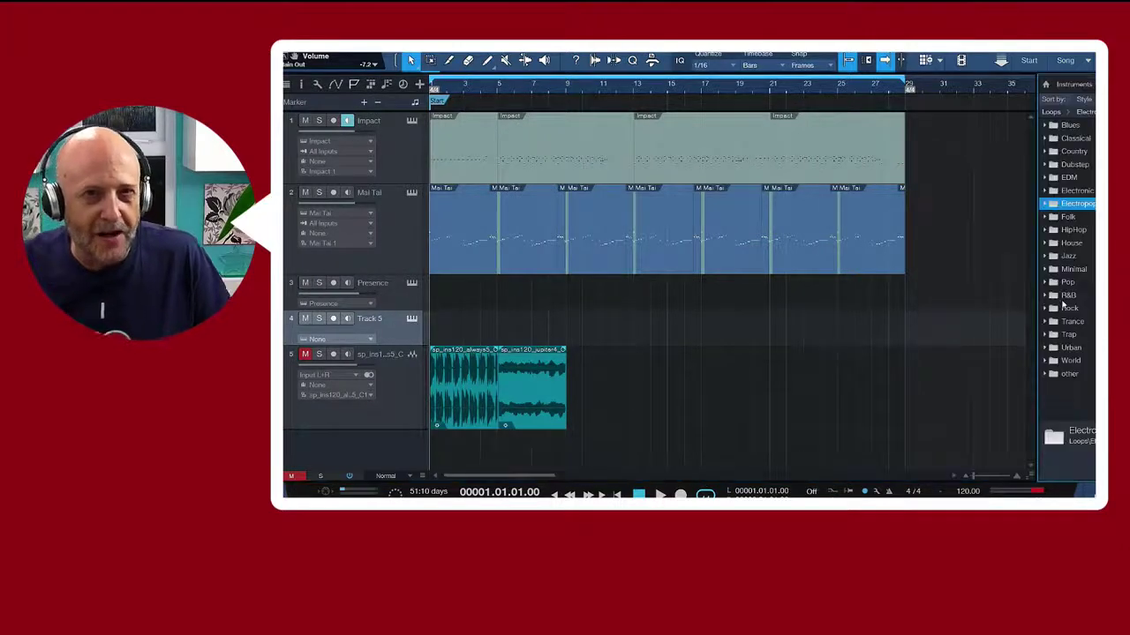
click(1049, 86)
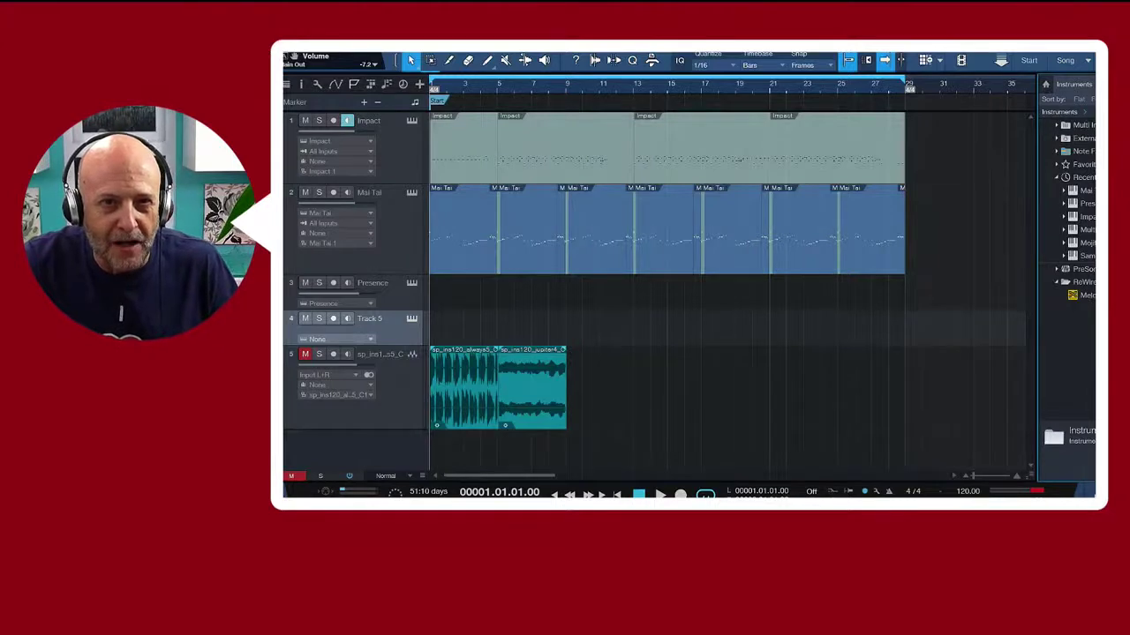
drag(1085, 243, 403, 326)
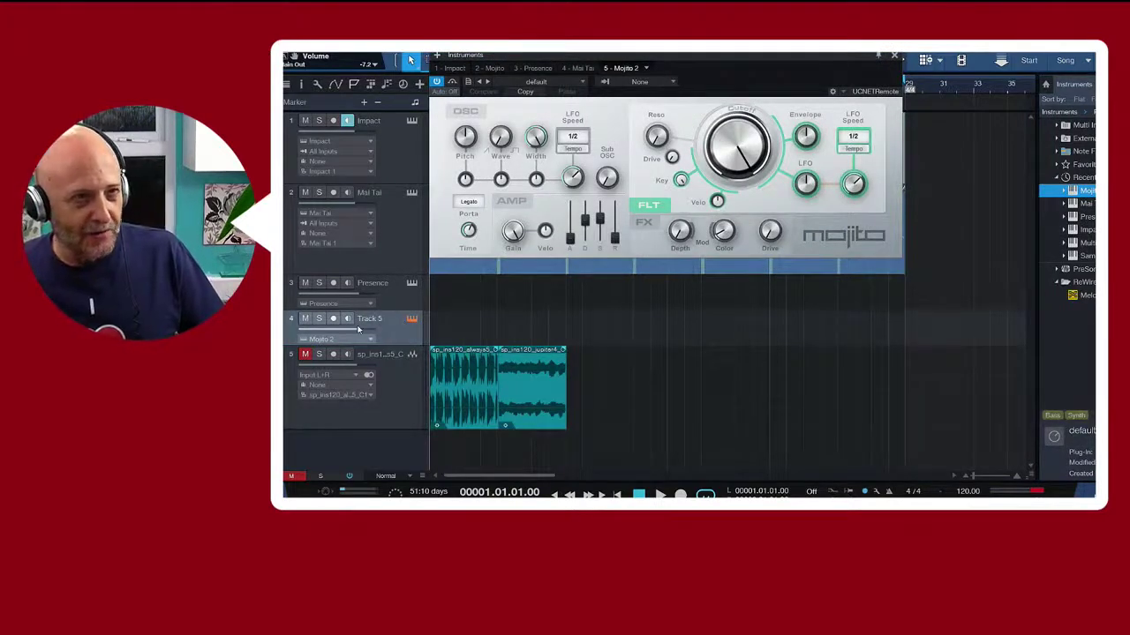
Switch monitoring from the Impact track to the new Mojito track and audition its presets from Acid Dreams through Clavinet
click(348, 121)
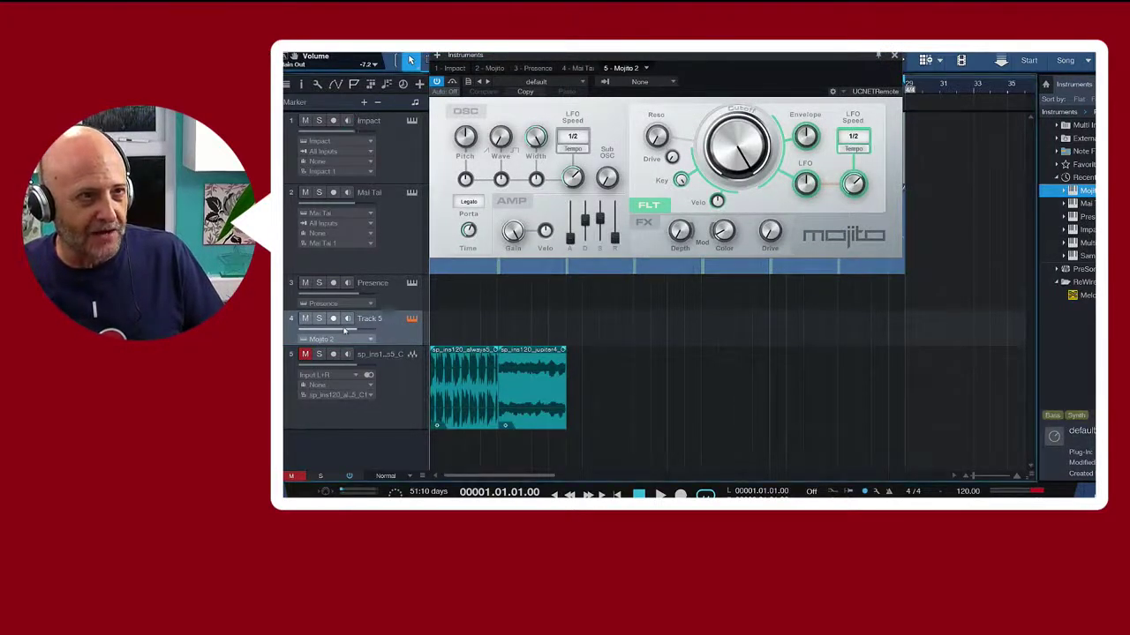
click(346, 319)
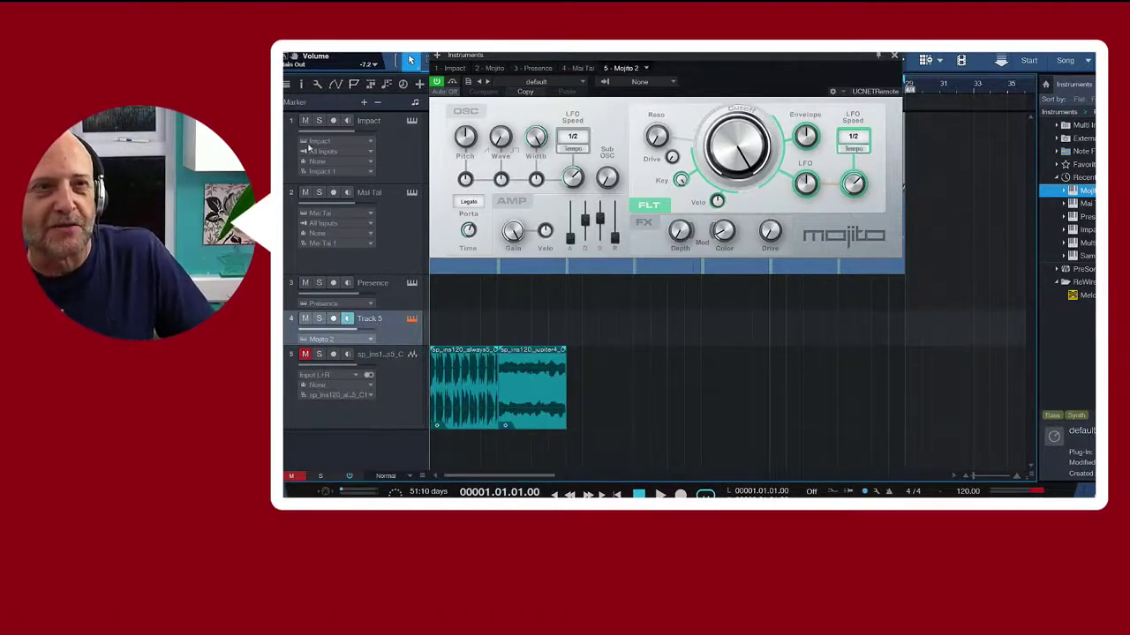
click(583, 83)
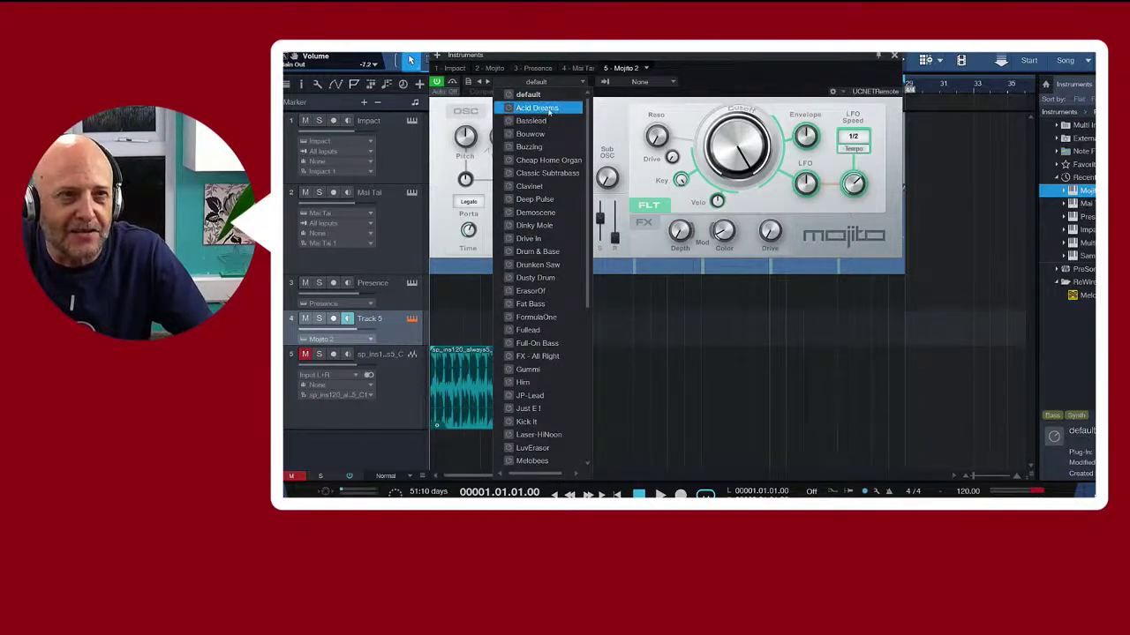
click(551, 110)
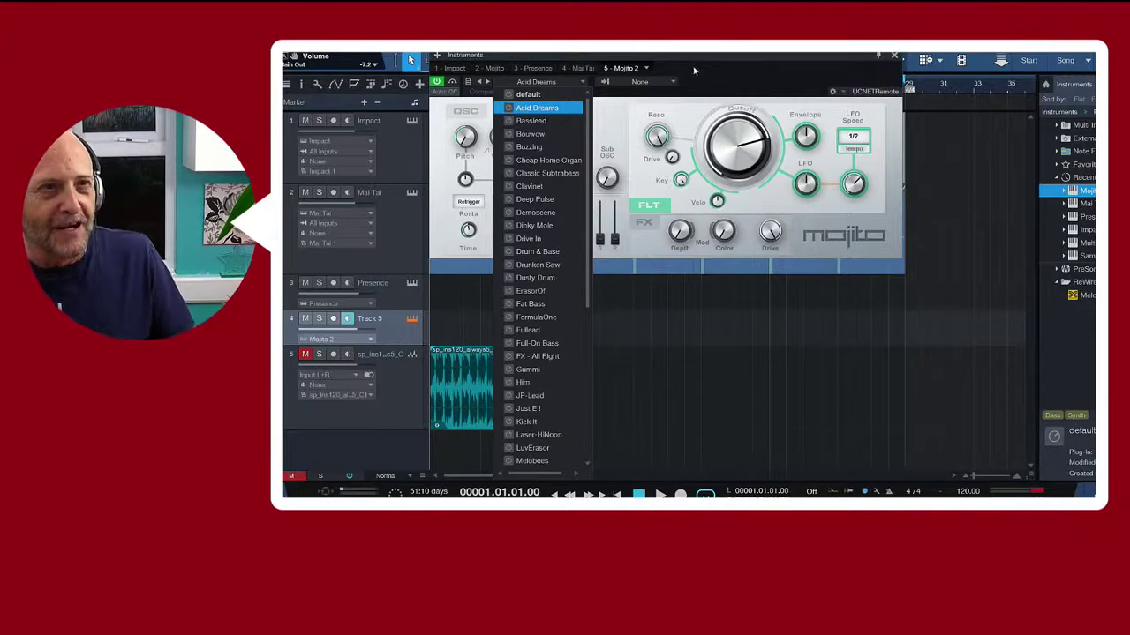
click(533, 121)
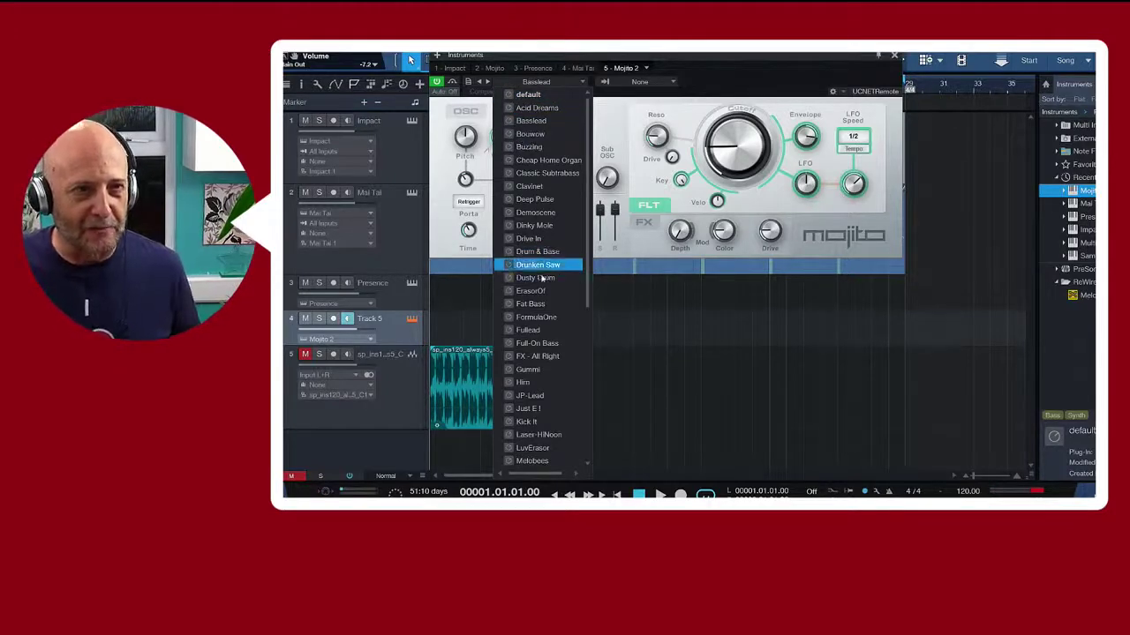
click(538, 134)
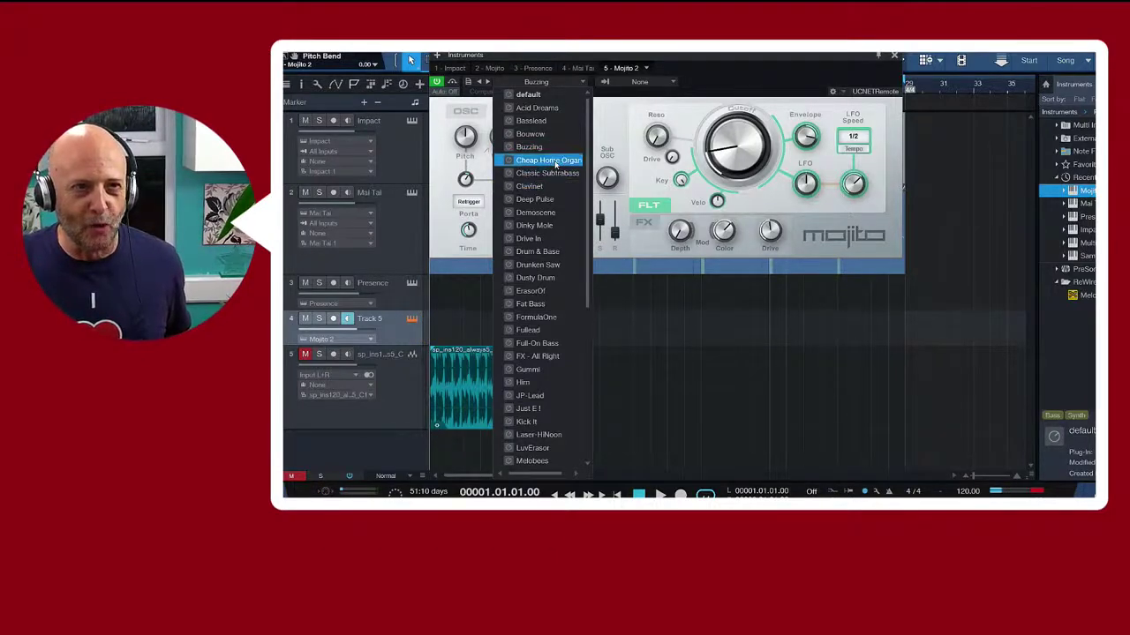
click(554, 160)
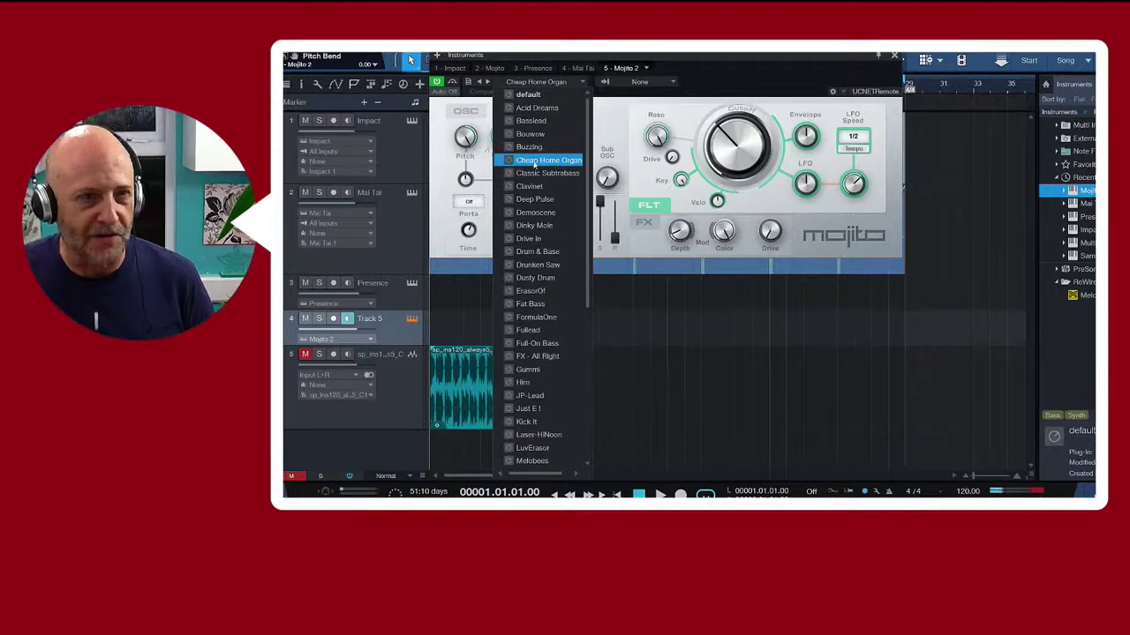
click(538, 175)
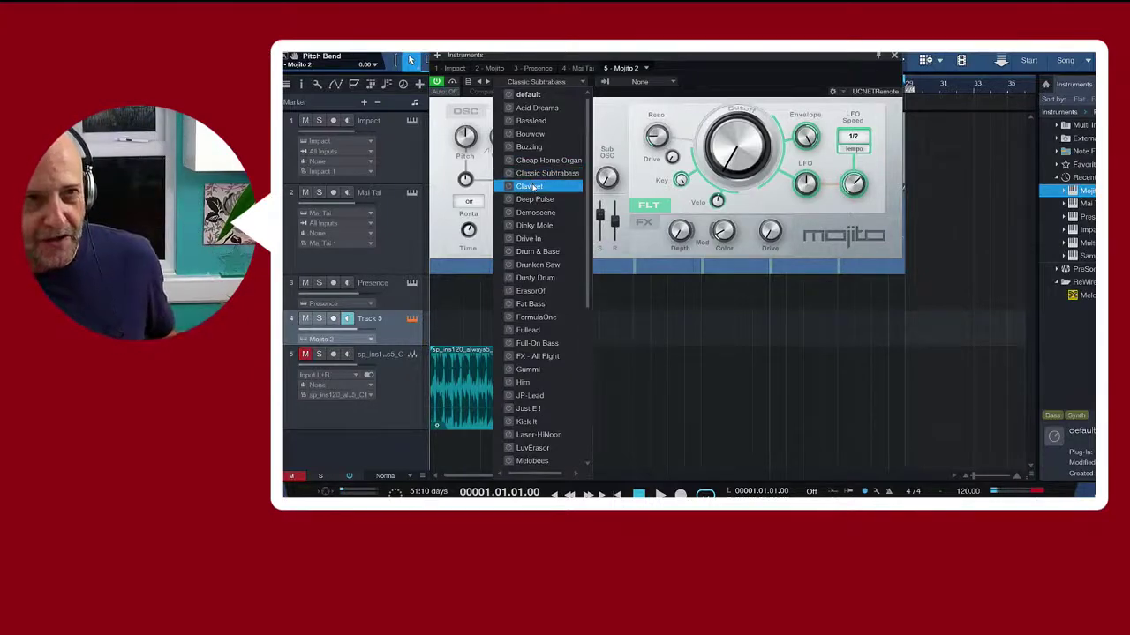
click(536, 186)
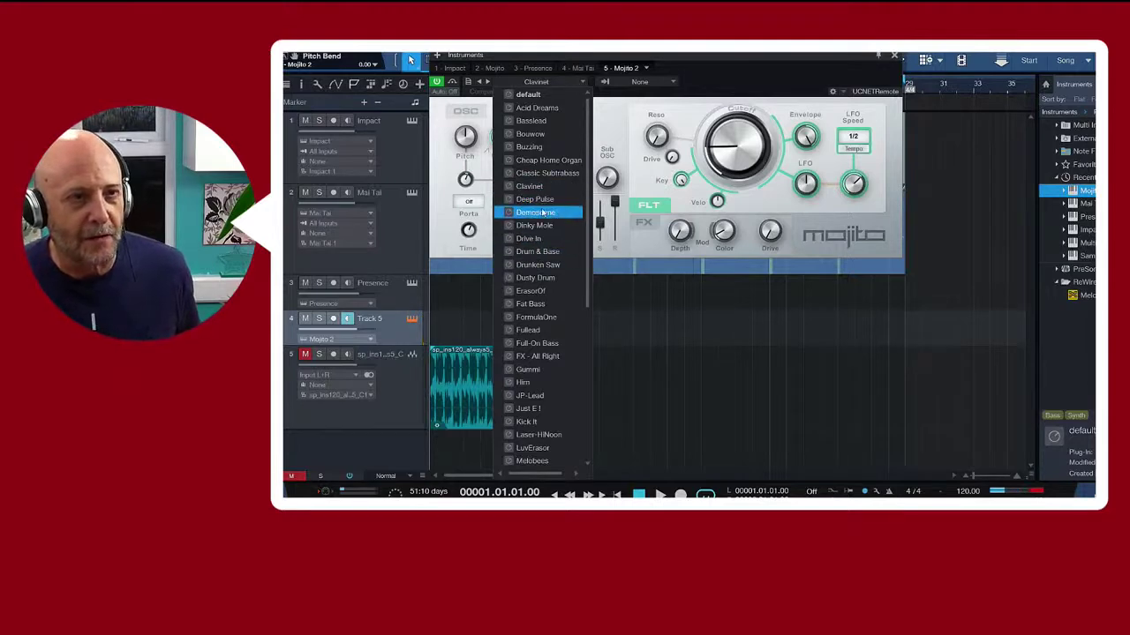
Audition the Mojito presets Demoscene, Dinky Mole, Drive In, Drum & Base, Fat Bass, ErasorOf and FormulaOne
click(542, 213)
click(537, 225)
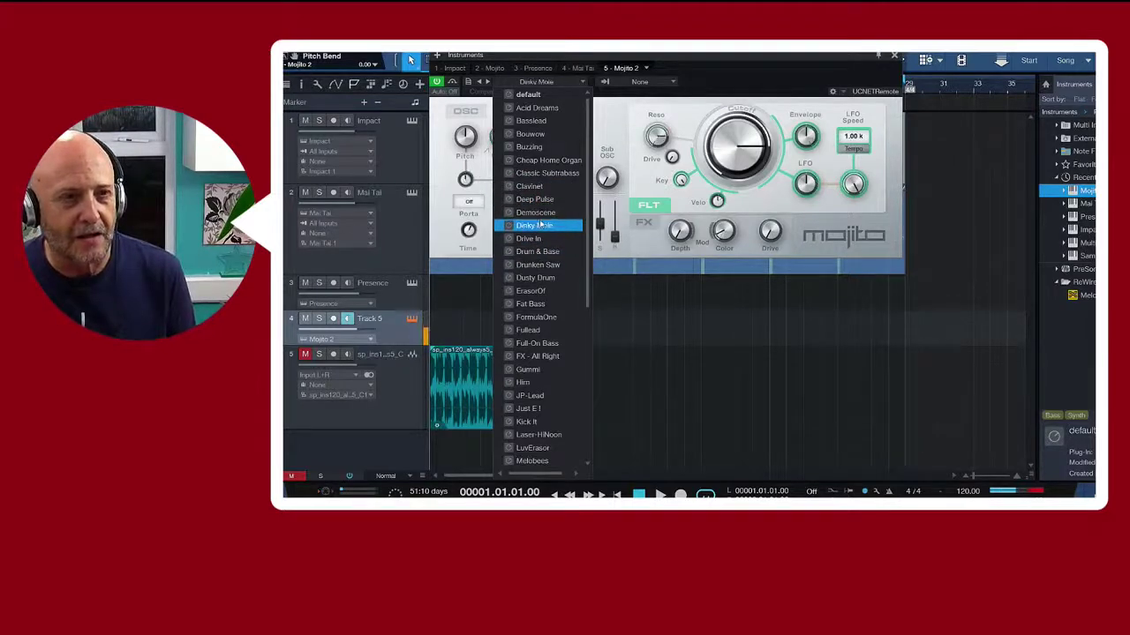
click(538, 238)
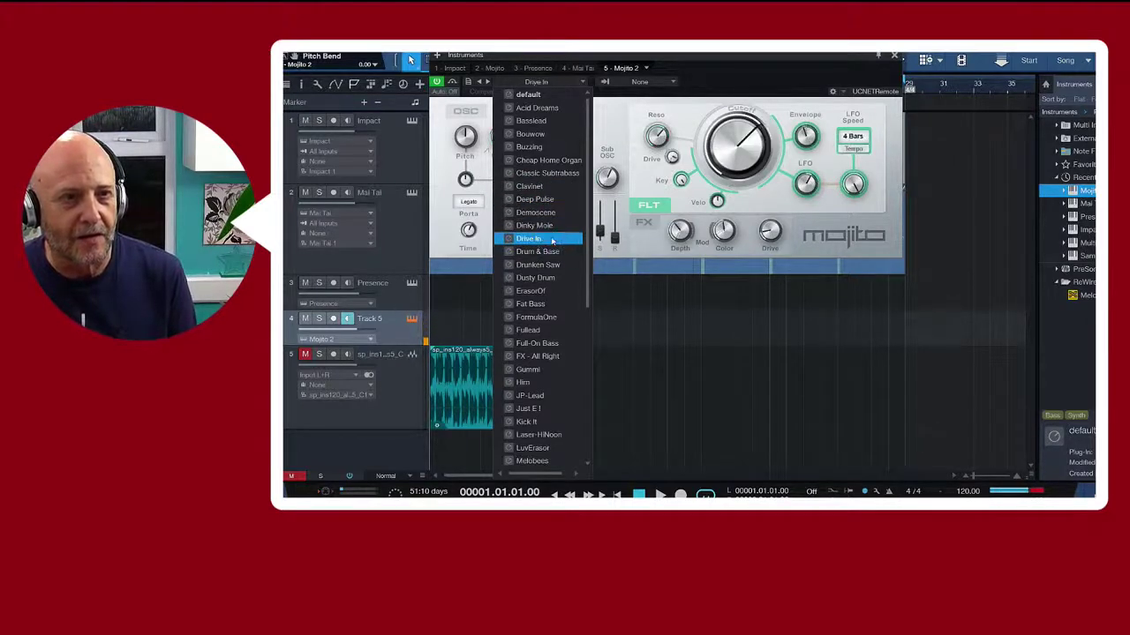
click(546, 254)
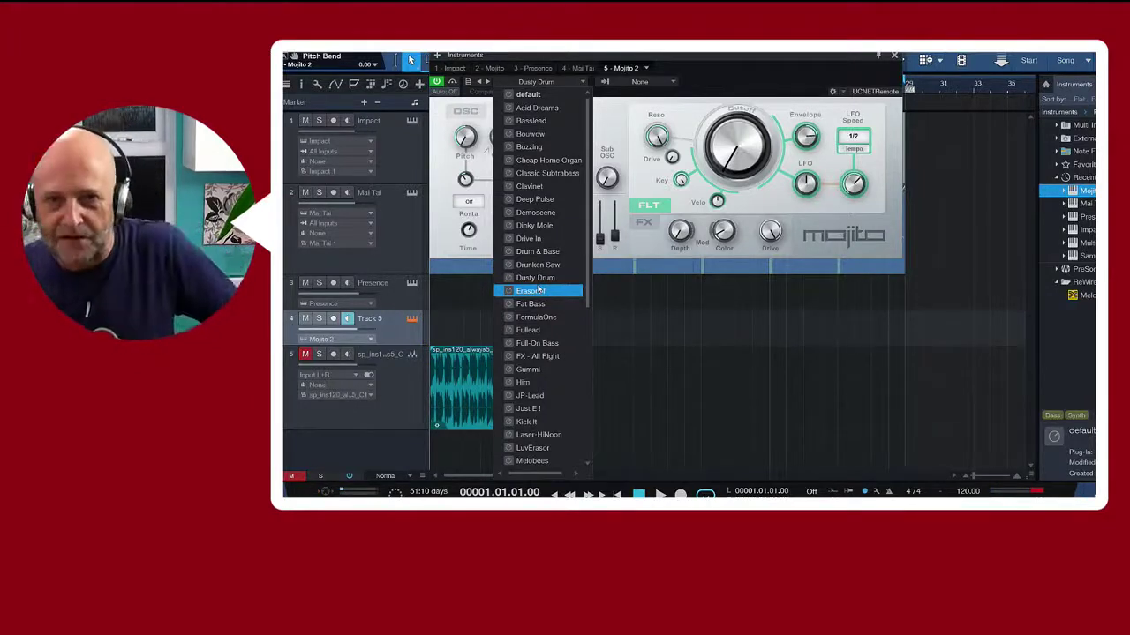
click(541, 304)
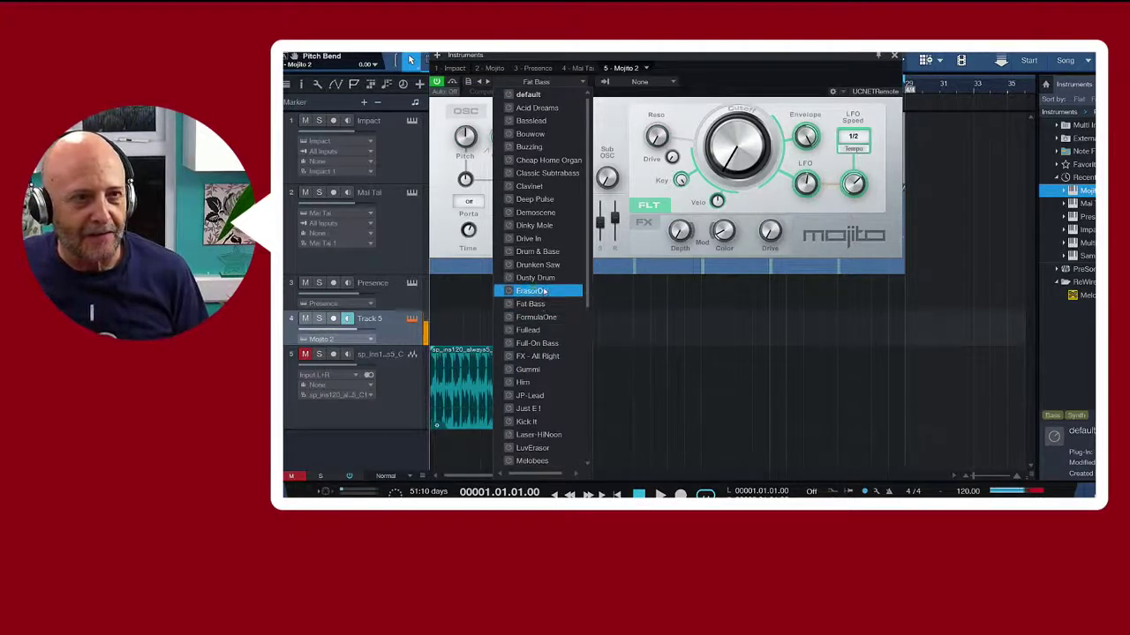
click(541, 293)
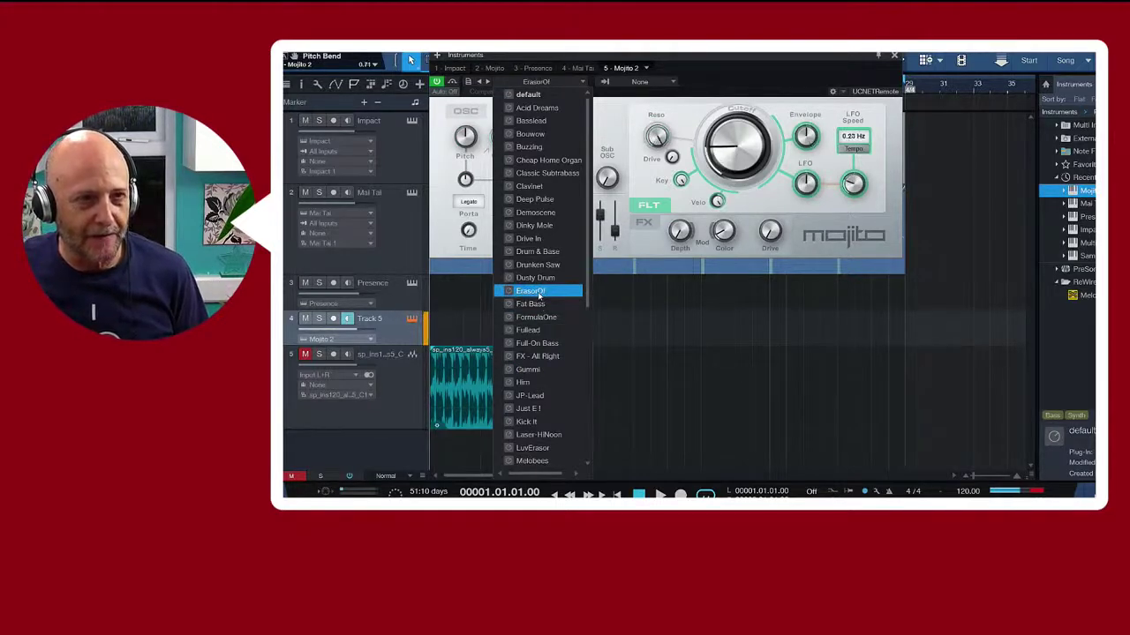
click(547, 318)
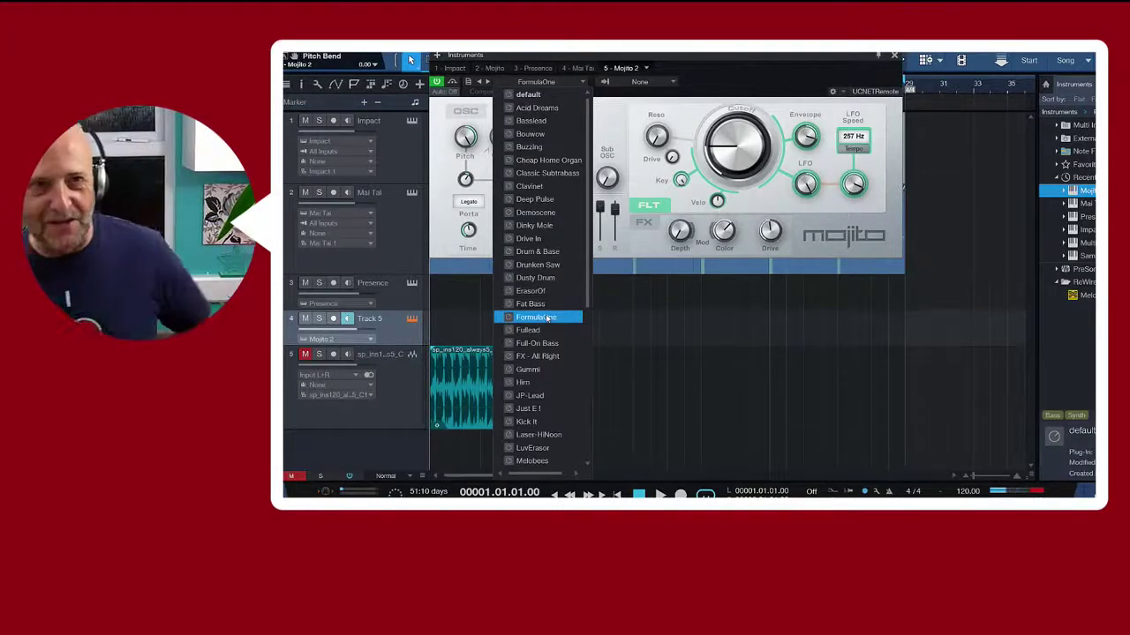
Audition the Mojito presets Fullead, Gummi and Full-On Bass
key(Up)
key(Up)
click(530, 355)
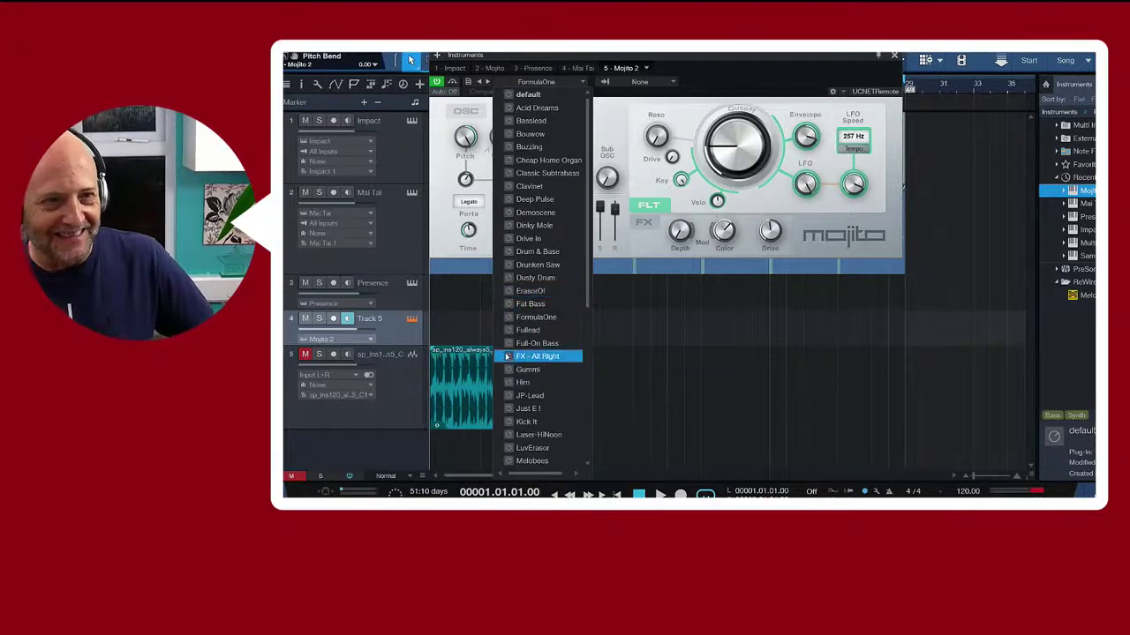
click(523, 344)
click(532, 332)
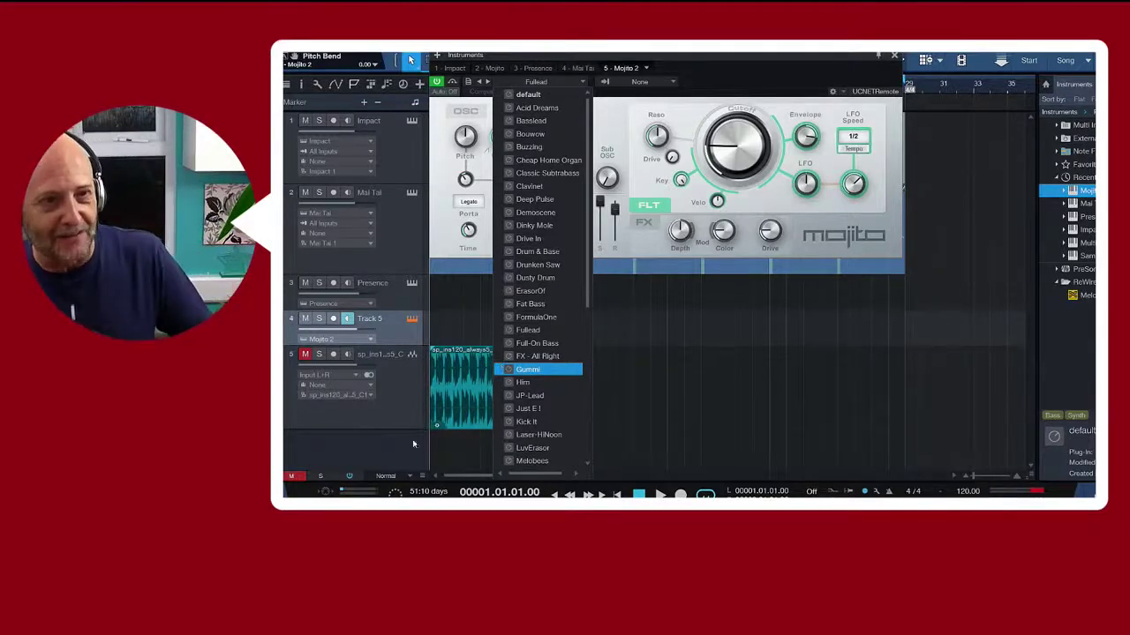
click(522, 370)
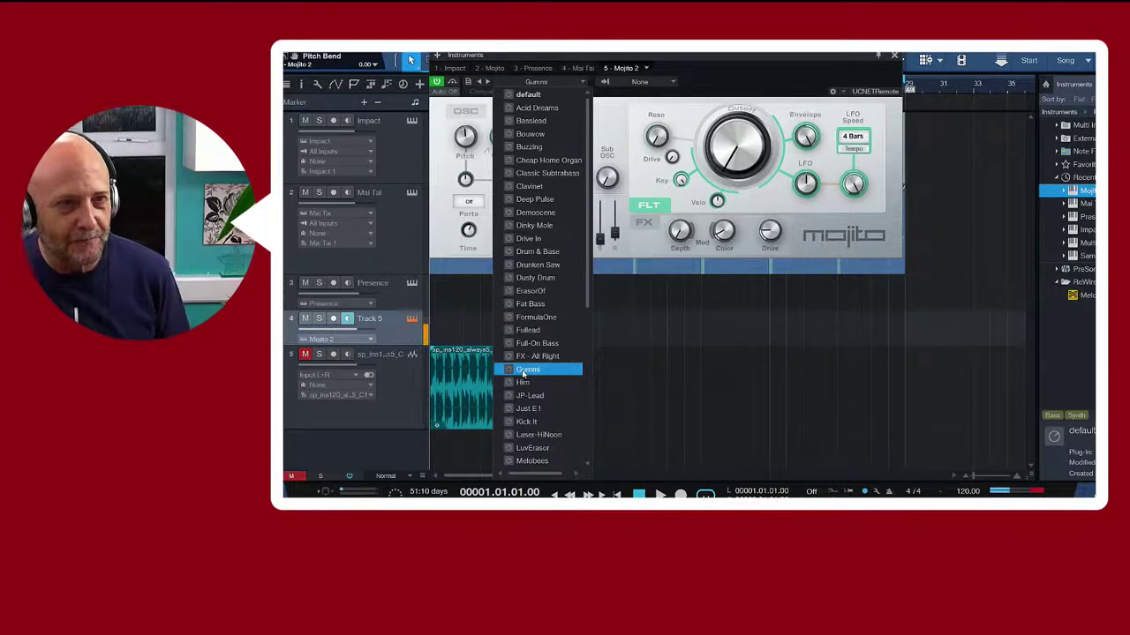
click(530, 330)
click(544, 344)
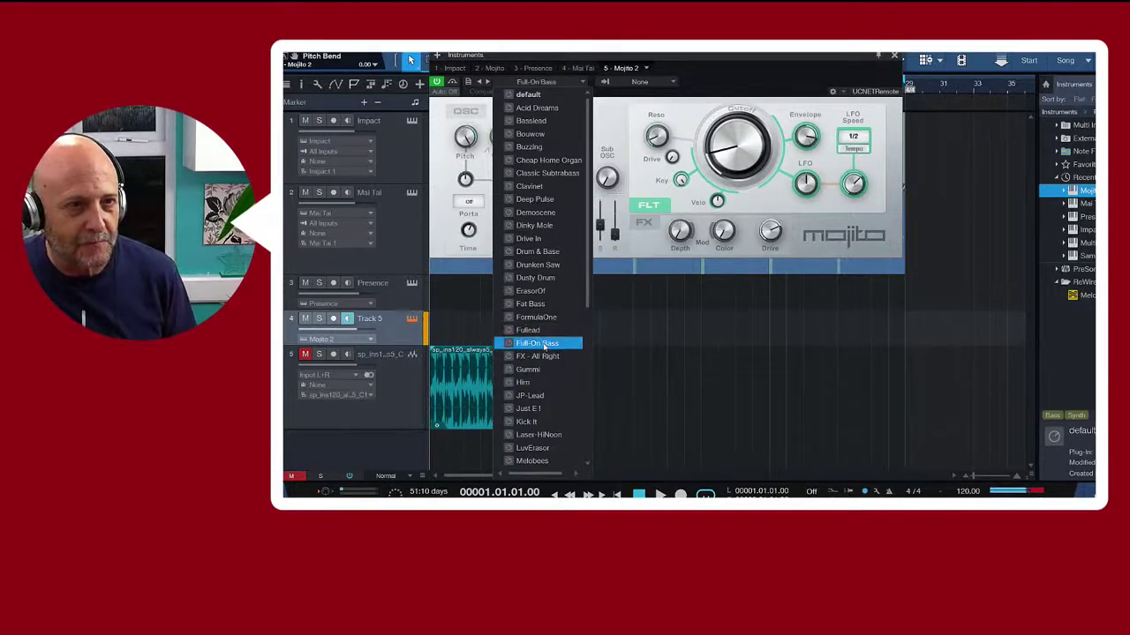
Audition the Mojito presets FX - All Right, Him, JP-Lead, Kick It and Laser-HiNoon
click(553, 357)
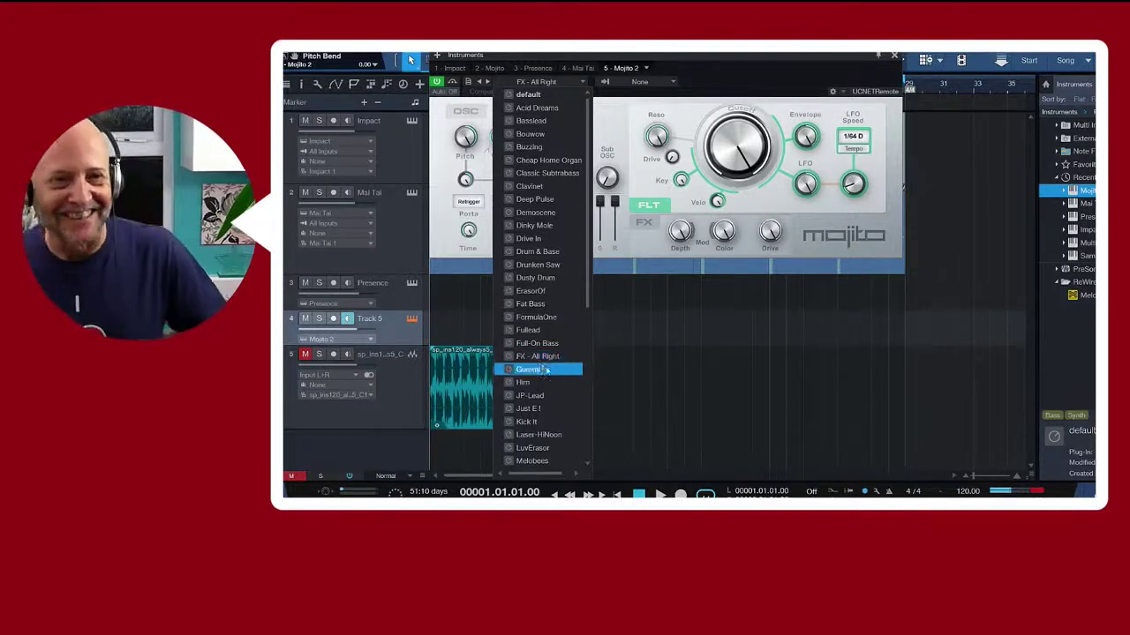
click(532, 383)
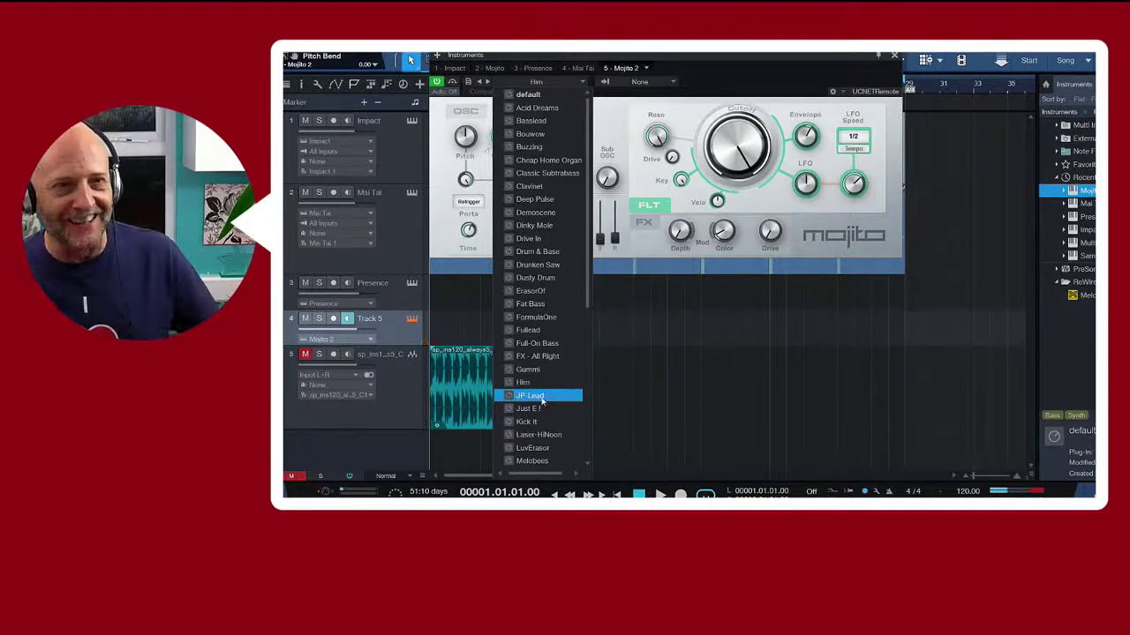
click(541, 397)
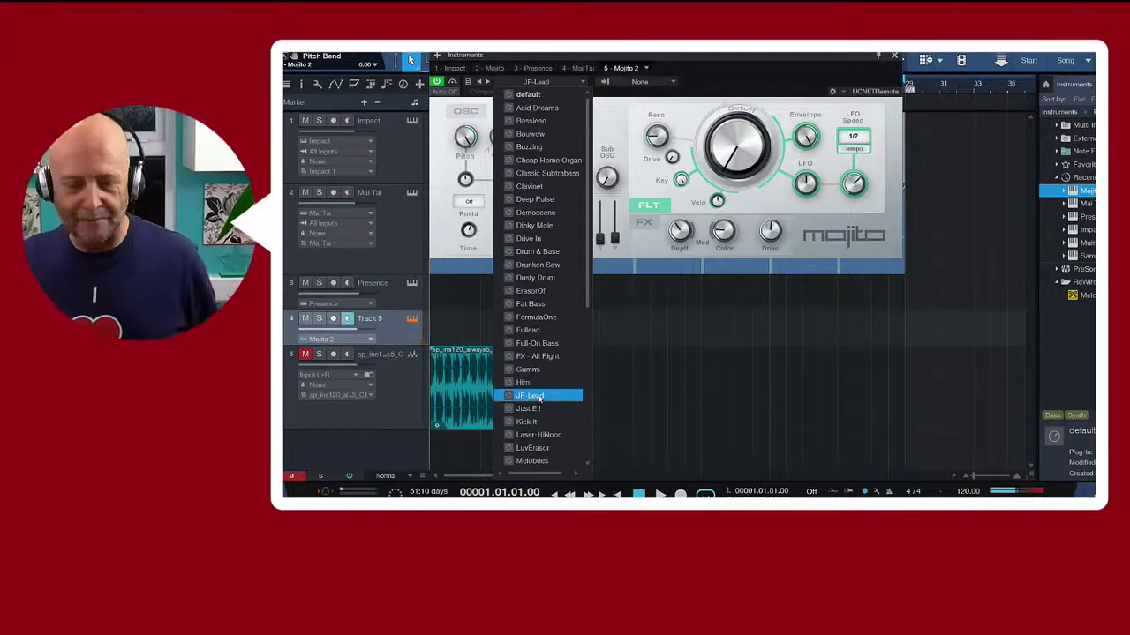
mouse_move(542, 411)
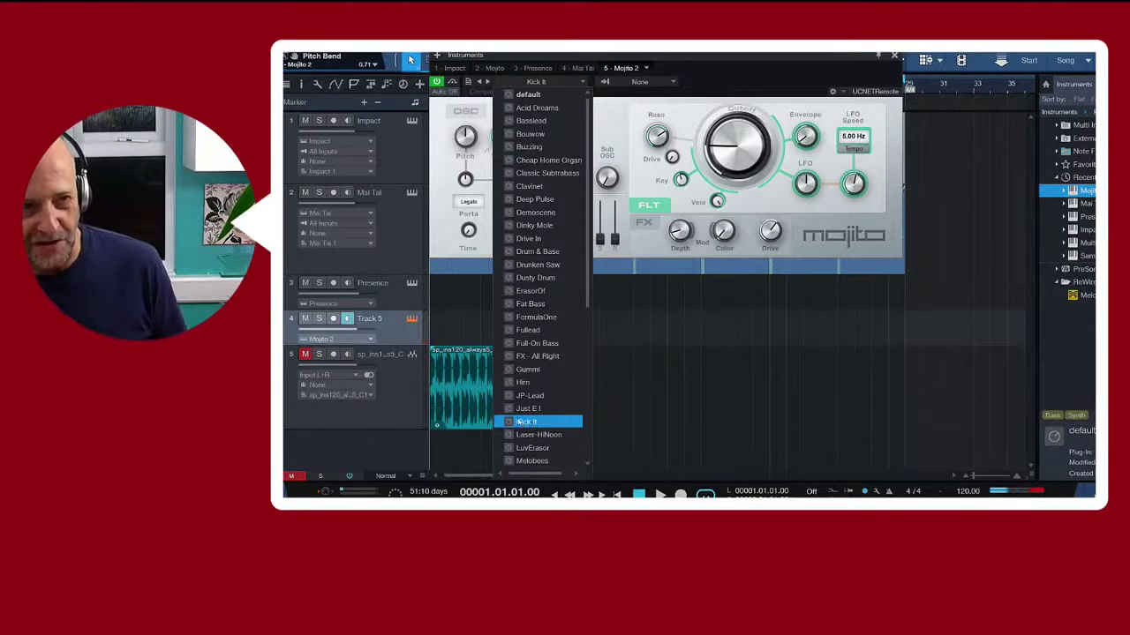
click(539, 434)
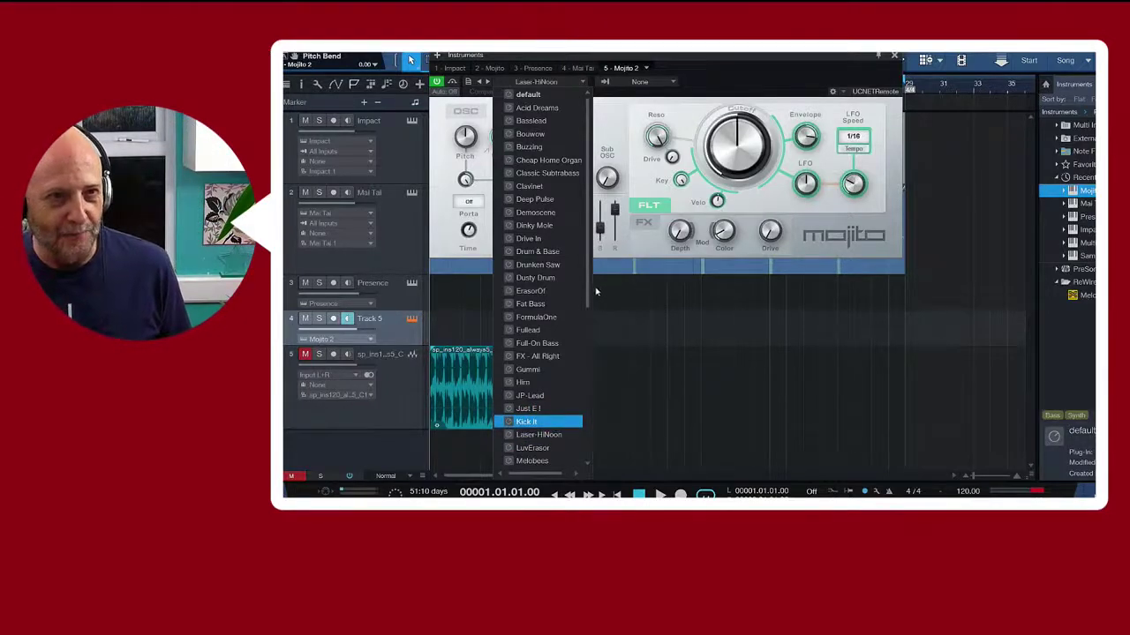
Audition the Mojito presets LuvErasor, Melobees, Moogy Bass and Musette
drag(588, 292, 593, 360)
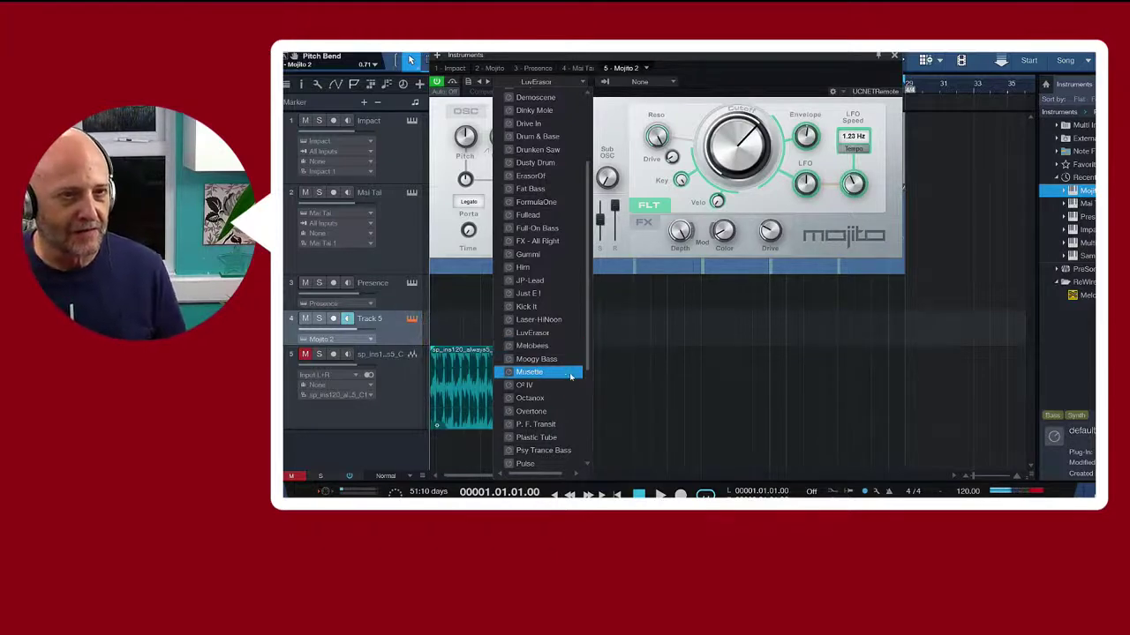
click(539, 352)
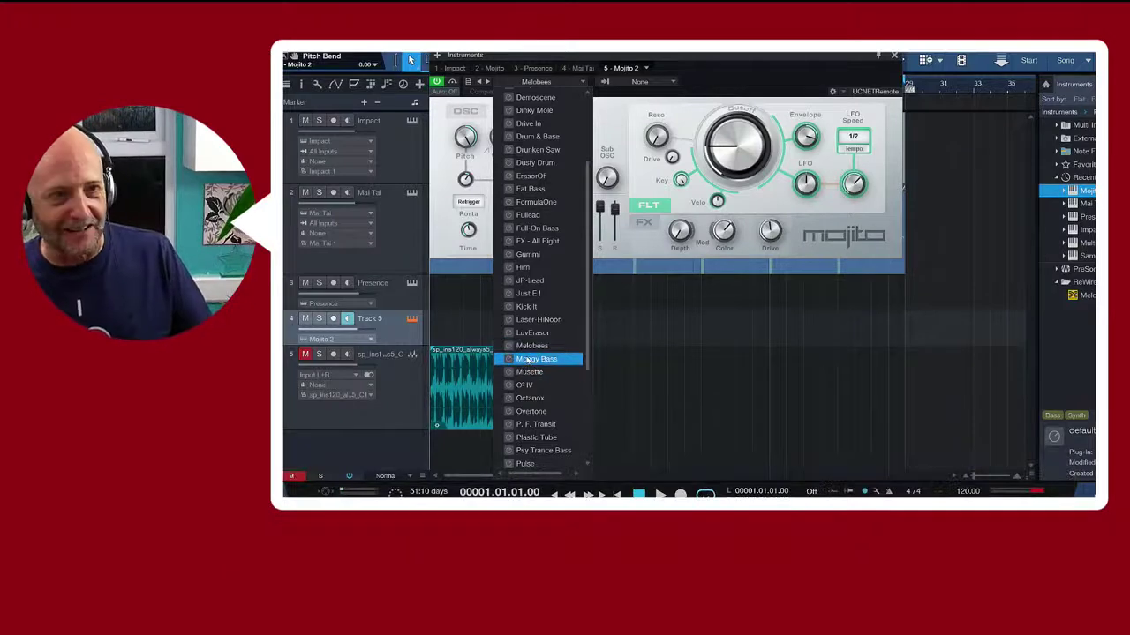
click(540, 360)
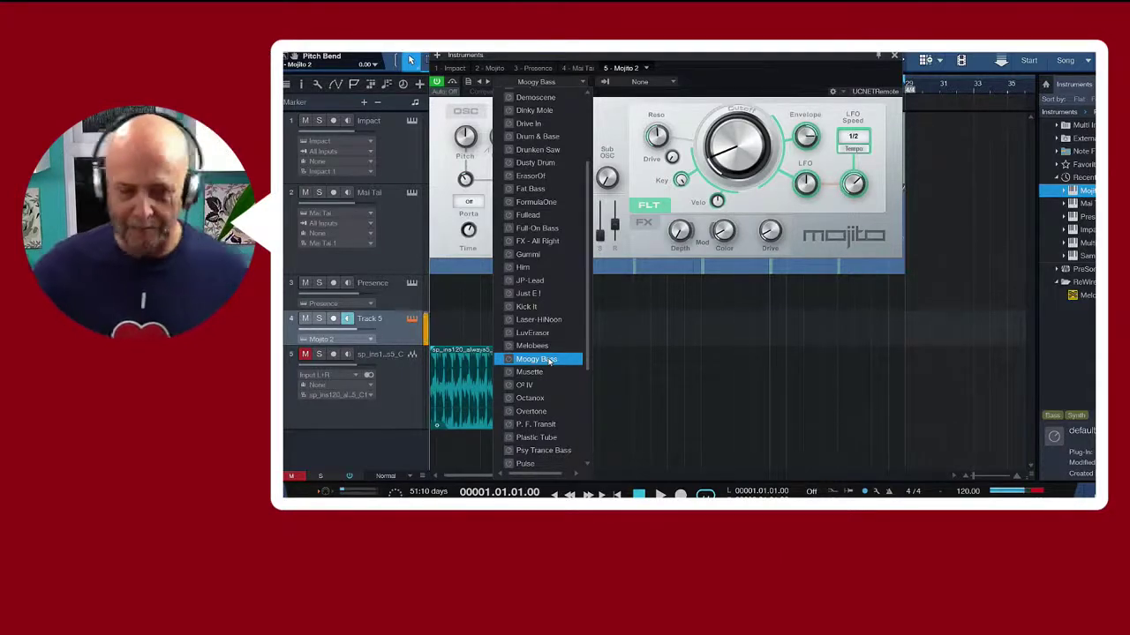
click(548, 372)
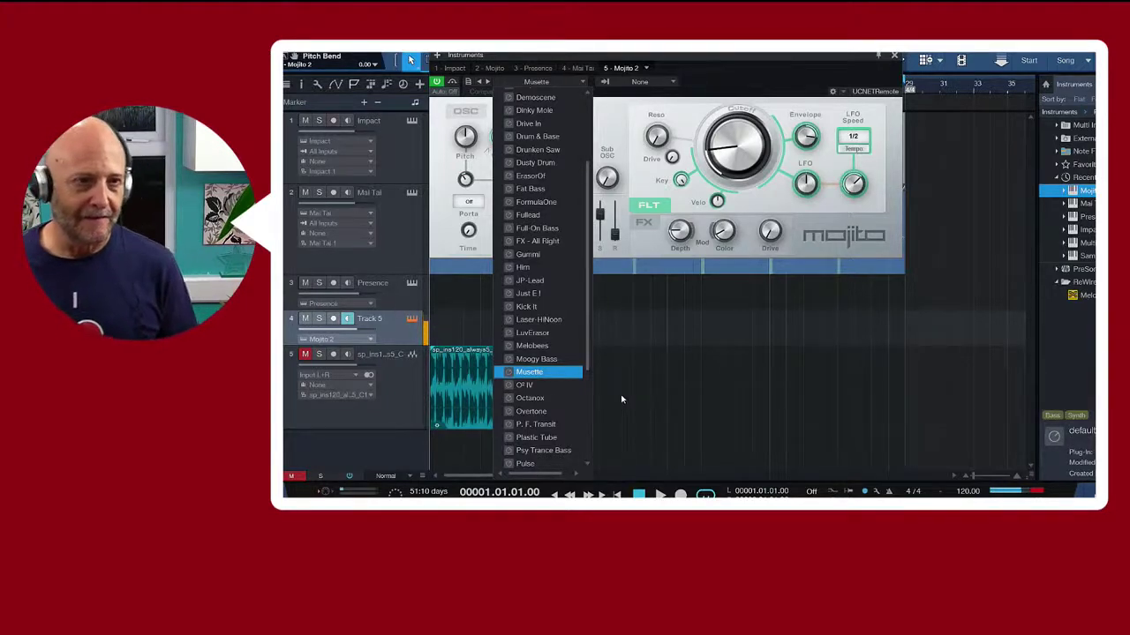
Audition the Mojito presets O² IV, Octanox, Overtone, P. F. Transit and Plastic Tube
click(529, 389)
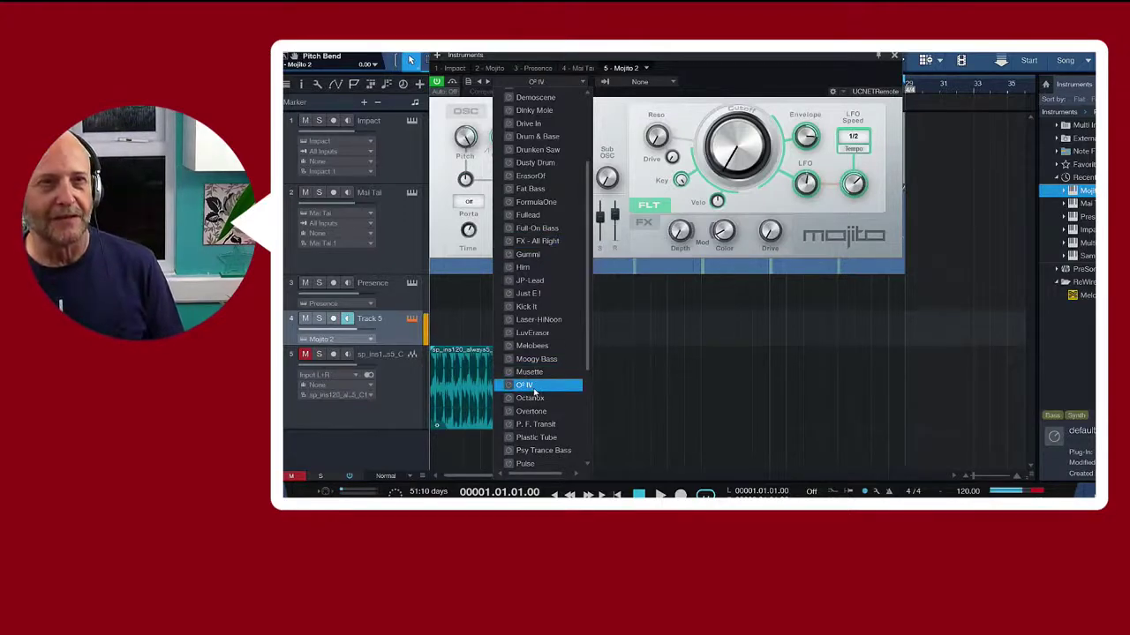
click(532, 398)
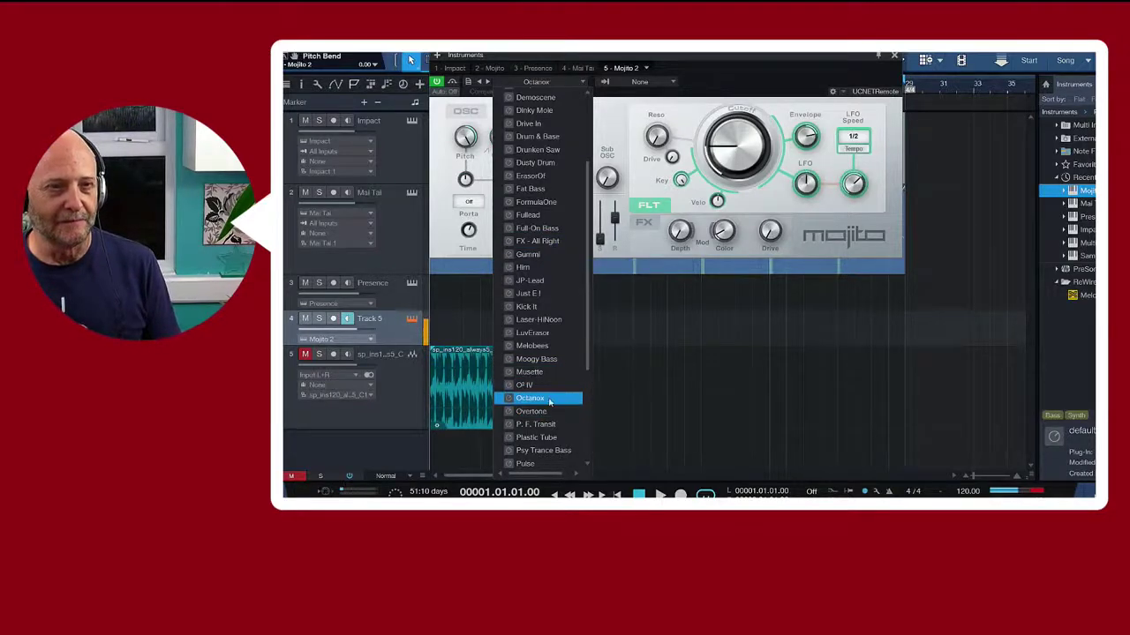
click(556, 411)
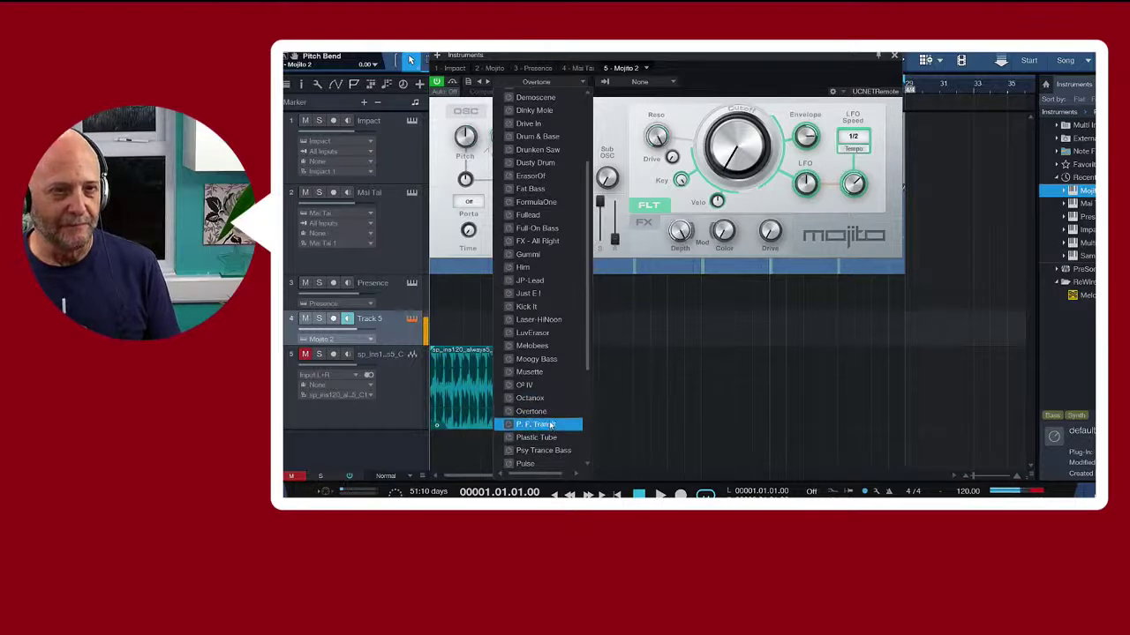
click(540, 427)
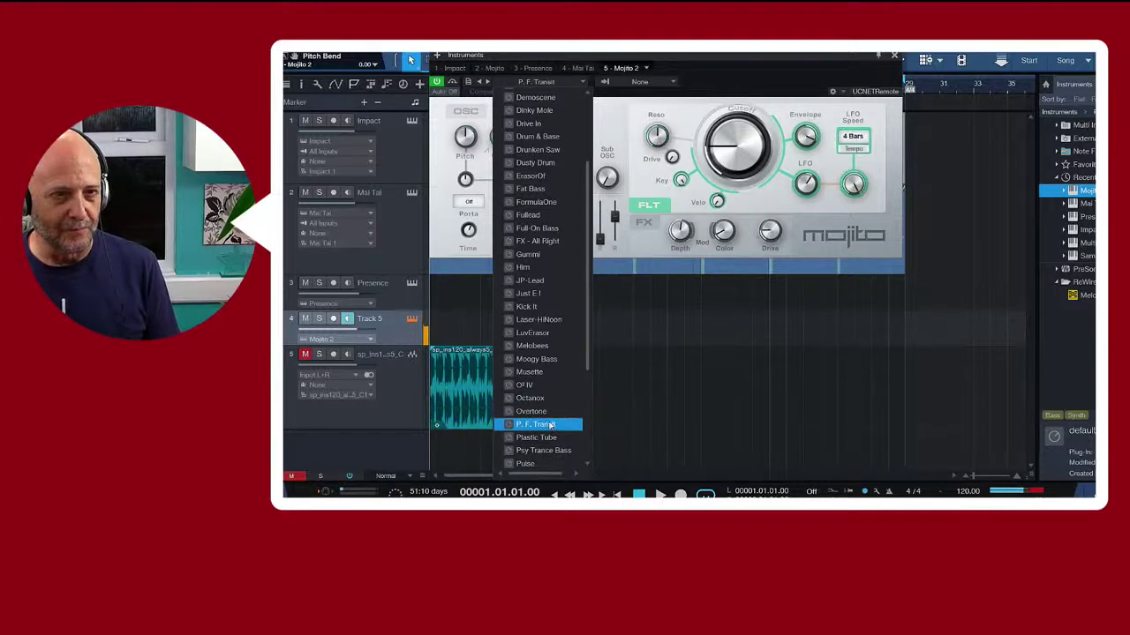
click(538, 438)
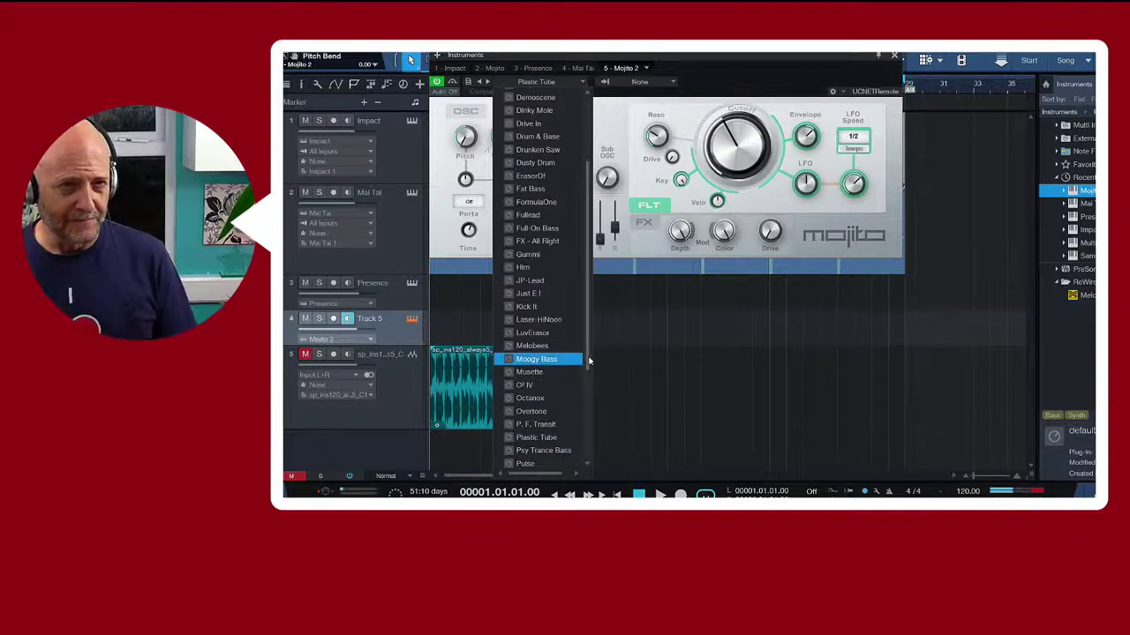
Try different filter resonance and oscillator pitch settings on the Plastic Tube sound, and raise its pulse width to 100 %
scroll(584, 398, down, 3)
scroll(584, 398, down, 2)
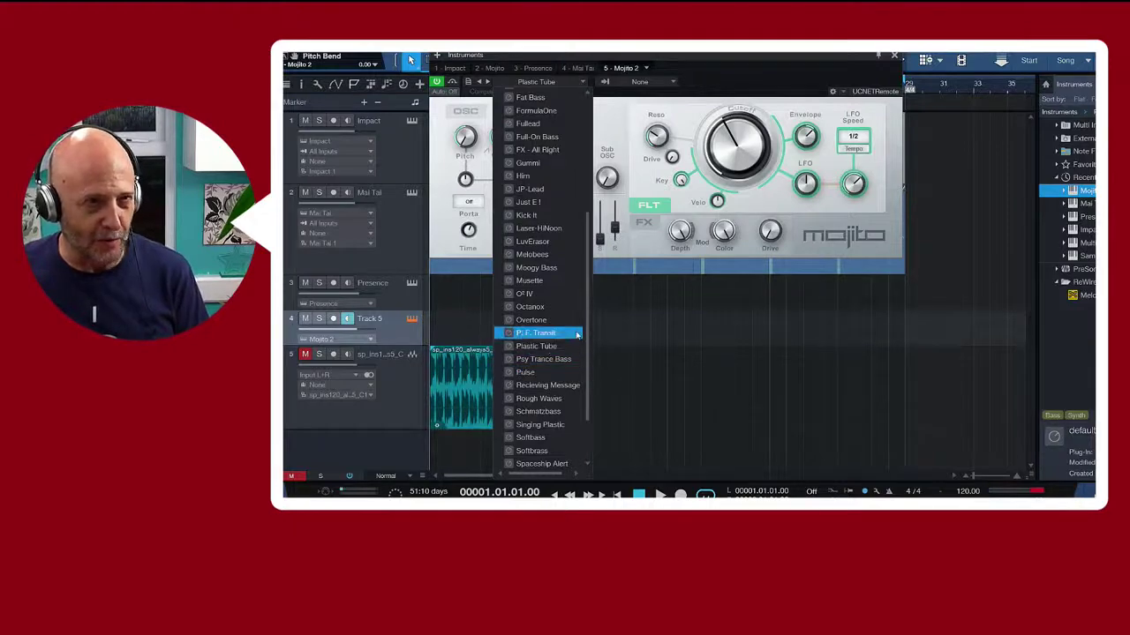
click(663, 130)
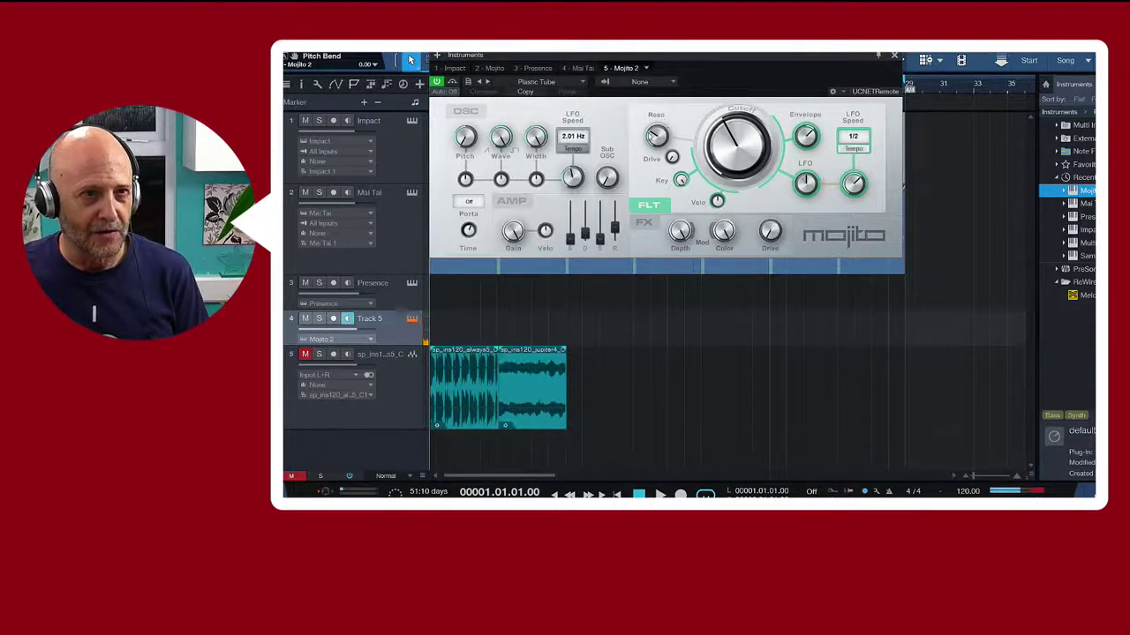
drag(662, 130, 679, 89)
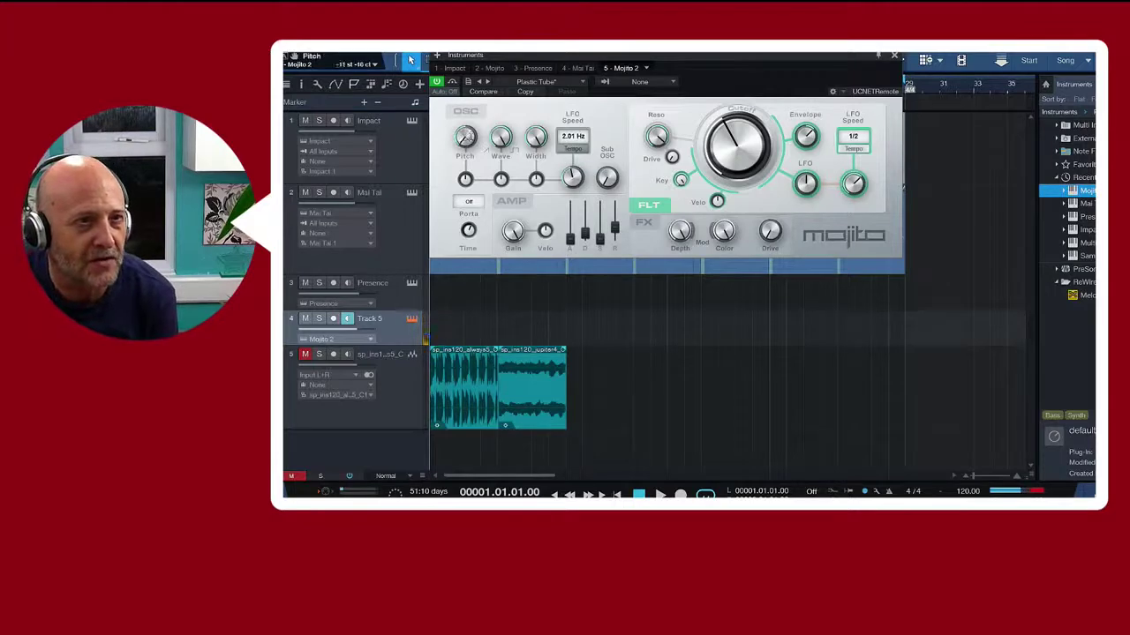
drag(468, 135, 480, 168)
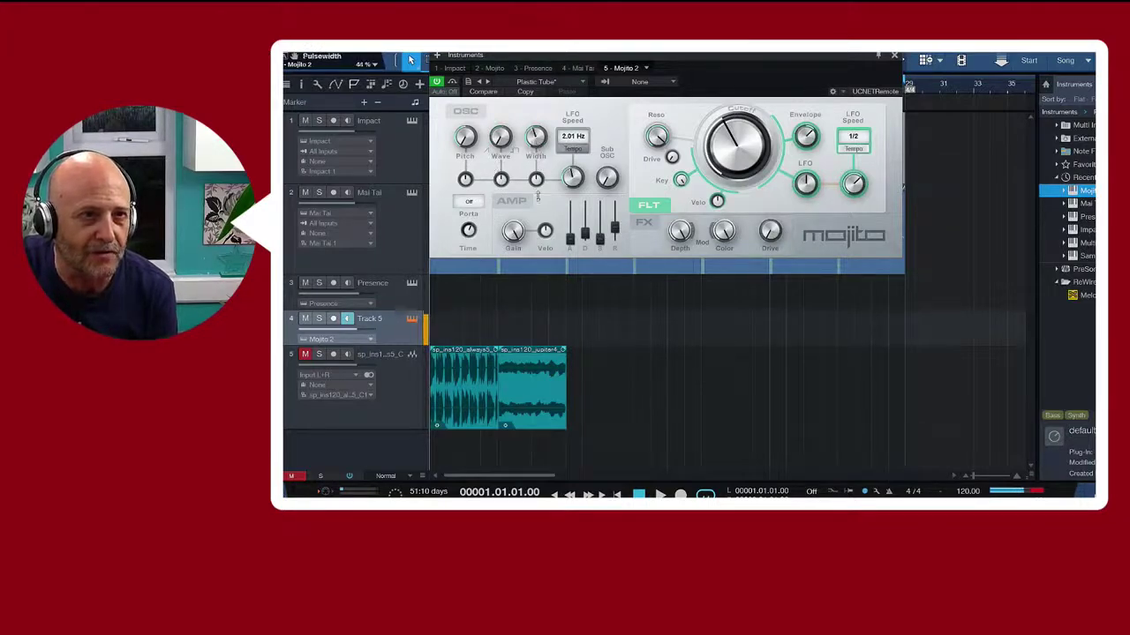
drag(534, 139, 532, 66)
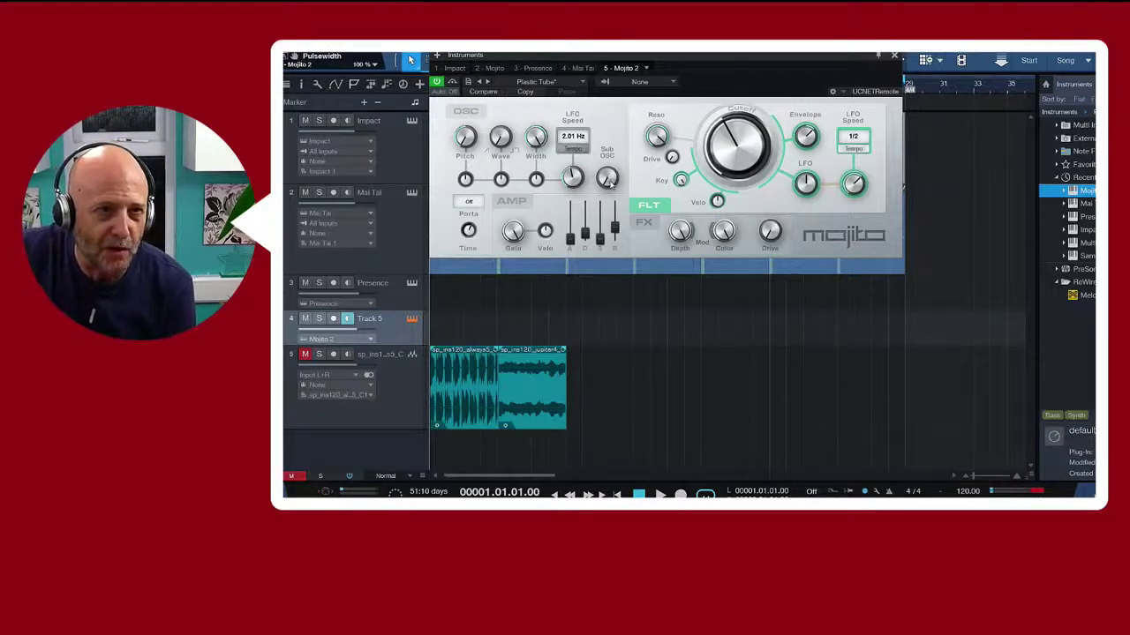
Try different sub oscillator and filter envelope amounts on Plastic Tube, and set the LFO-to-filter amount to -1 Oct -11 st
drag(607, 179, 622, 74)
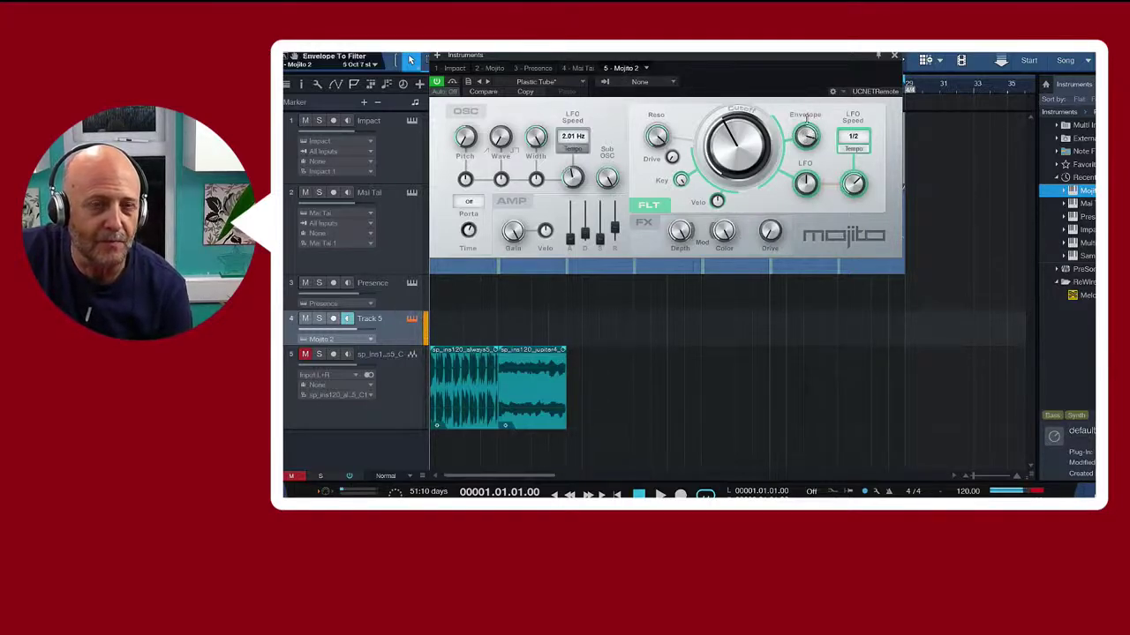
drag(806, 115, 747, 108)
drag(805, 183, 803, 211)
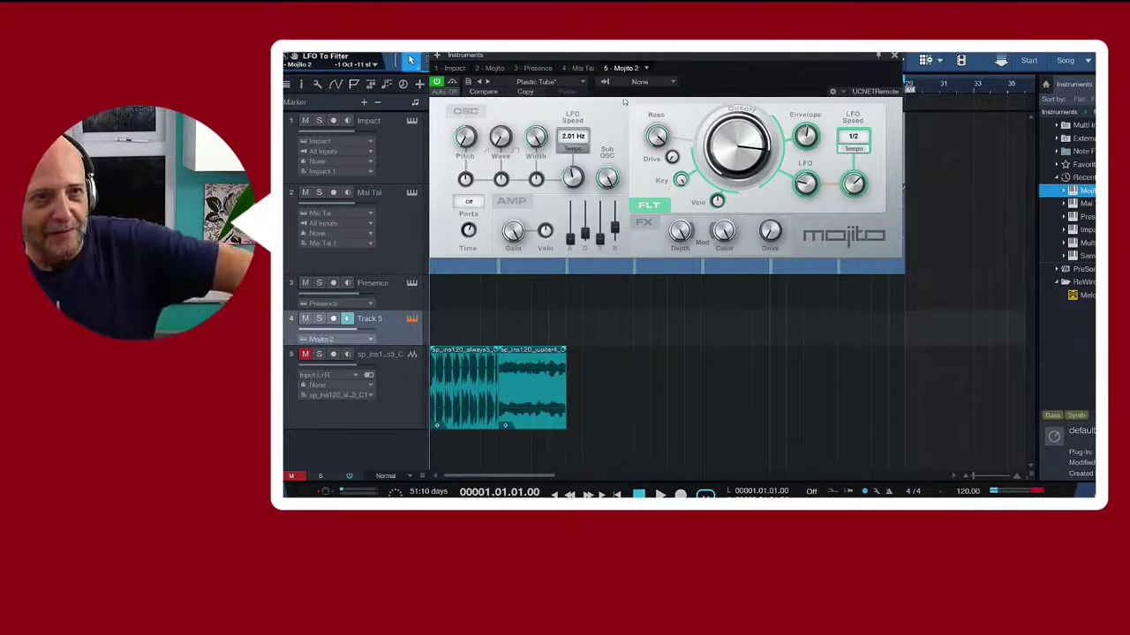
Audition the Mojito presets Psy Trance Bass, Pulse, Recieving Message and Rough Waves
click(583, 82)
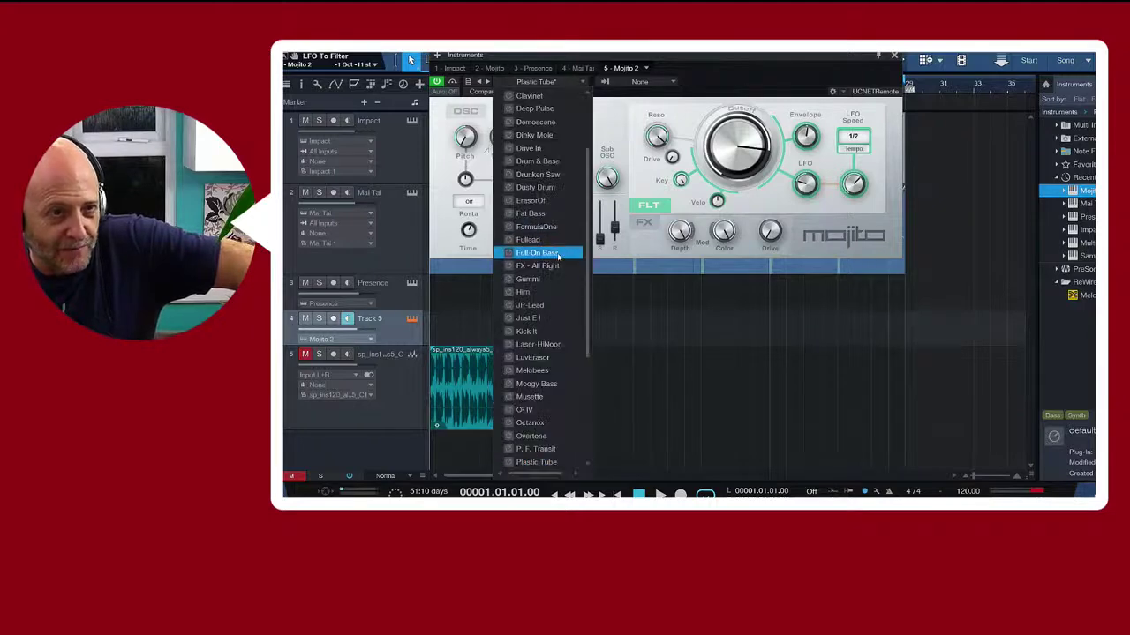
scroll(569, 299, down, 2)
scroll(569, 298, down, 1)
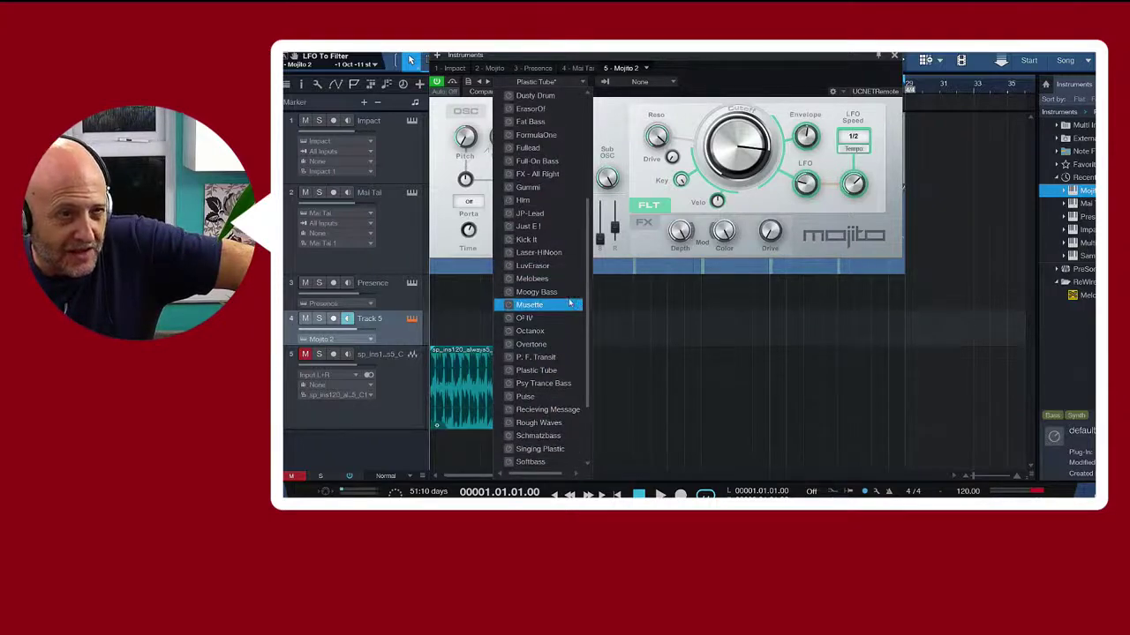
click(545, 385)
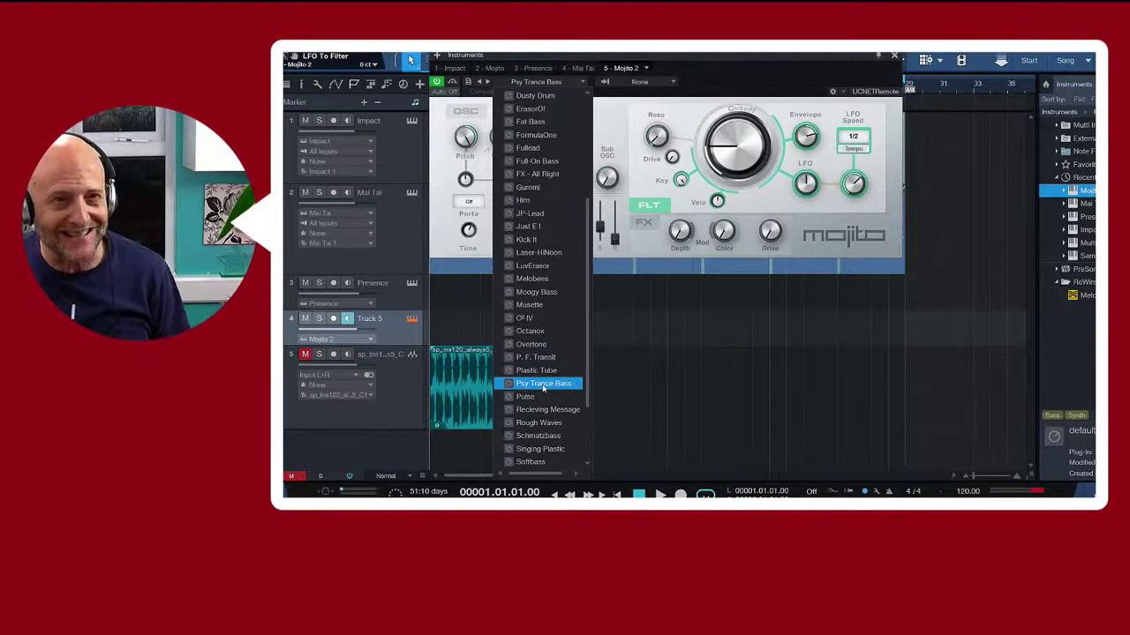
click(533, 398)
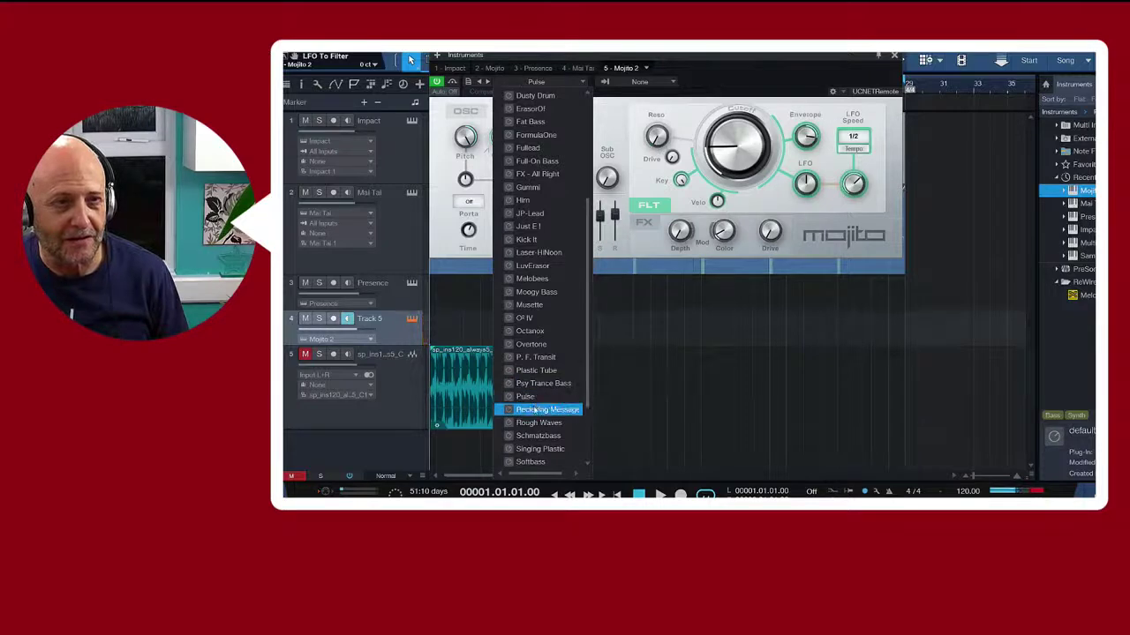
click(534, 409)
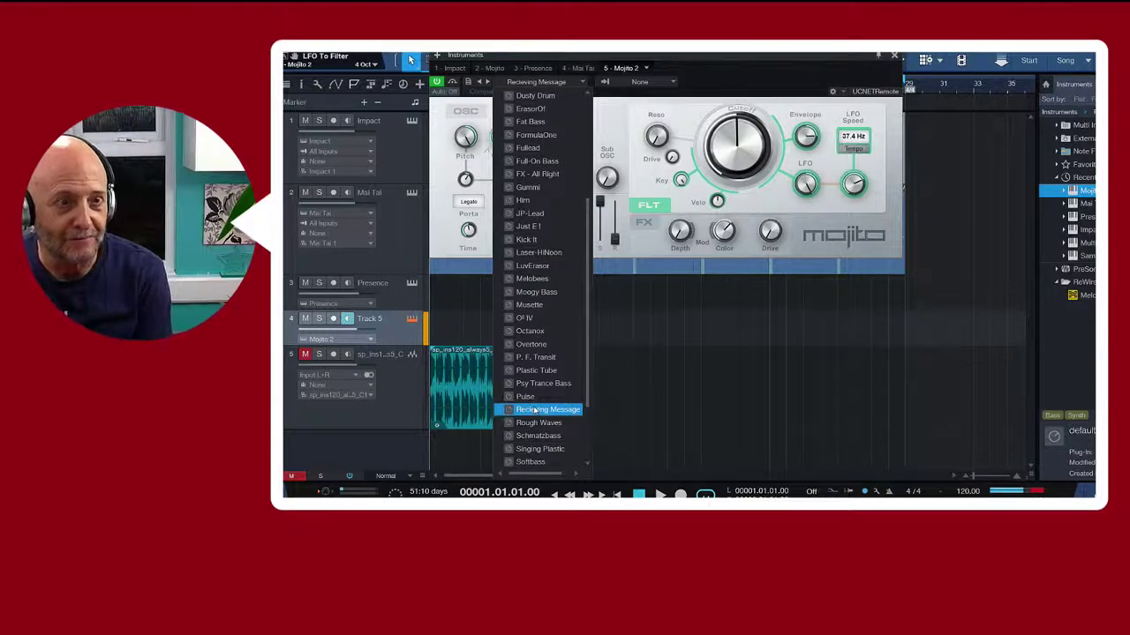
click(534, 423)
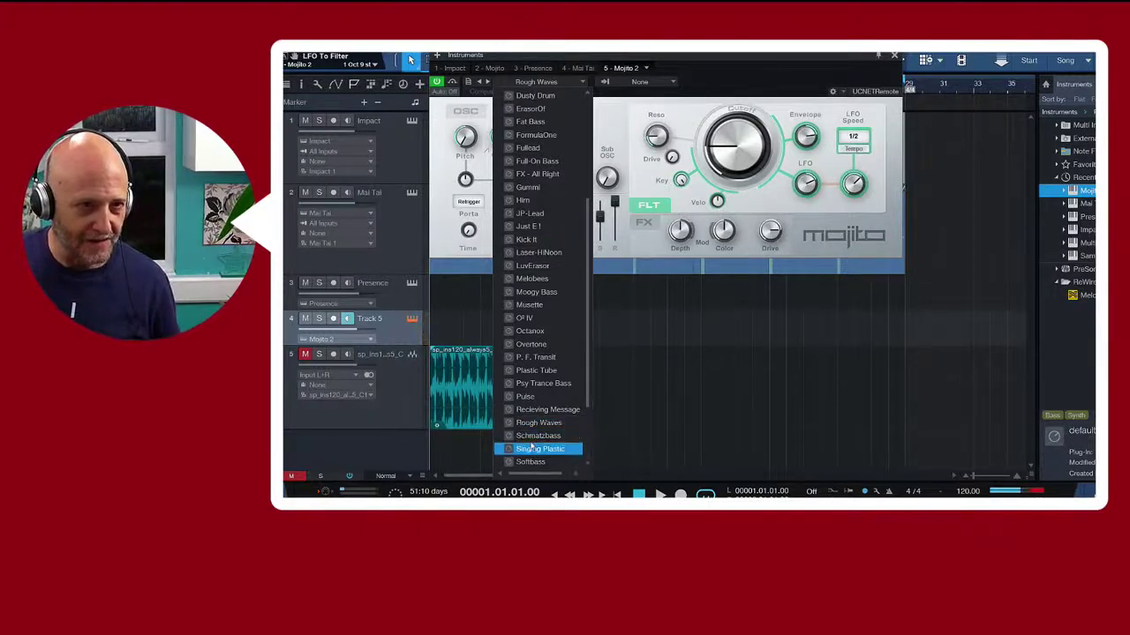
Audition the Mojito presets Schmatzbass, Singing Plastic, Softbass and Softbrass
click(540, 436)
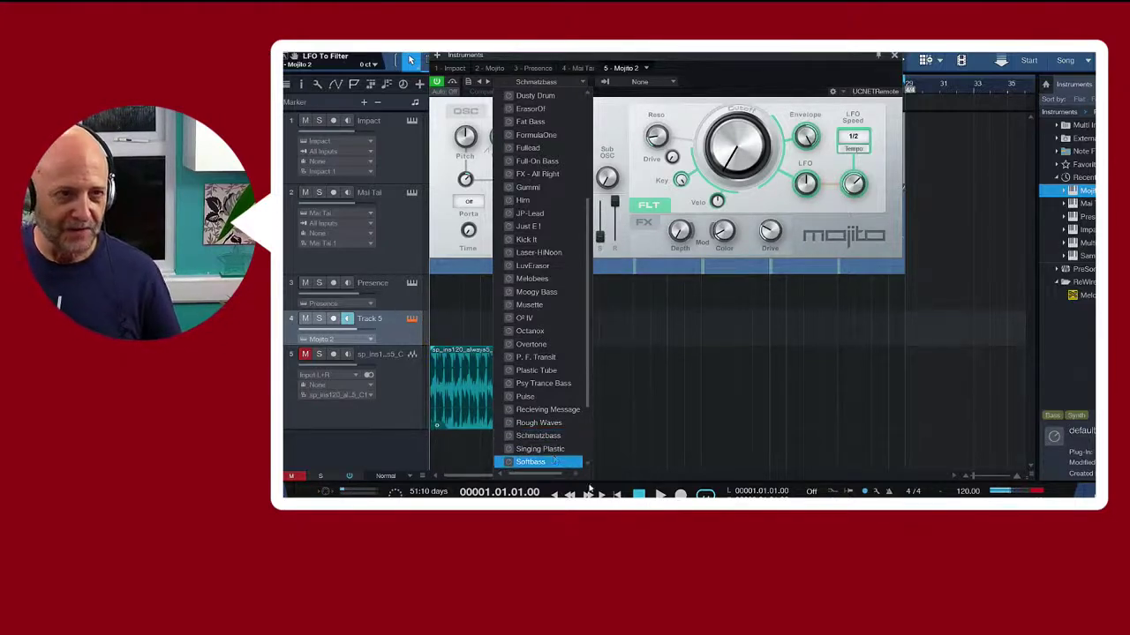
click(540, 450)
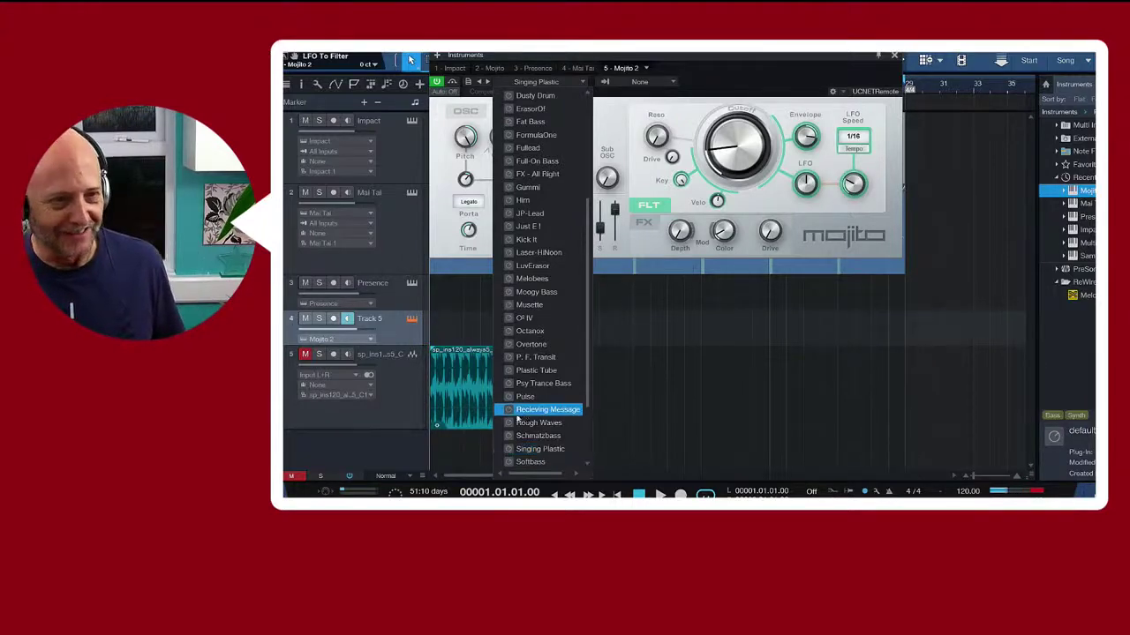
scroll(534, 415, down, 2)
click(531, 435)
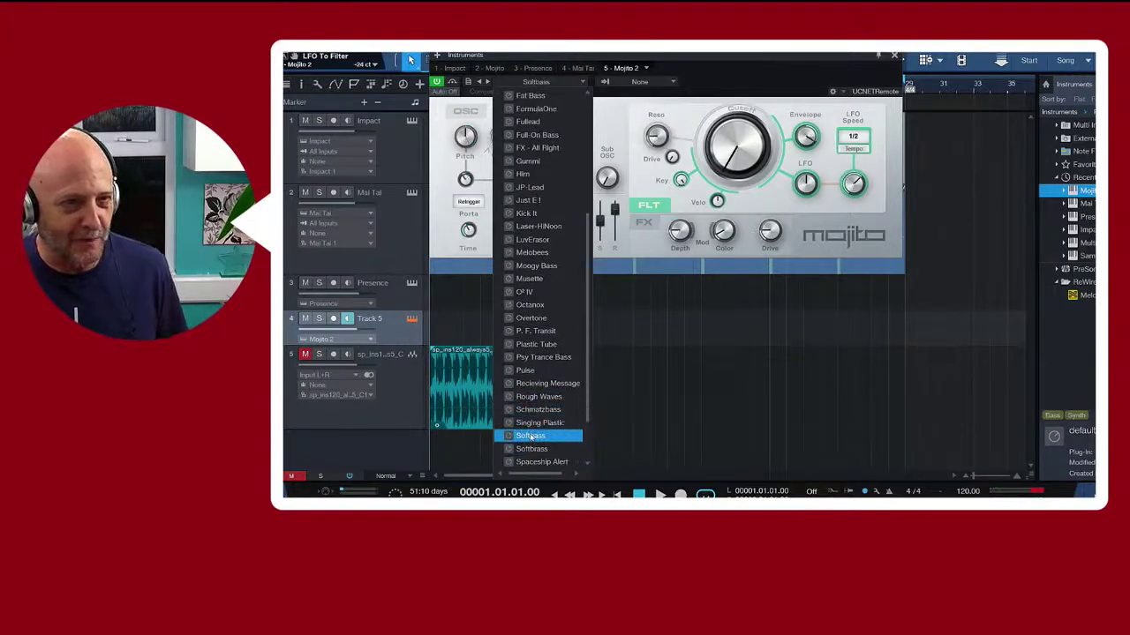
click(533, 450)
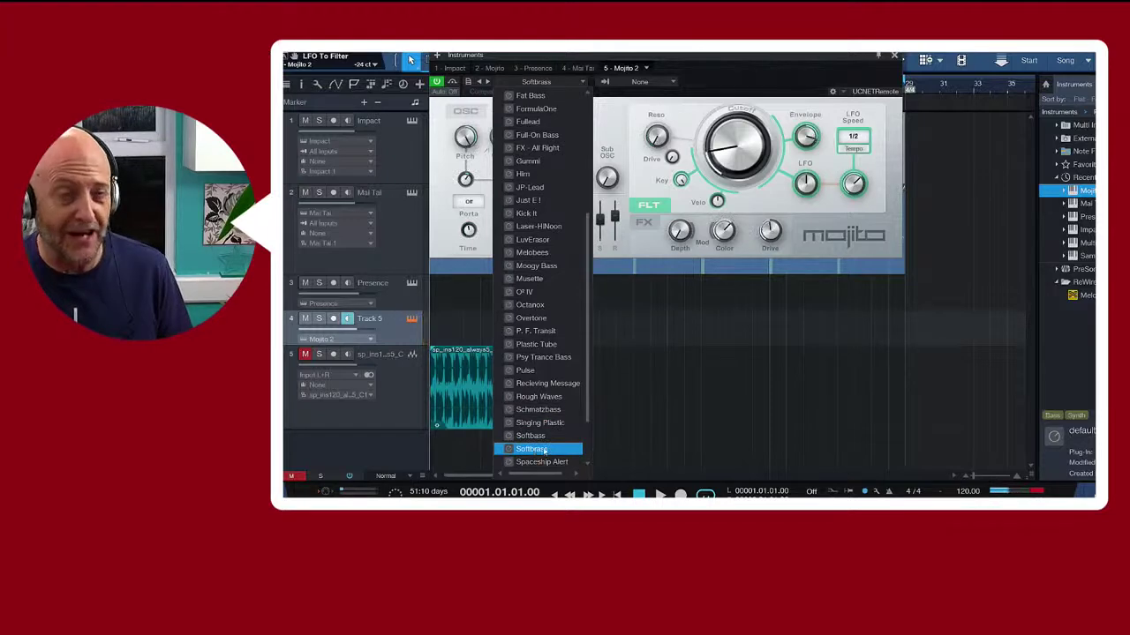
Audition the Mojito presets Spaceship Alert, Tee Fighter and Transformator, load Watercraft, and close the instrument window
scroll(542, 441, down, 3)
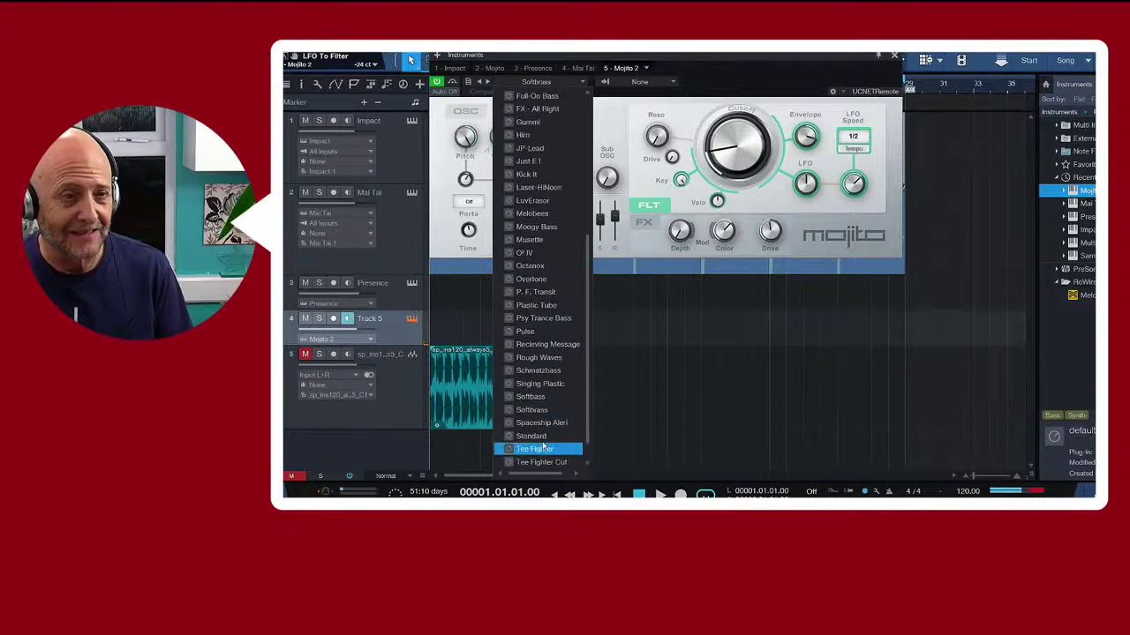
click(538, 424)
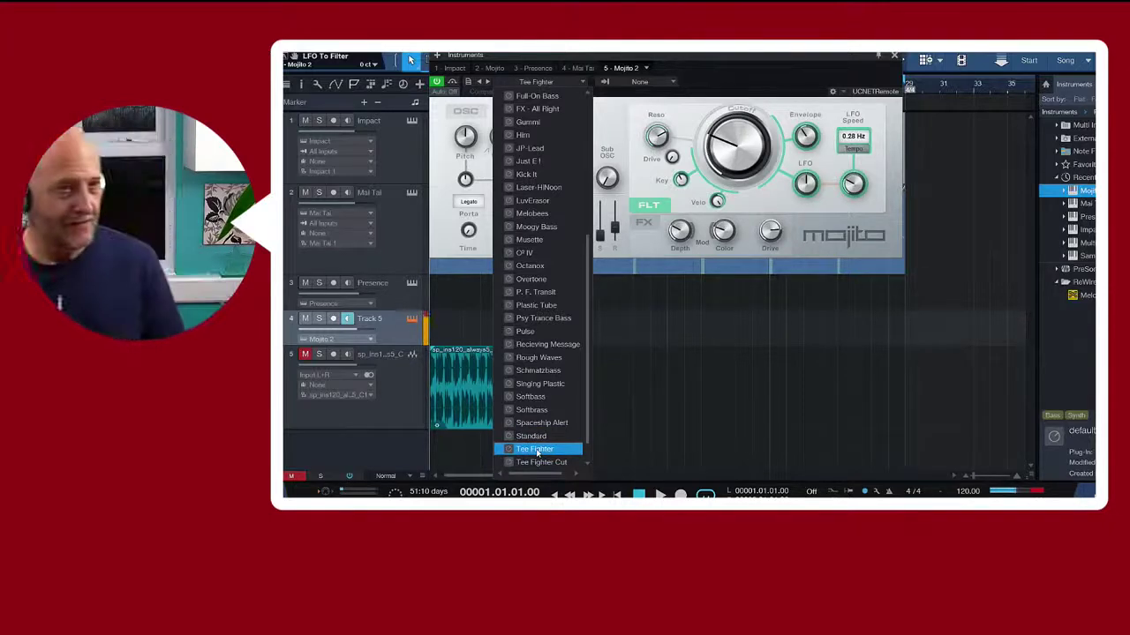
scroll(543, 413, down, 1)
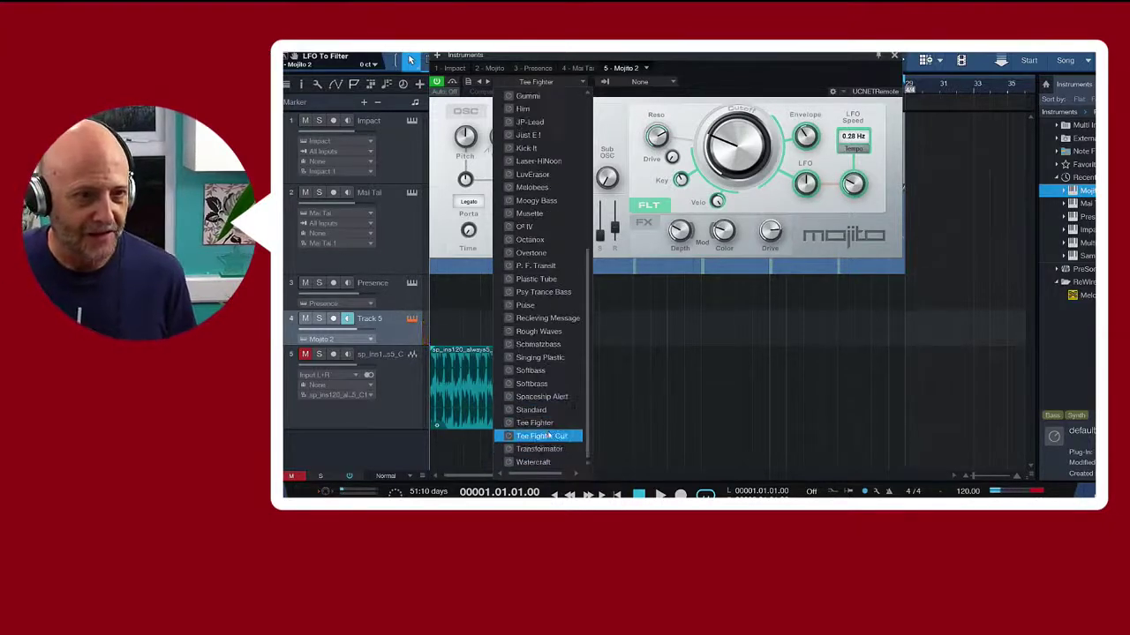
click(549, 449)
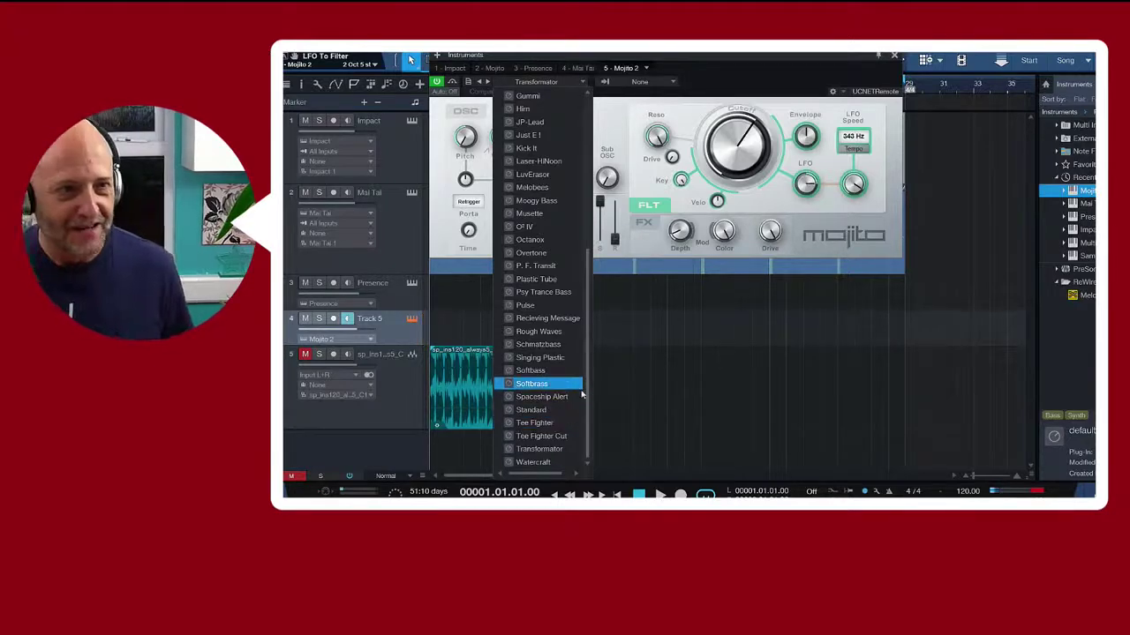
click(536, 464)
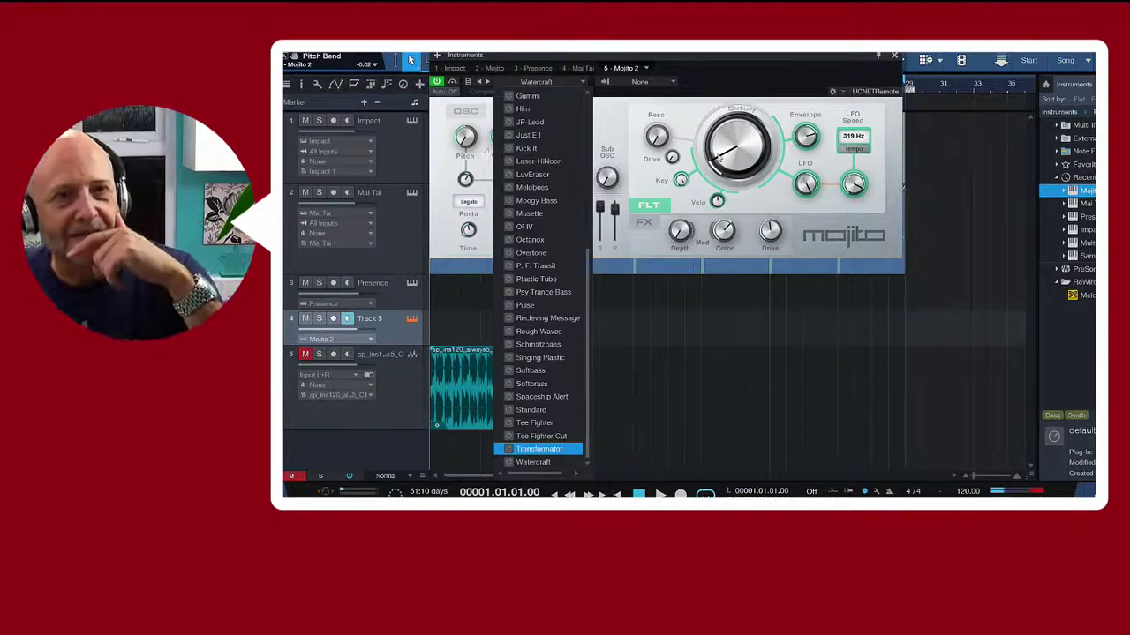
click(896, 59)
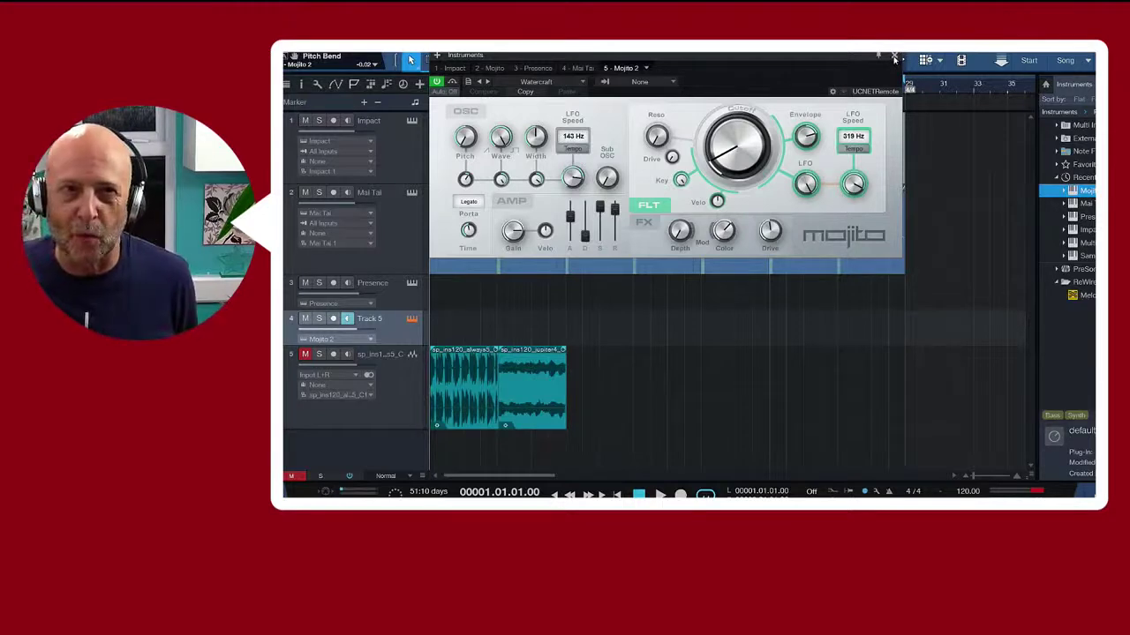
click(894, 57)
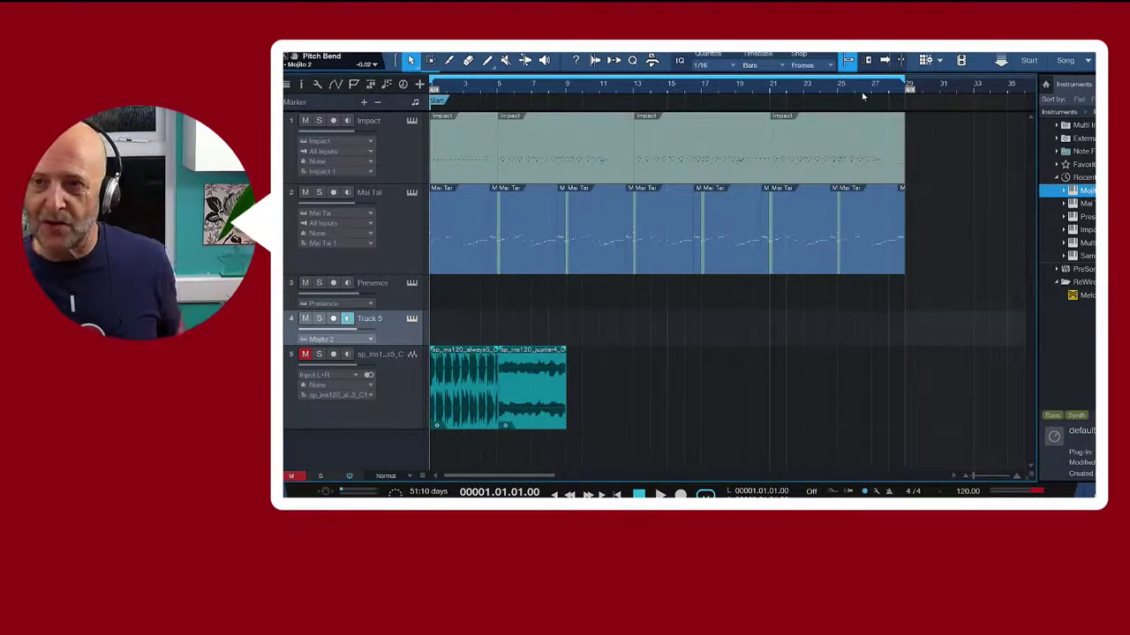
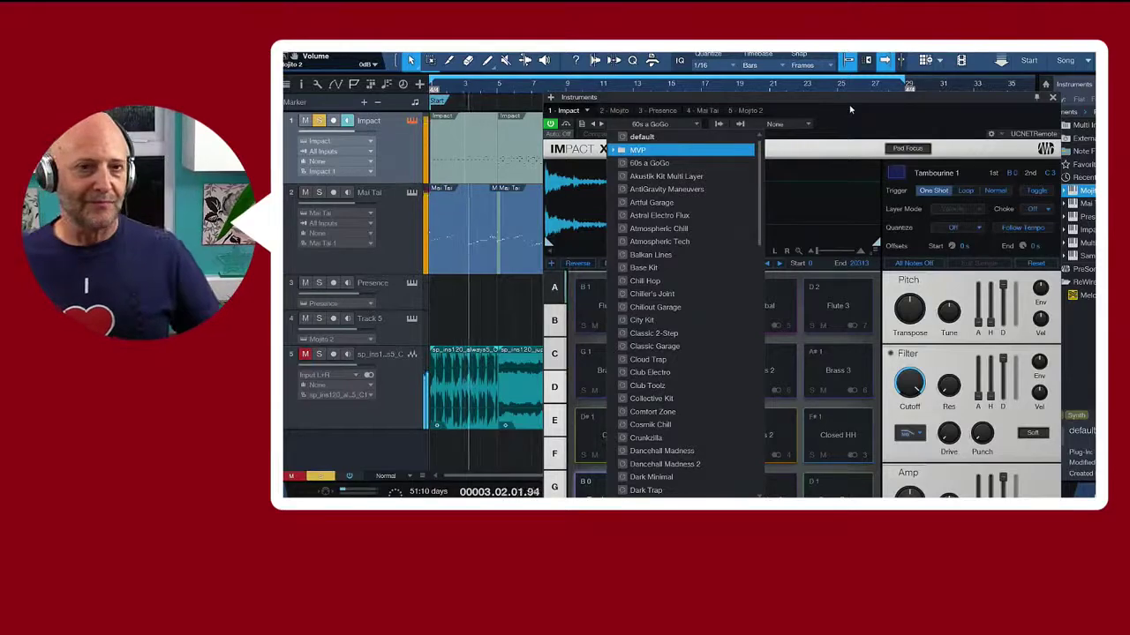
Close the preset list of the Impact drum sampler, keeping the 60s a GoGo kit loaded
click(765, 321)
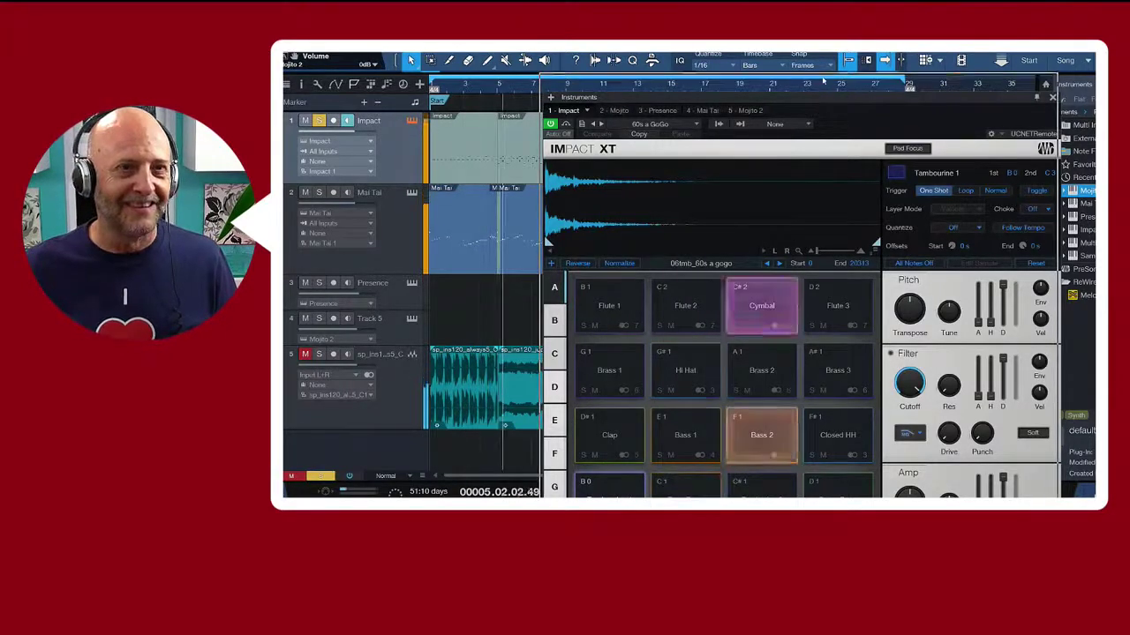
Stop playback and load the Akustik Kit Multi Layer preset in the Impact drum sampler
drag(826, 103, 822, 71)
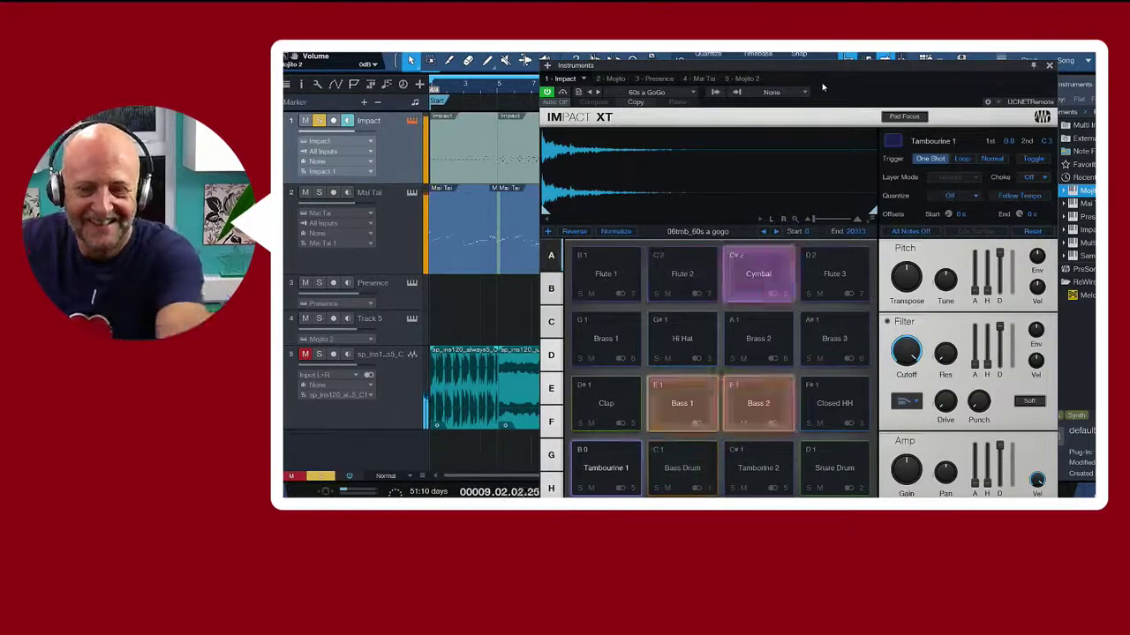
key(space)
click(696, 93)
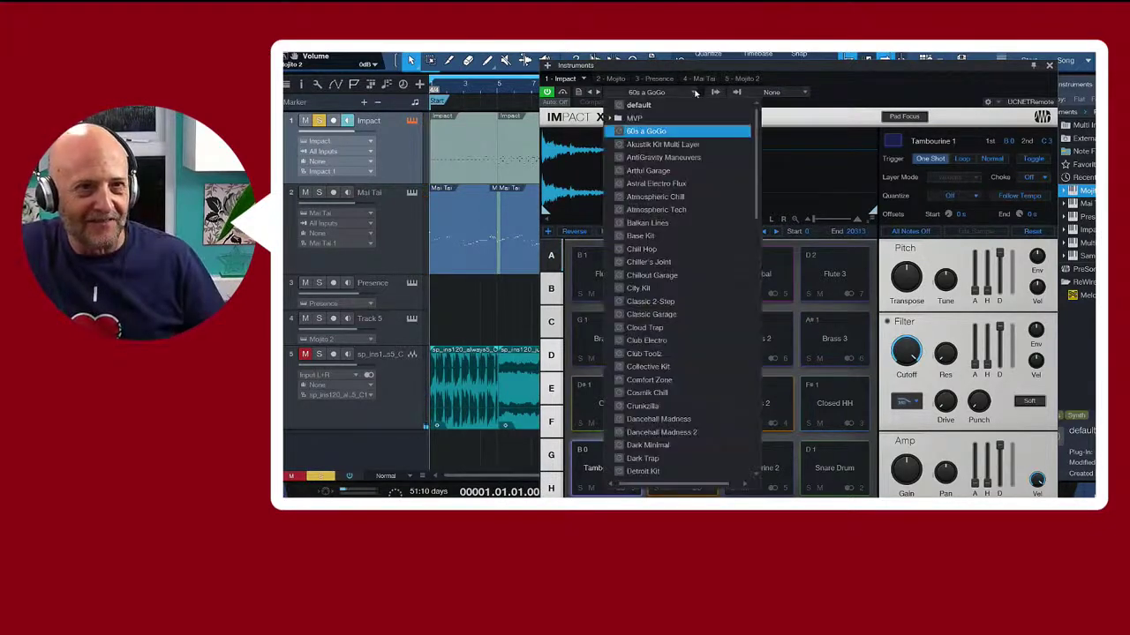
click(677, 145)
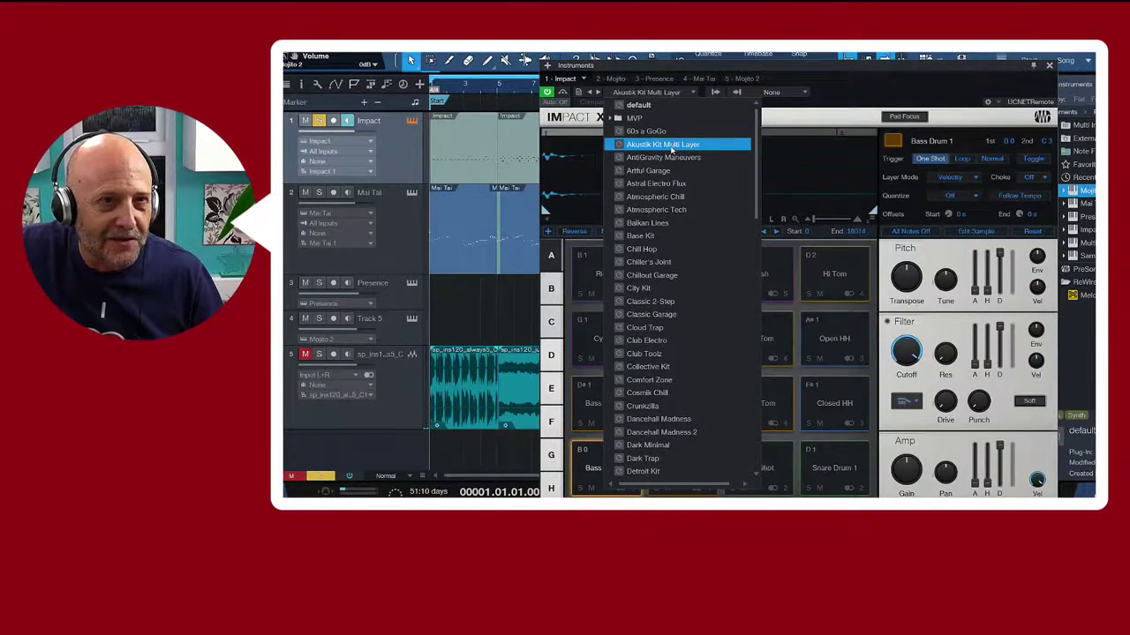
click(888, 95)
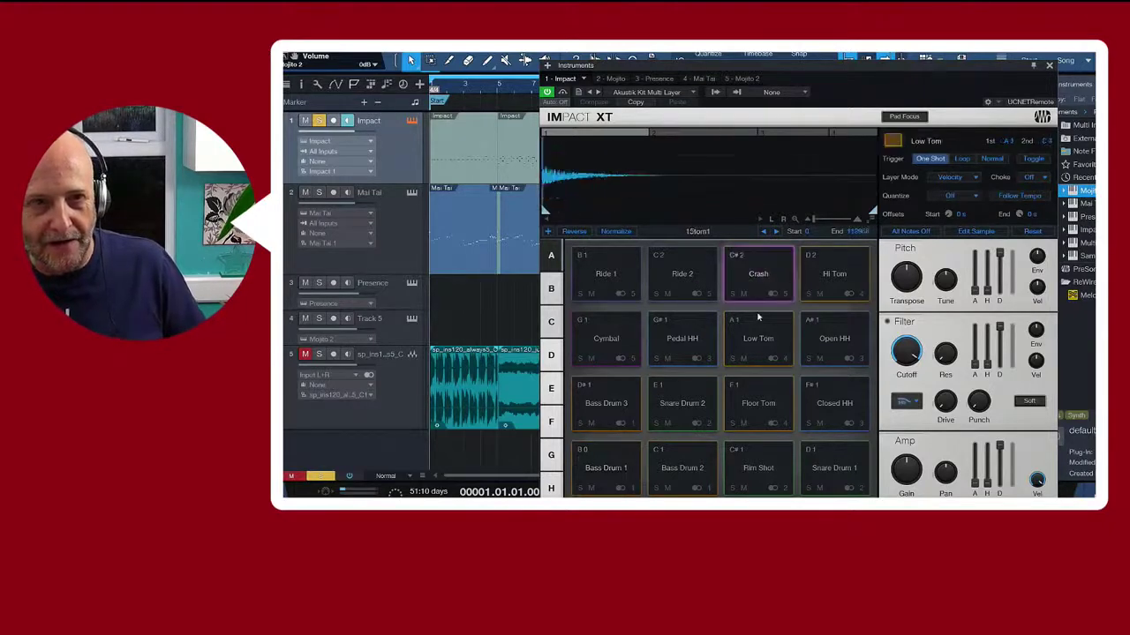
Audition the Pedal HH, Snare Drum 2 and Bass Drum 2 pads of the acoustic kit
click(679, 357)
click(687, 399)
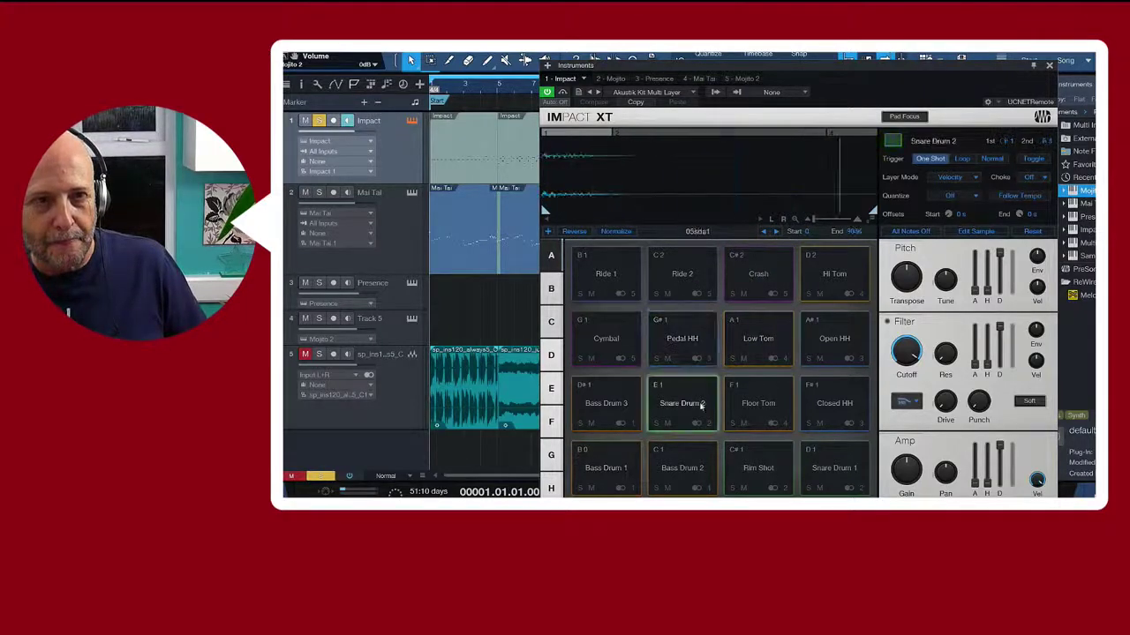
click(669, 452)
click(672, 432)
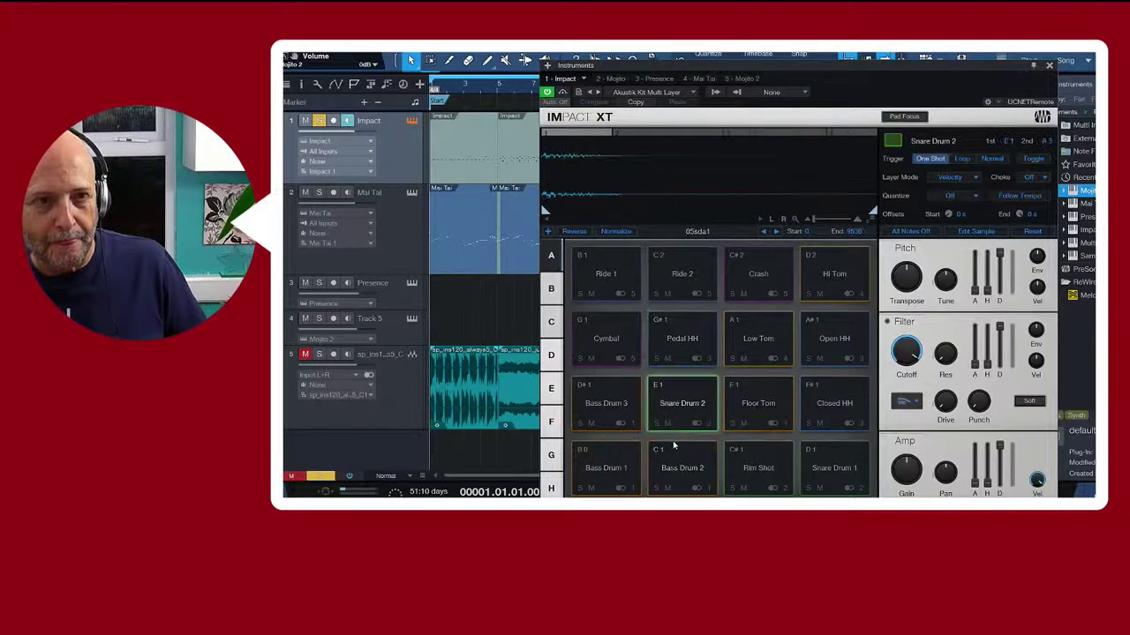
click(677, 432)
Play the Bass Drum 2 pad repeatedly to hear its velocity layers
click(680, 455)
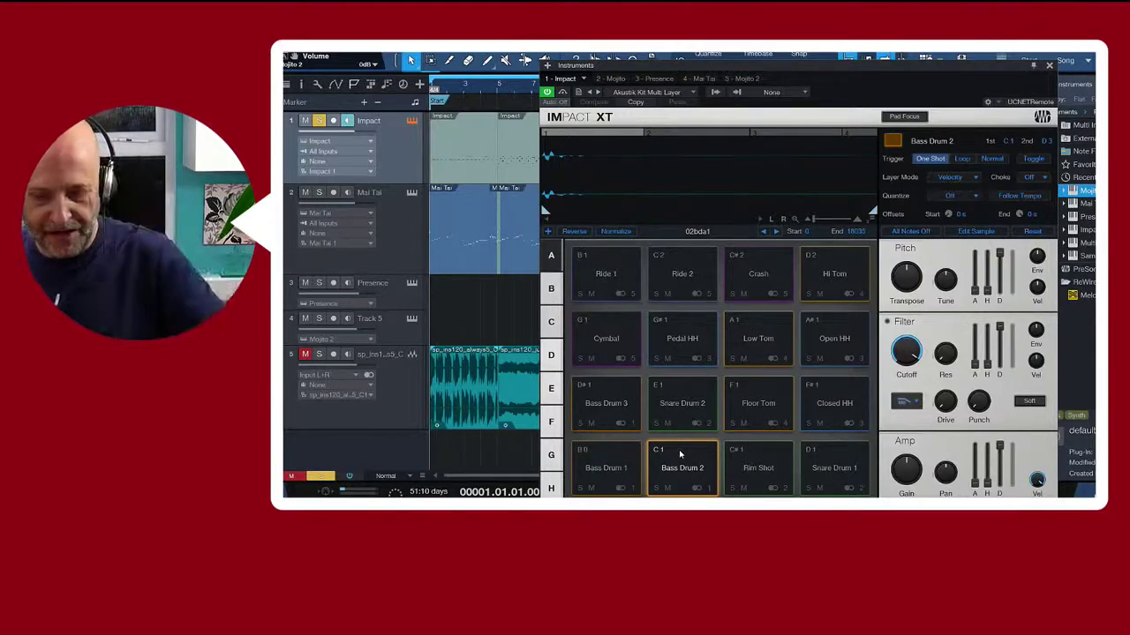
click(679, 454)
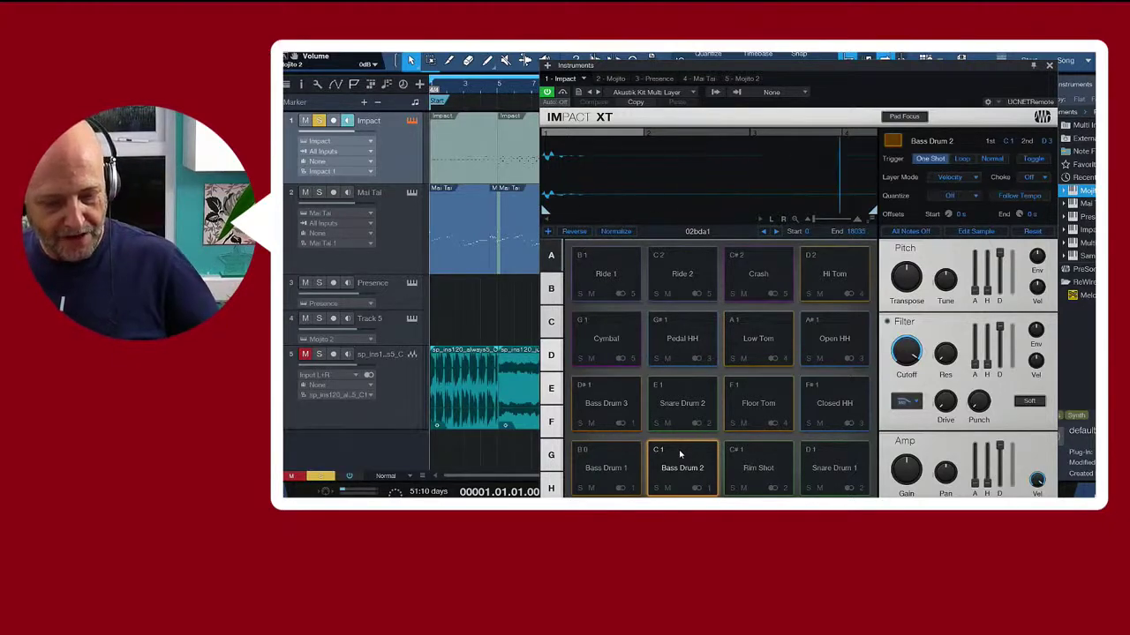
click(680, 454)
click(679, 454)
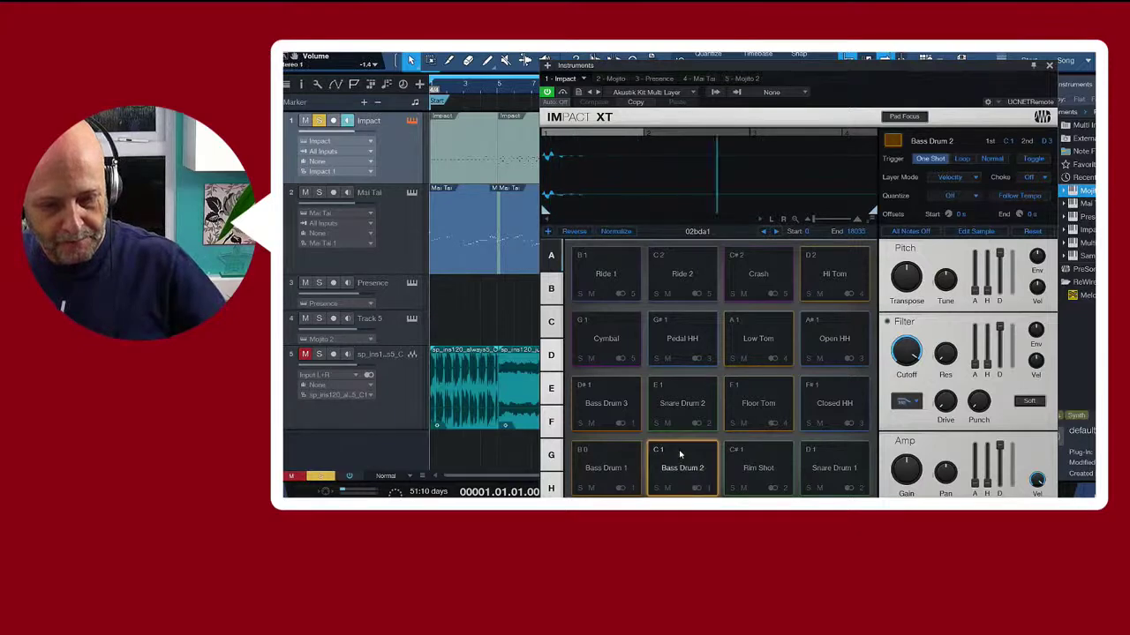
click(678, 454)
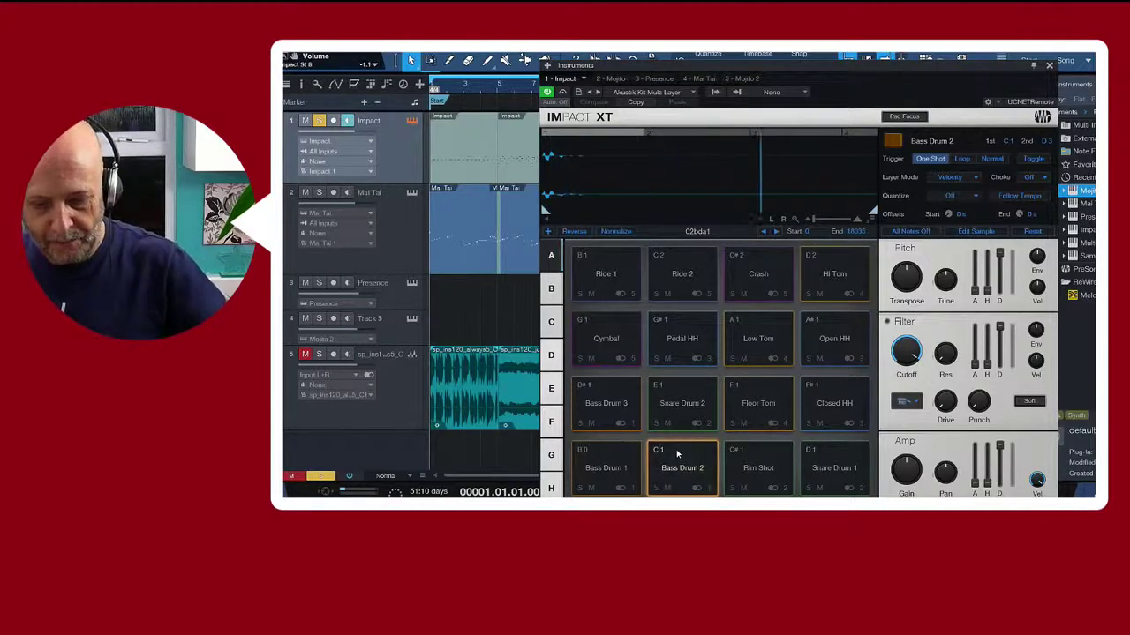
click(678, 455)
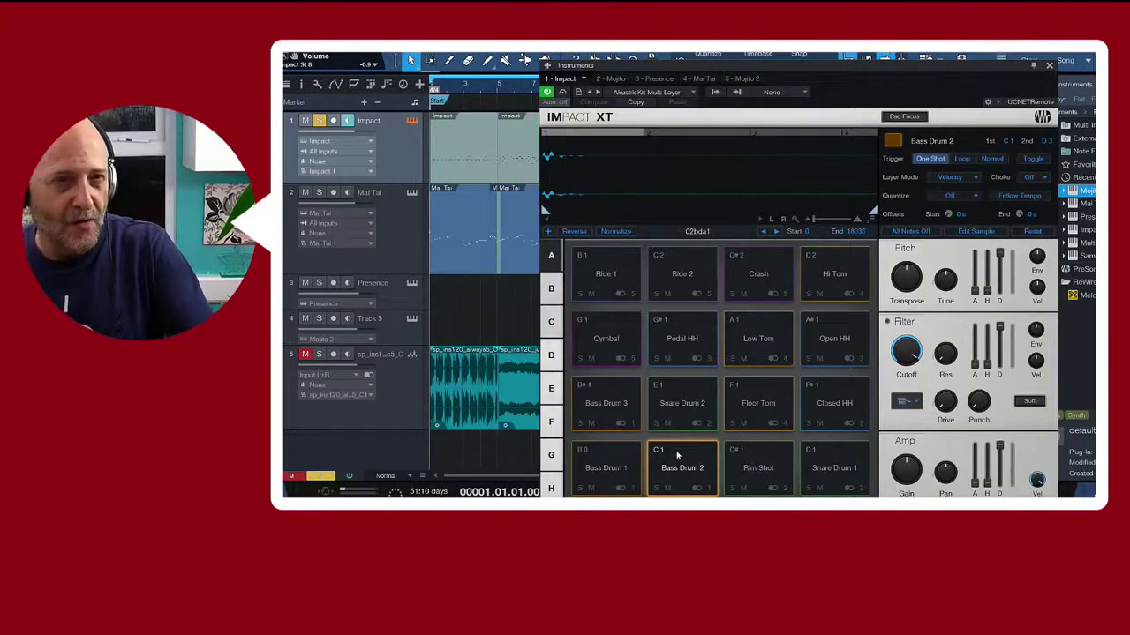
Audition the Snare Drum 2, Floor Tom, Rim Shot, Snare Drum 1, Closed HH and Bass Drum 3 pads
click(682, 405)
click(758, 405)
click(758, 467)
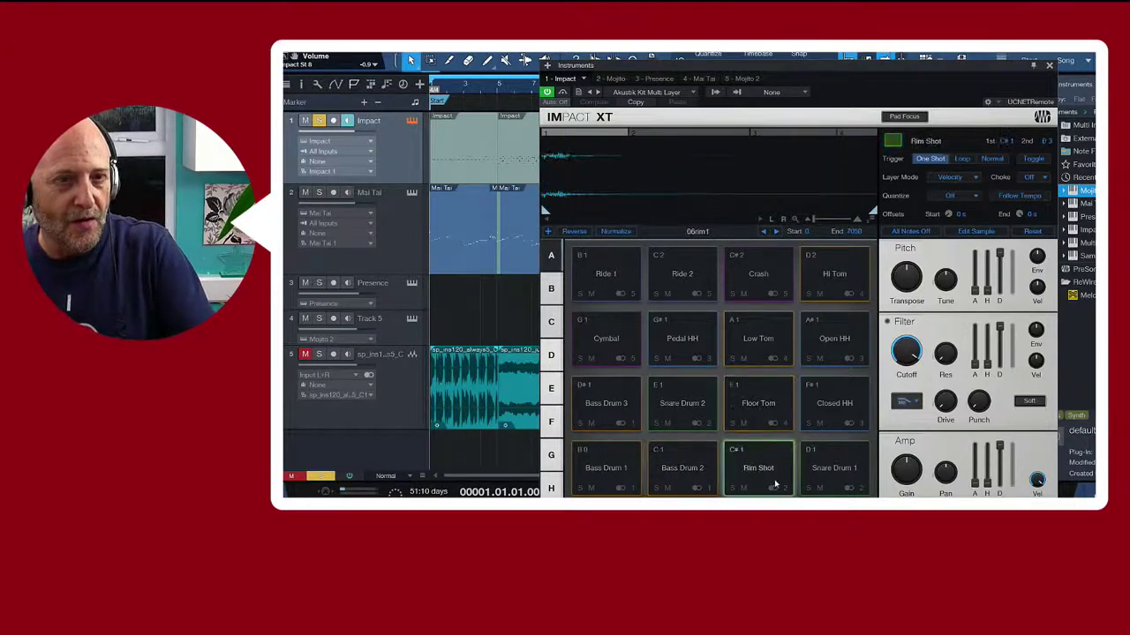
click(812, 468)
click(816, 406)
click(606, 463)
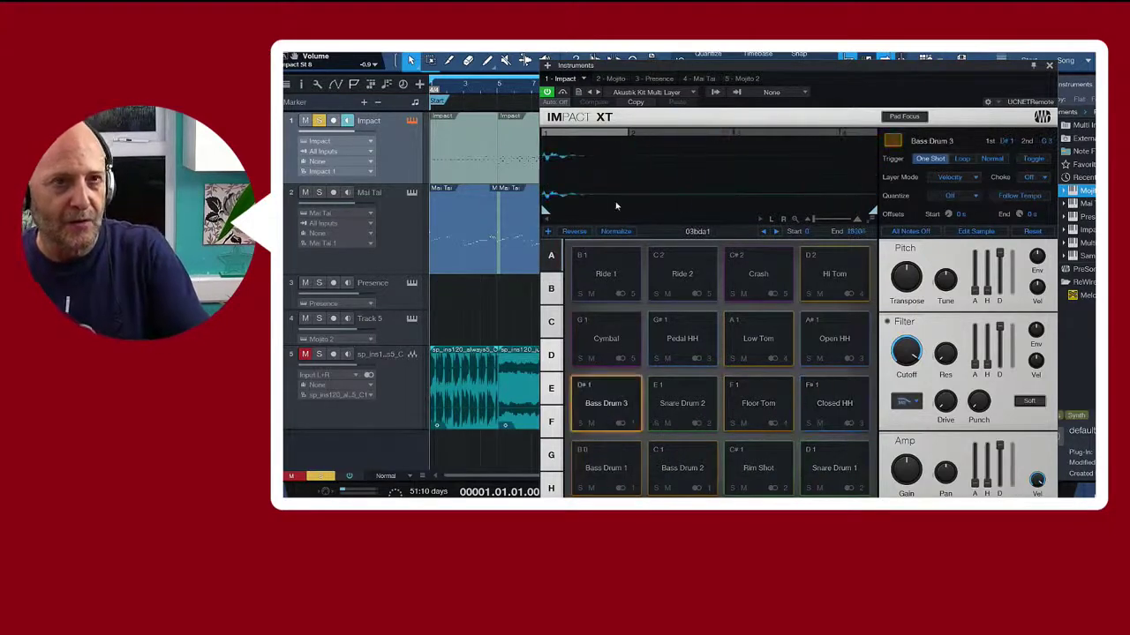
Load the AntiGravity Maneuvers preset and audition its SFX 1, Crash and both SFX 2 pads
click(694, 95)
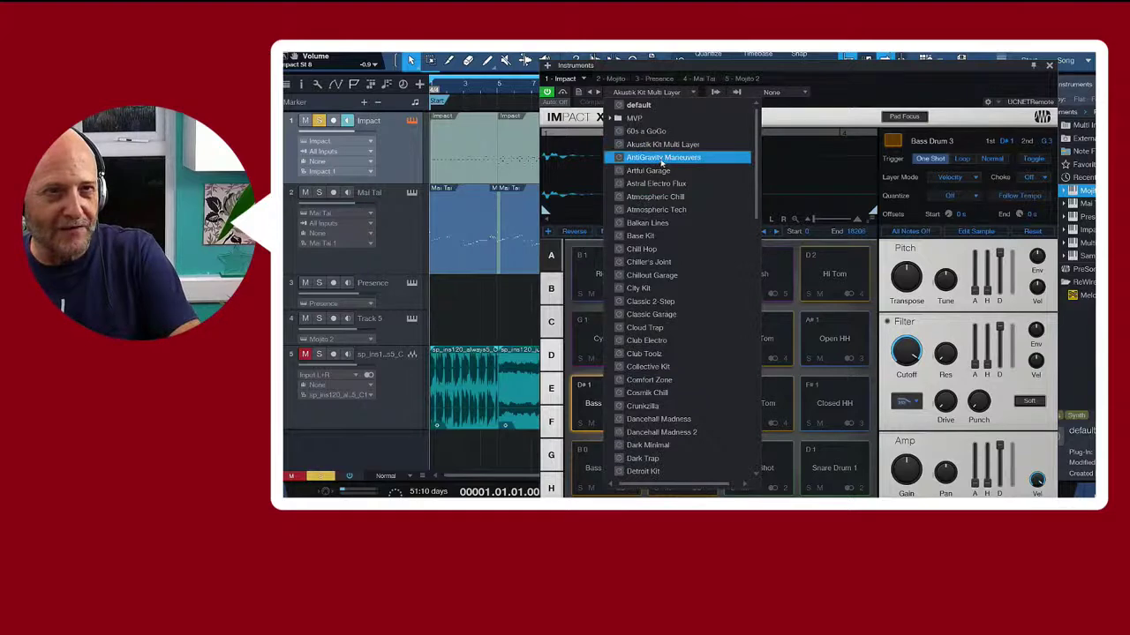
click(865, 93)
click(606, 276)
click(682, 276)
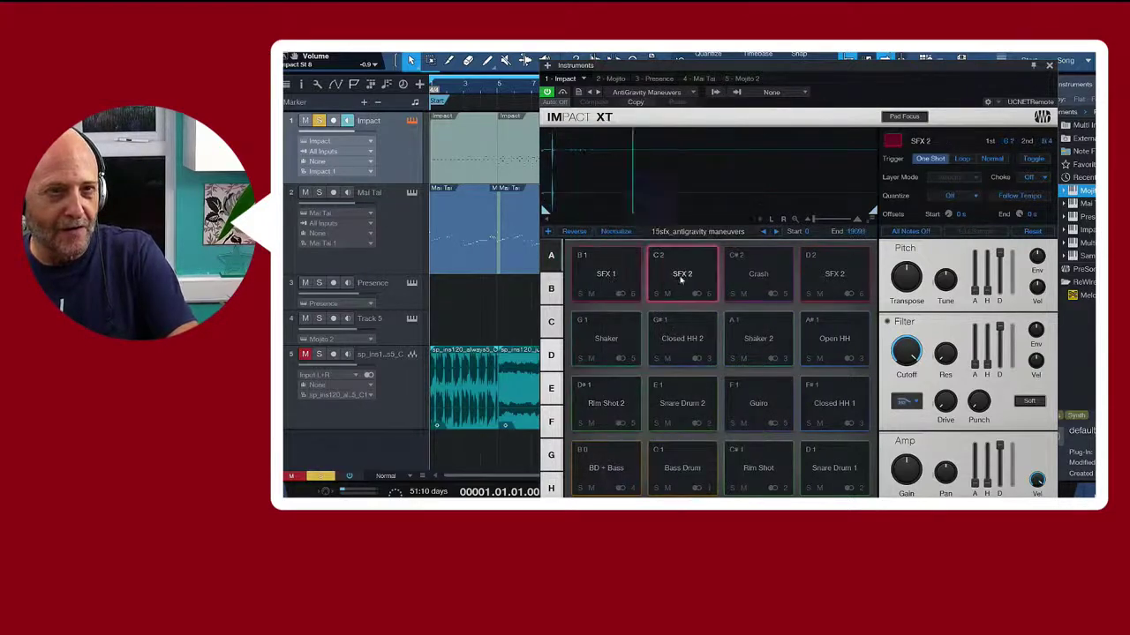
click(732, 276)
click(829, 277)
Audition the two shaker, three hi-hat, Rim Shot 2, Snare Drum 2 and Guiro pads of the AntiGravity Maneuvers kit
click(607, 340)
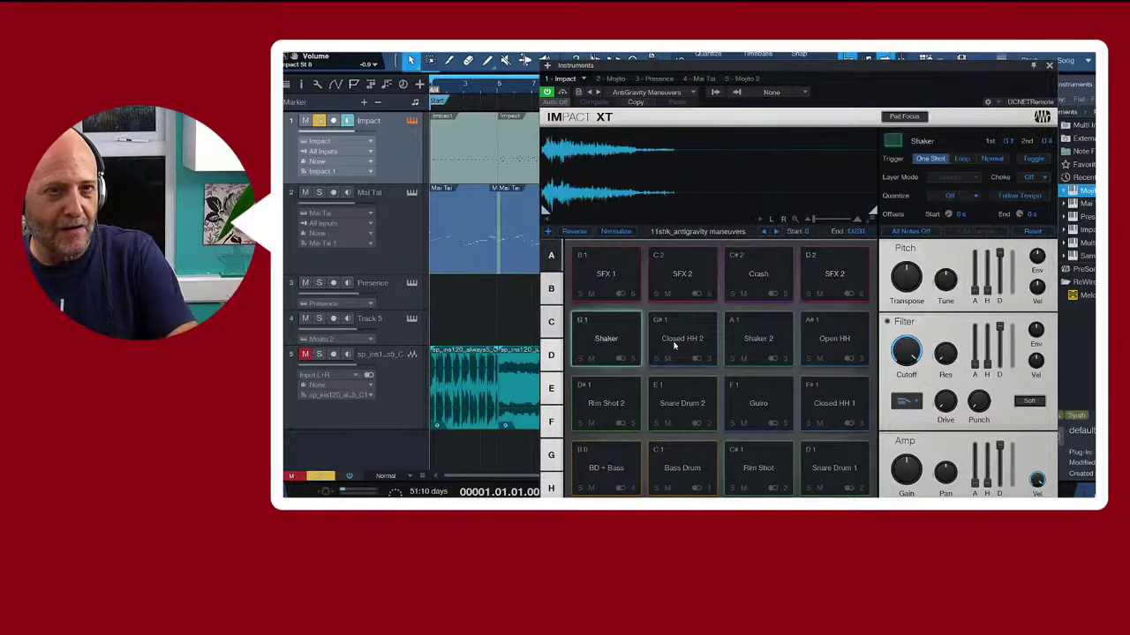
click(680, 344)
click(758, 341)
click(833, 340)
click(606, 405)
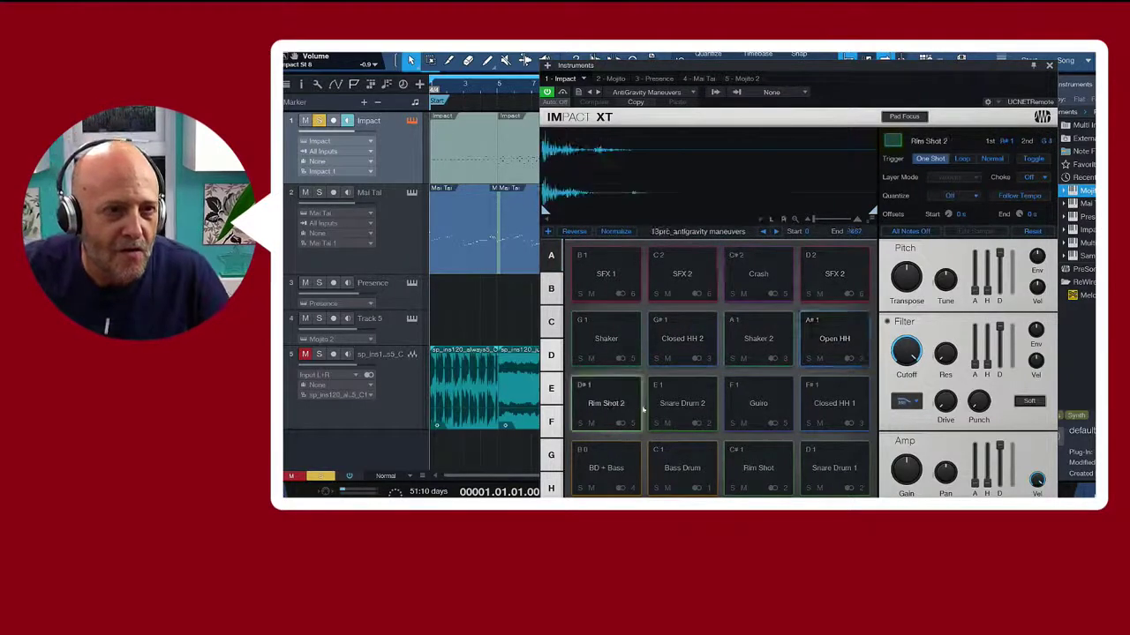
click(681, 404)
click(758, 403)
click(834, 404)
Audition the BD + Bass, Bass Drum, Rim Shot and Snare Drum 1 pads
click(604, 466)
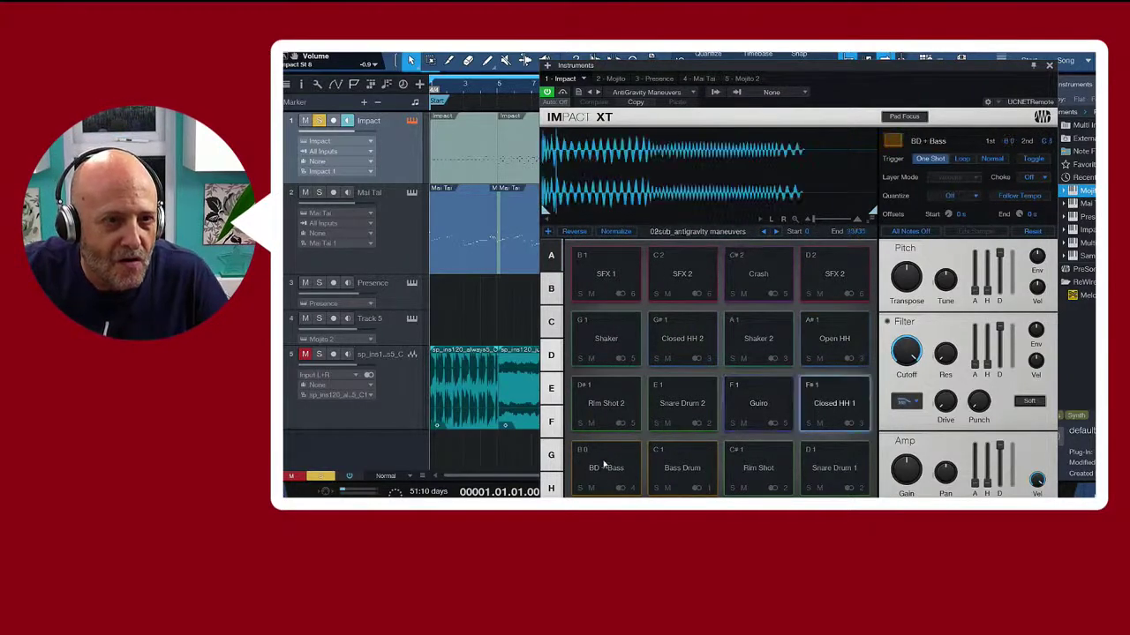
click(606, 467)
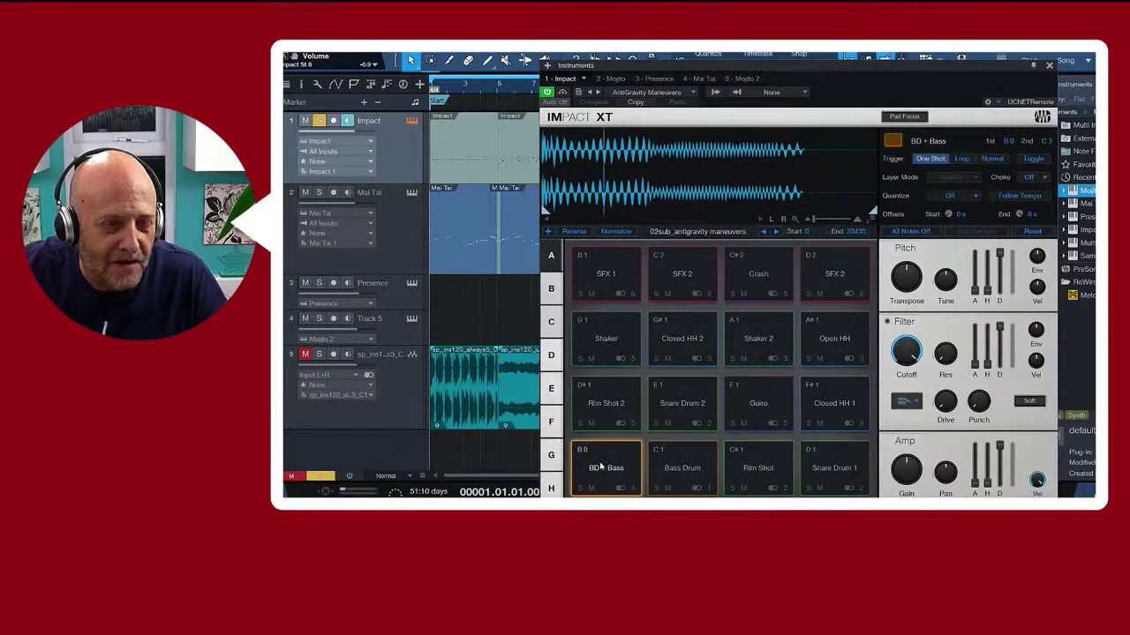
click(670, 472)
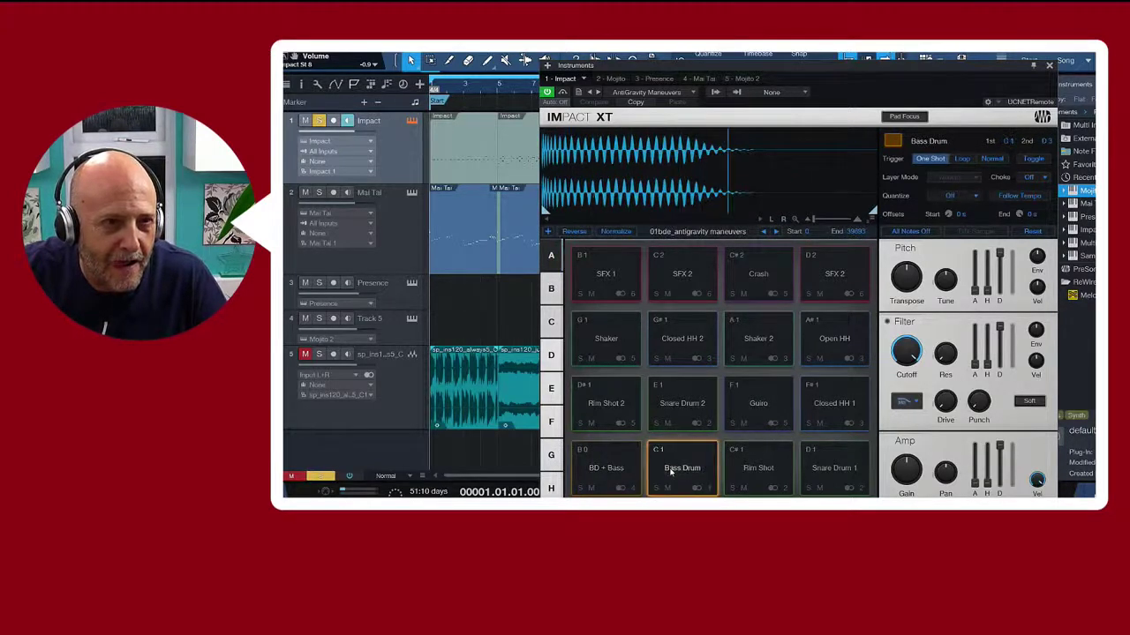
click(740, 473)
click(741, 470)
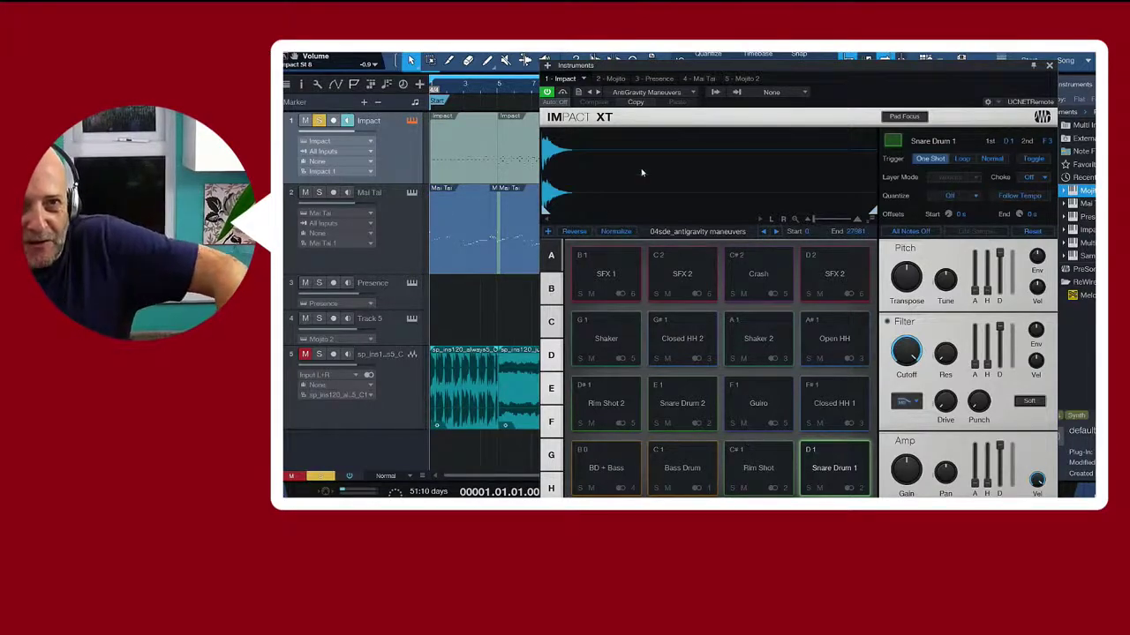
Load the Easy Kit preset in the drum sampler and end playback with the song position back at the start
click(690, 96)
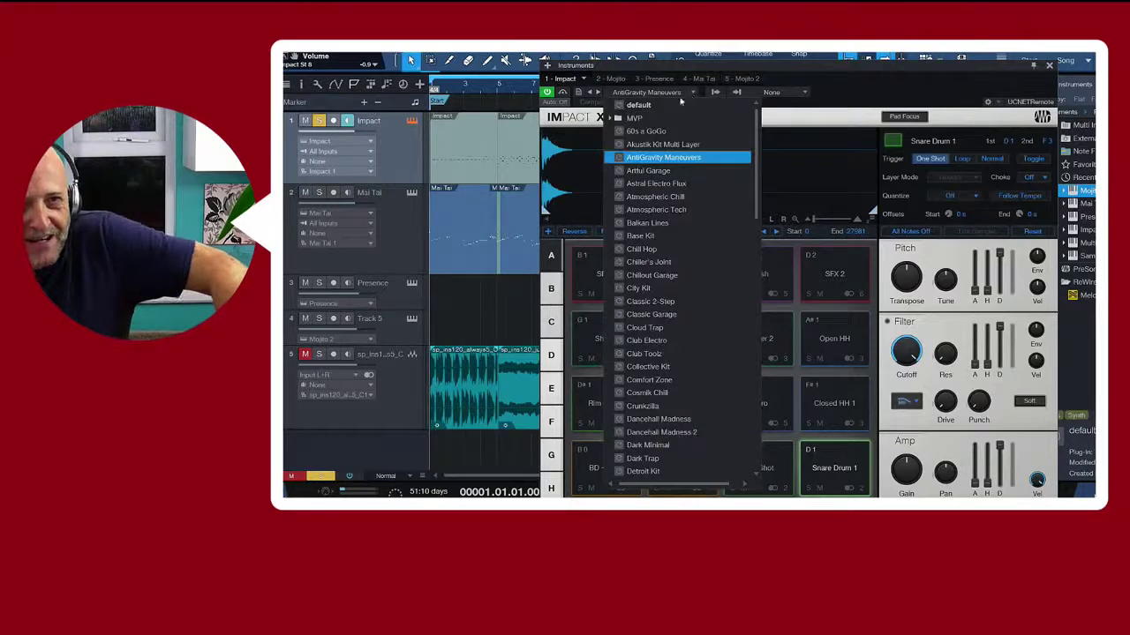
scroll(675, 314, down, 5)
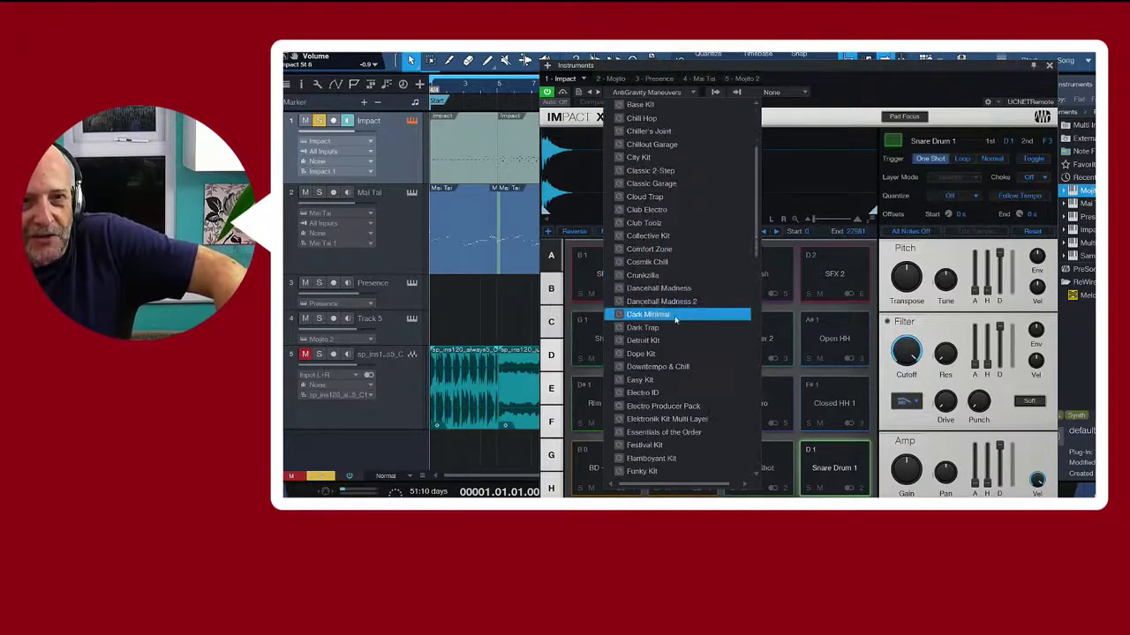
scroll(676, 318, down, 3)
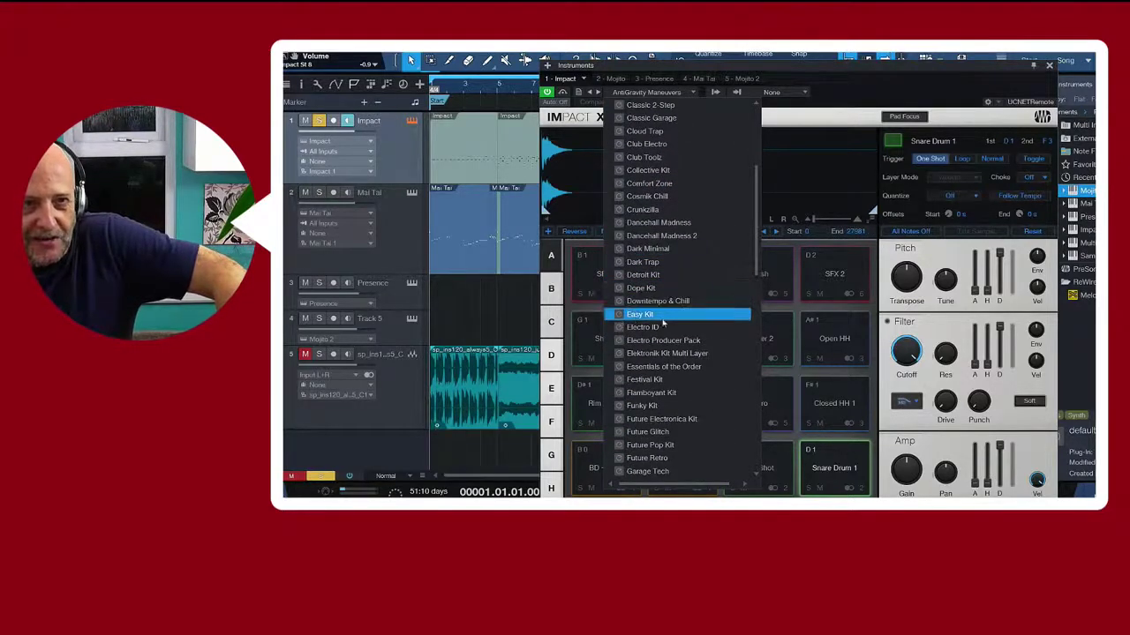
click(646, 315)
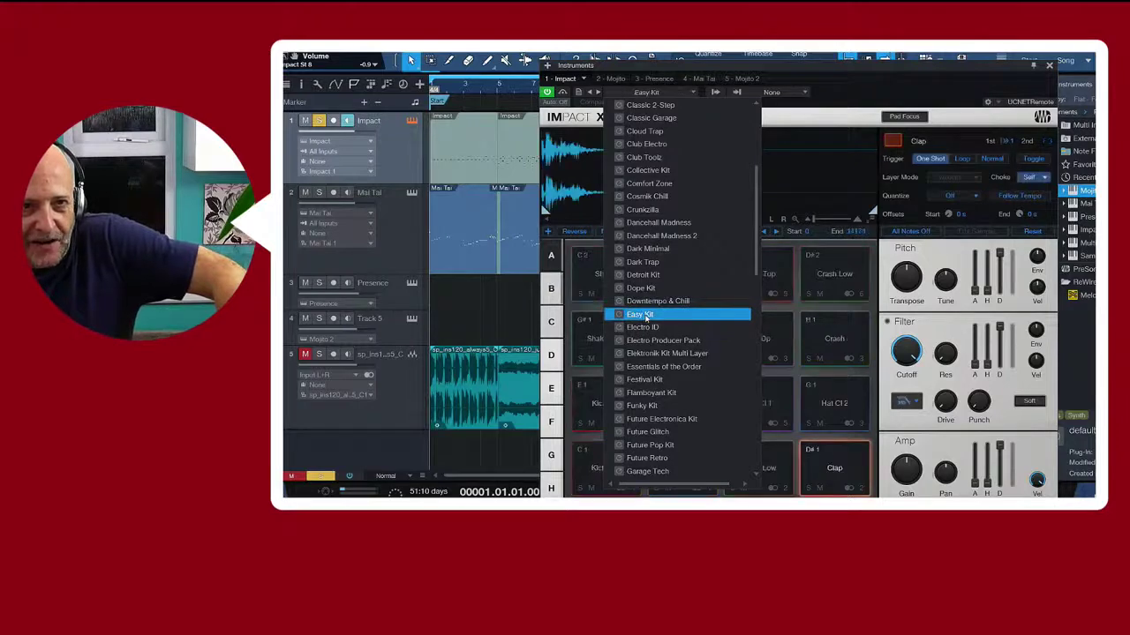
click(840, 93)
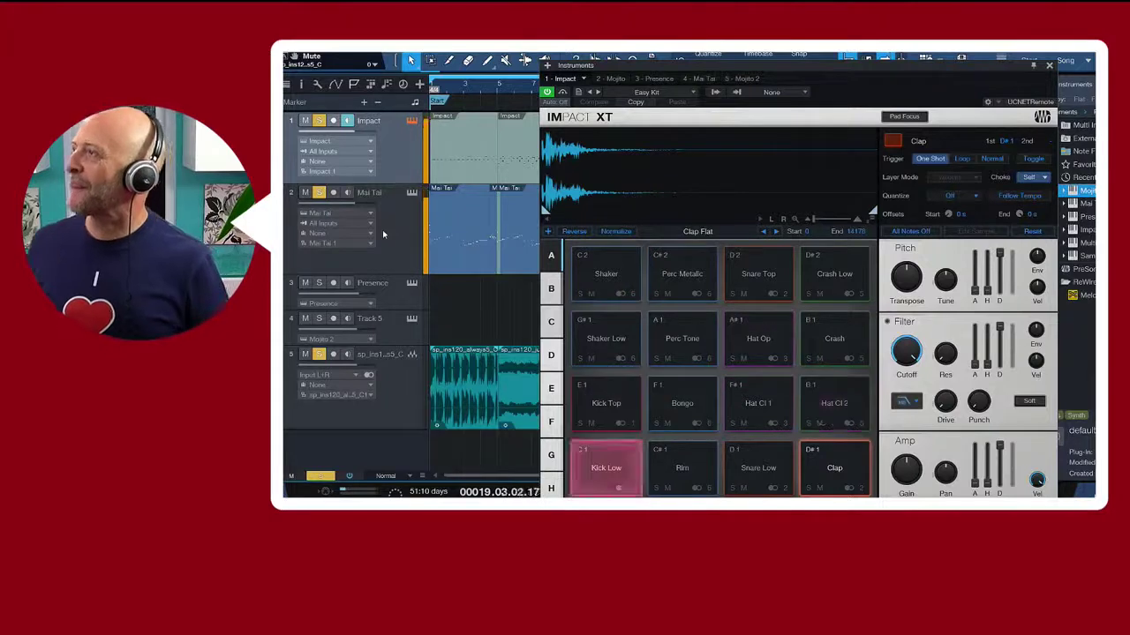
key(Home)
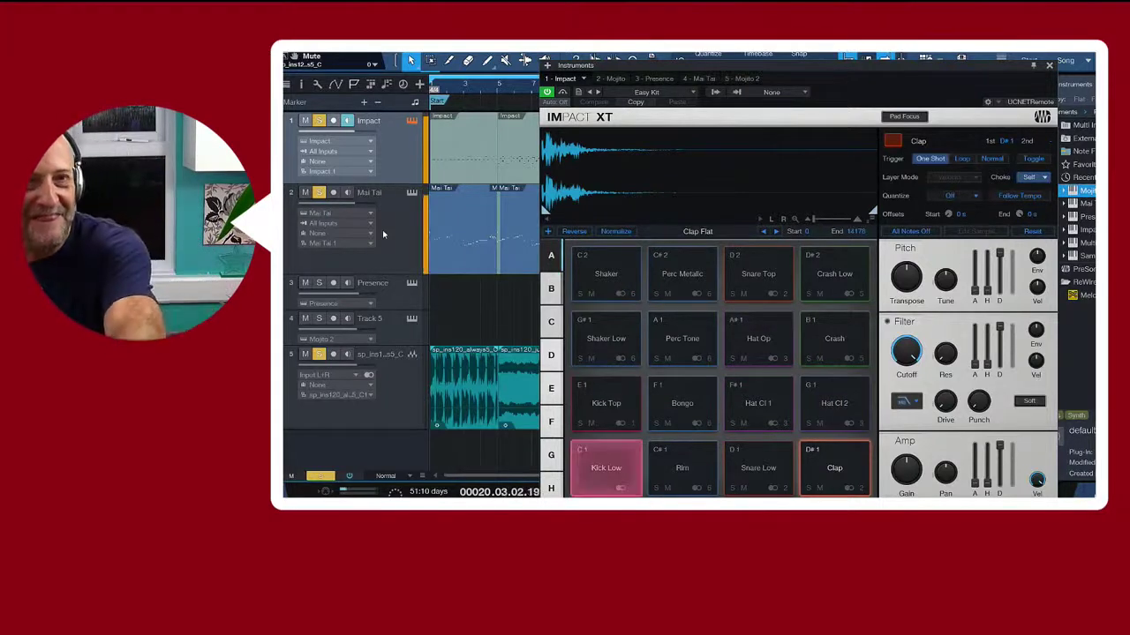
key(space)
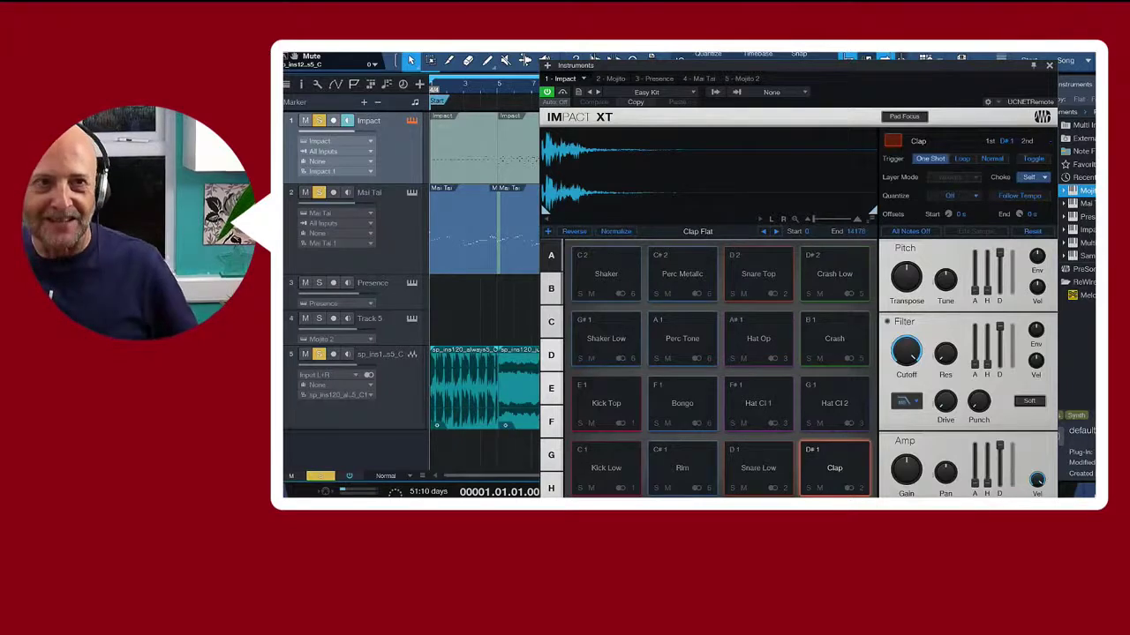
Load the Vengeance Essential Clubsounds Kit1 preset in the drum sampler and close the preset list
click(692, 94)
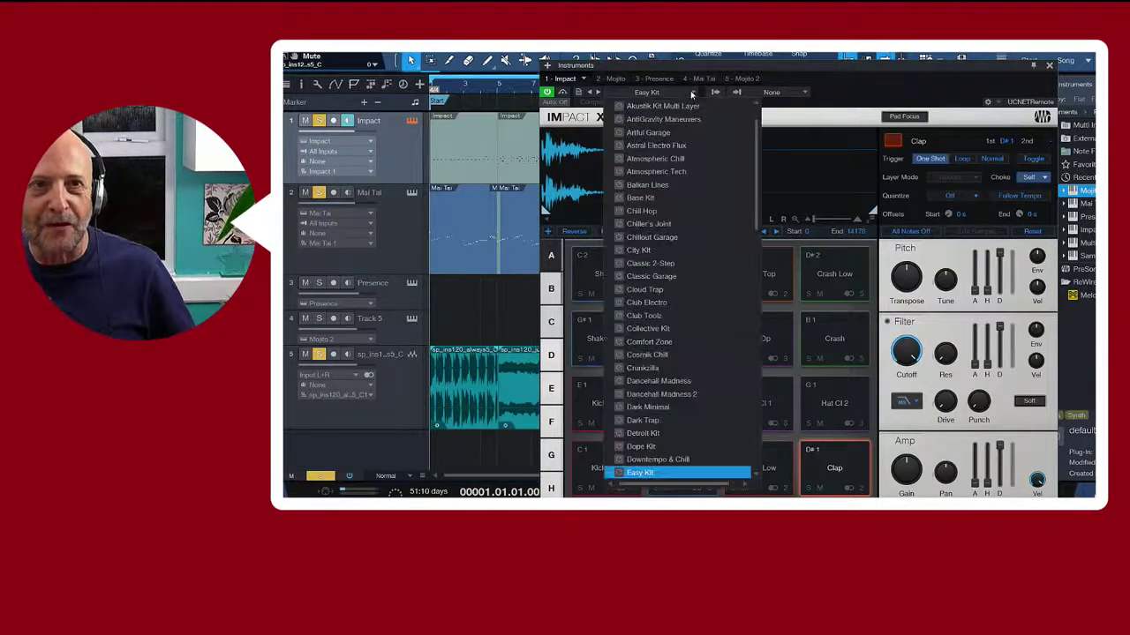
scroll(688, 357, down, 3)
scroll(688, 357, down, 5)
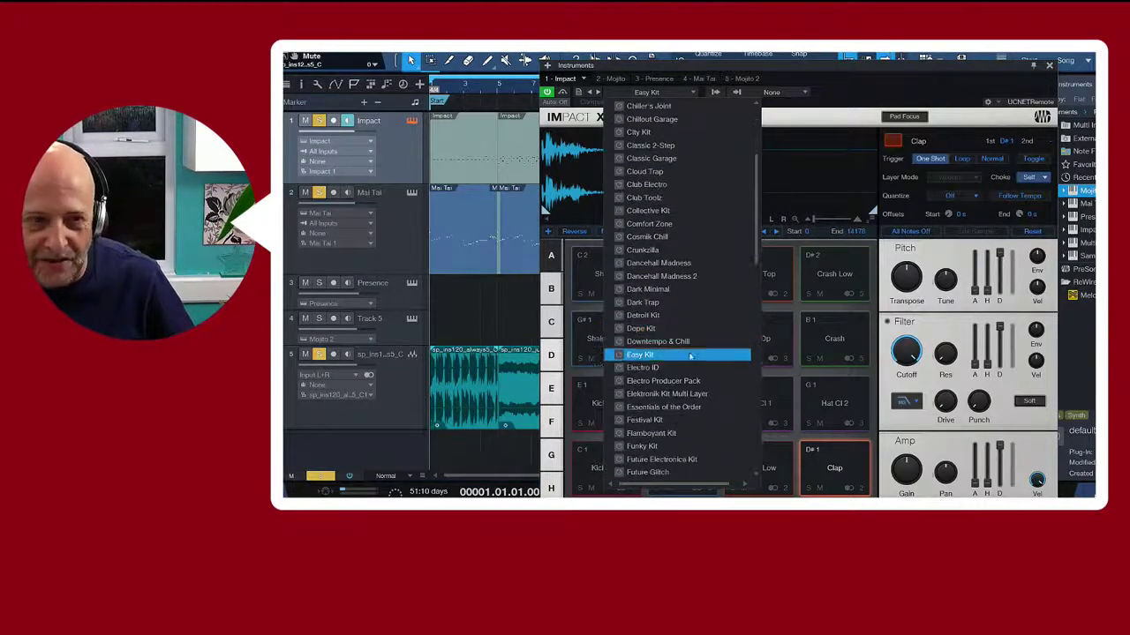
scroll(701, 330, down, 5)
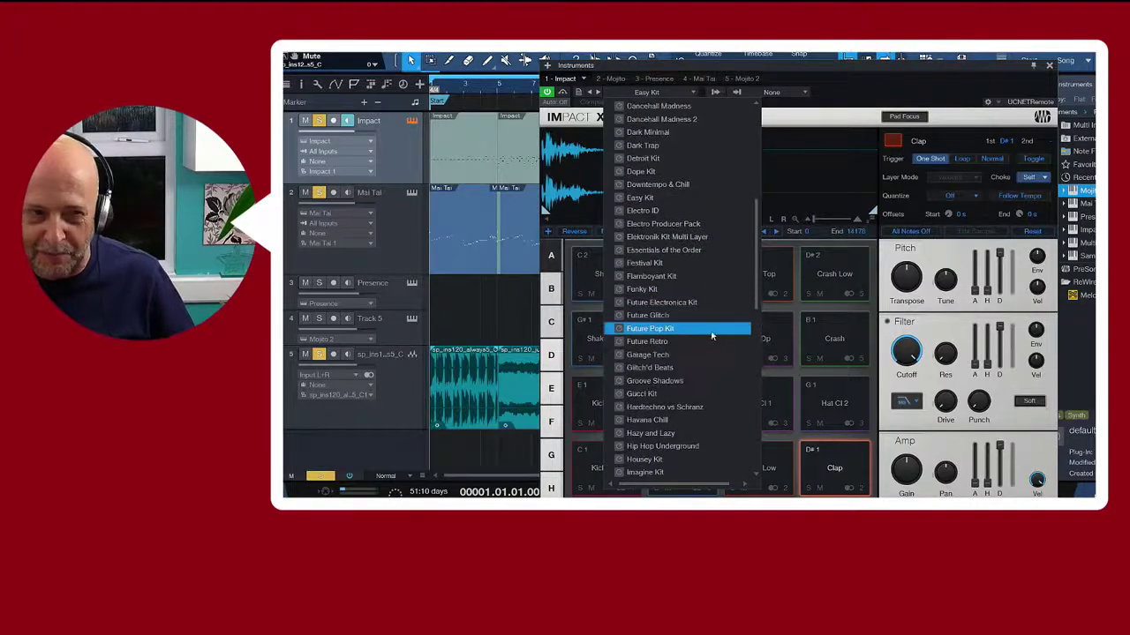
scroll(723, 336, down, 9)
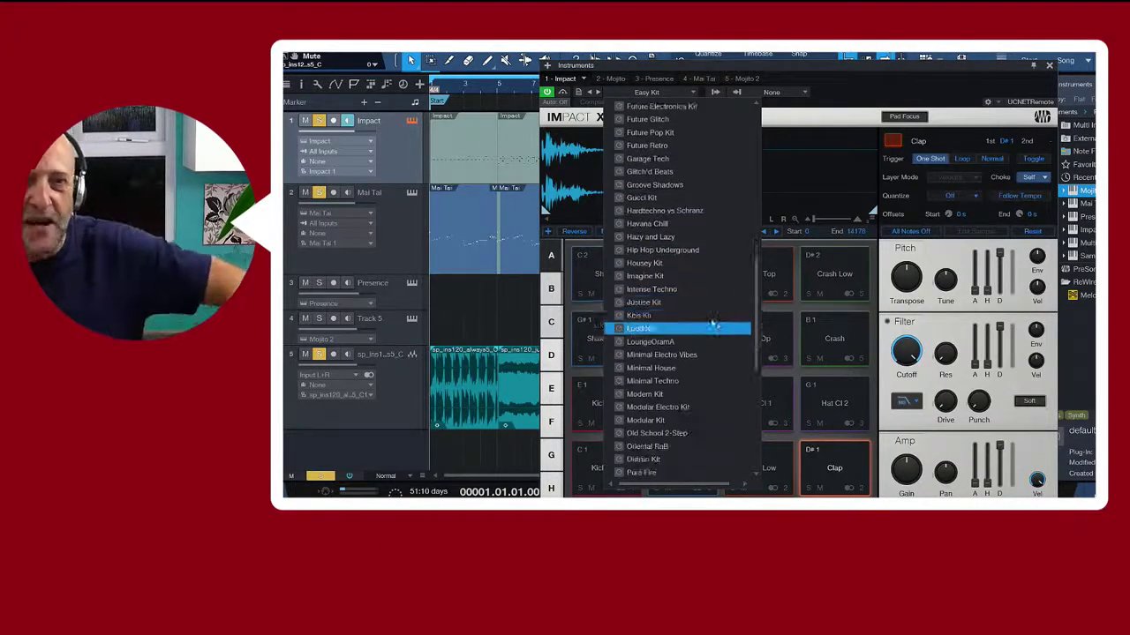
scroll(720, 318, down, 2)
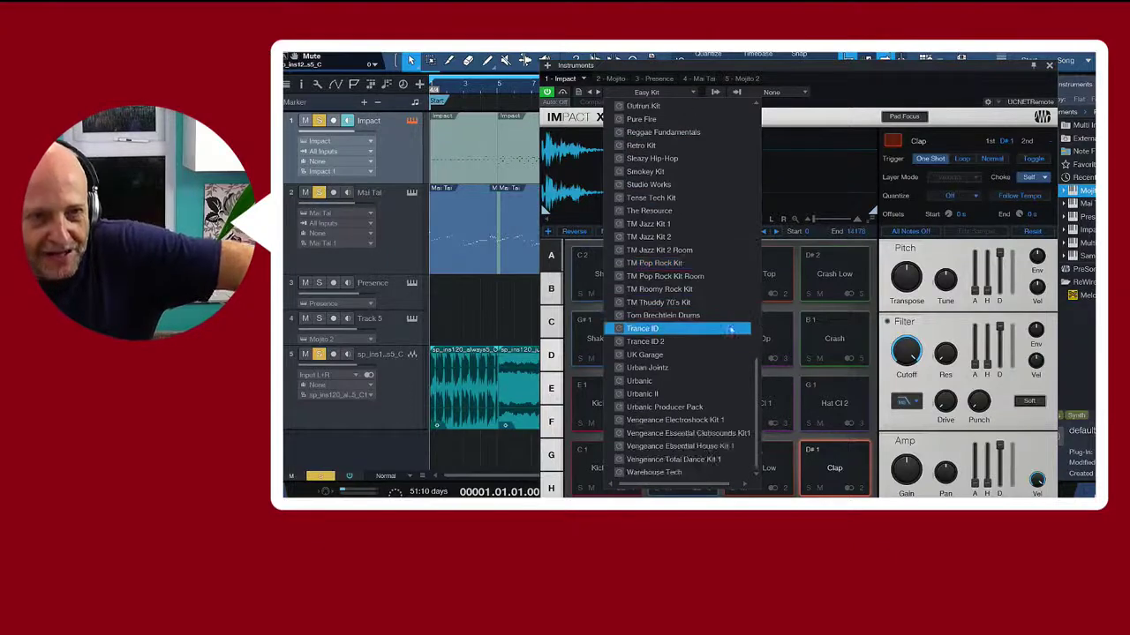
click(664, 433)
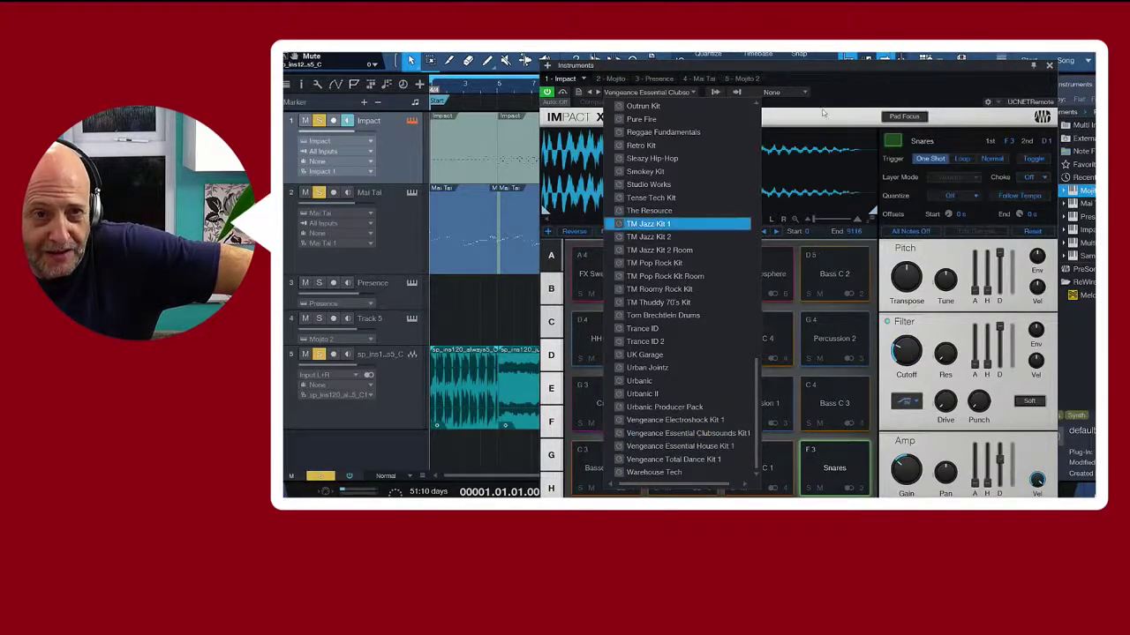
click(847, 91)
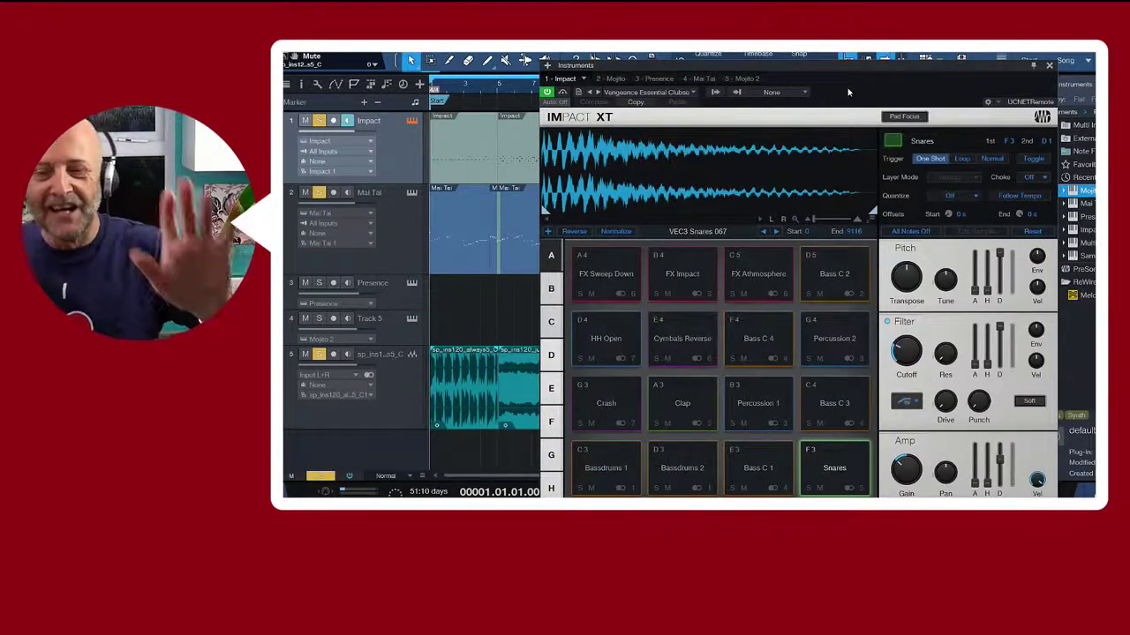
Play the song, reduce the soloed tracks to Impact only, stop playback and close the drum sampler window
key(space)
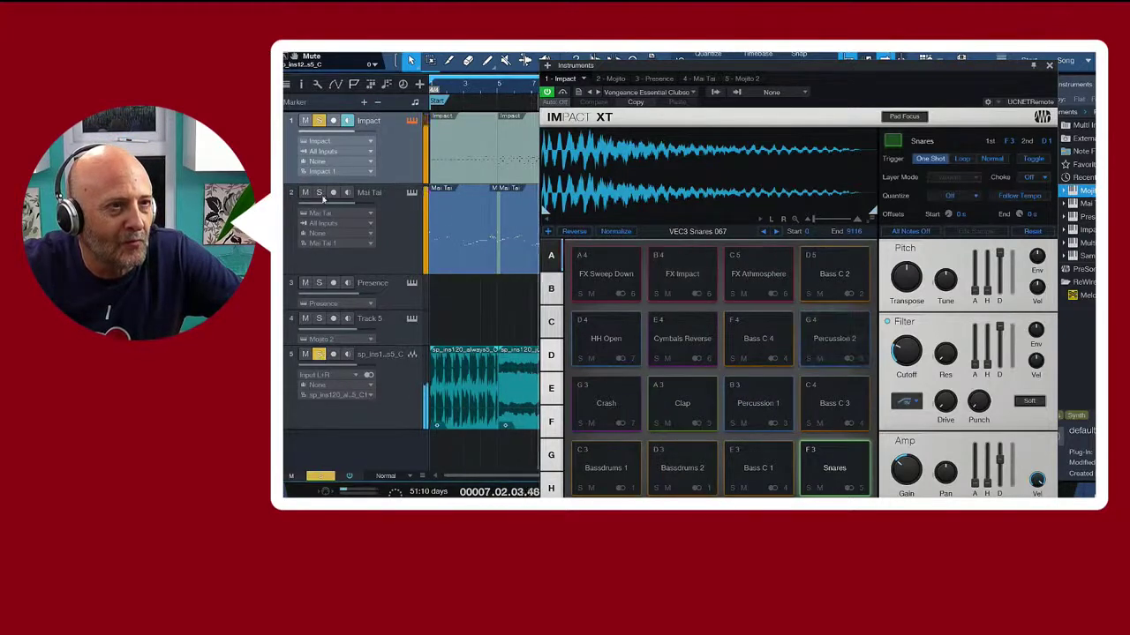
click(319, 355)
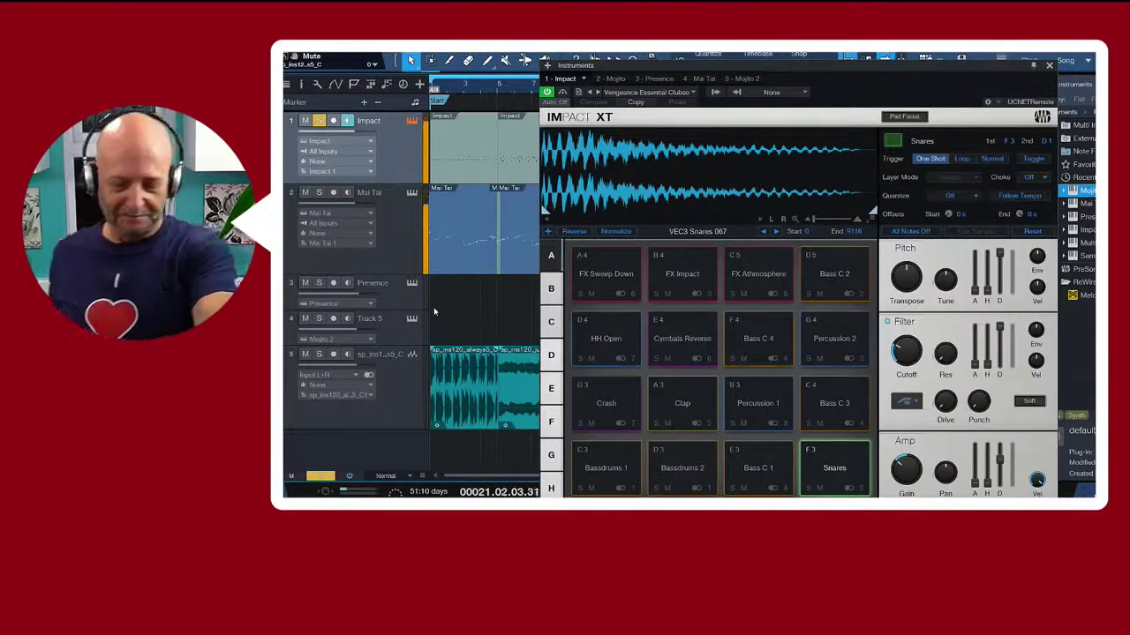
key(space)
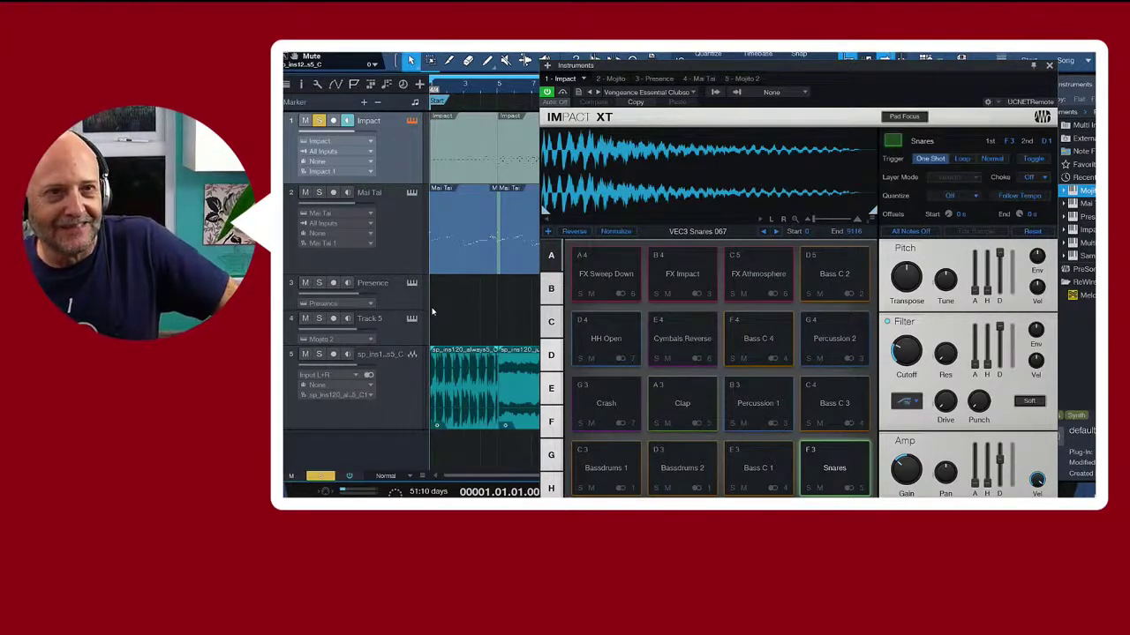
click(1048, 68)
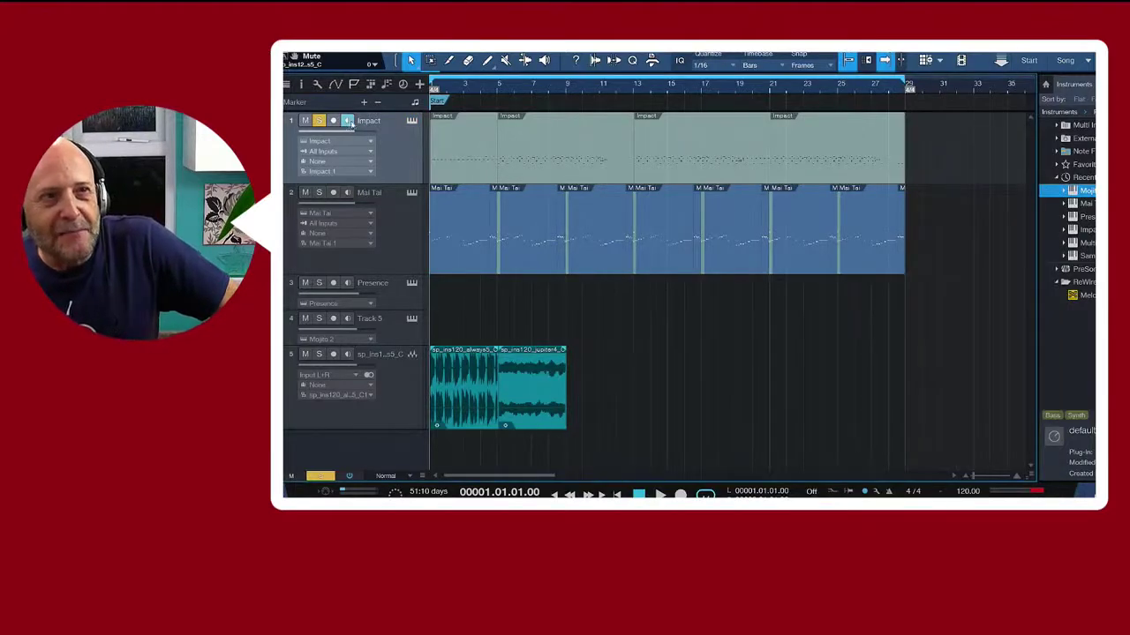
Solo the Mai Tai track instead of the Impact track and play the start of the song
click(320, 121)
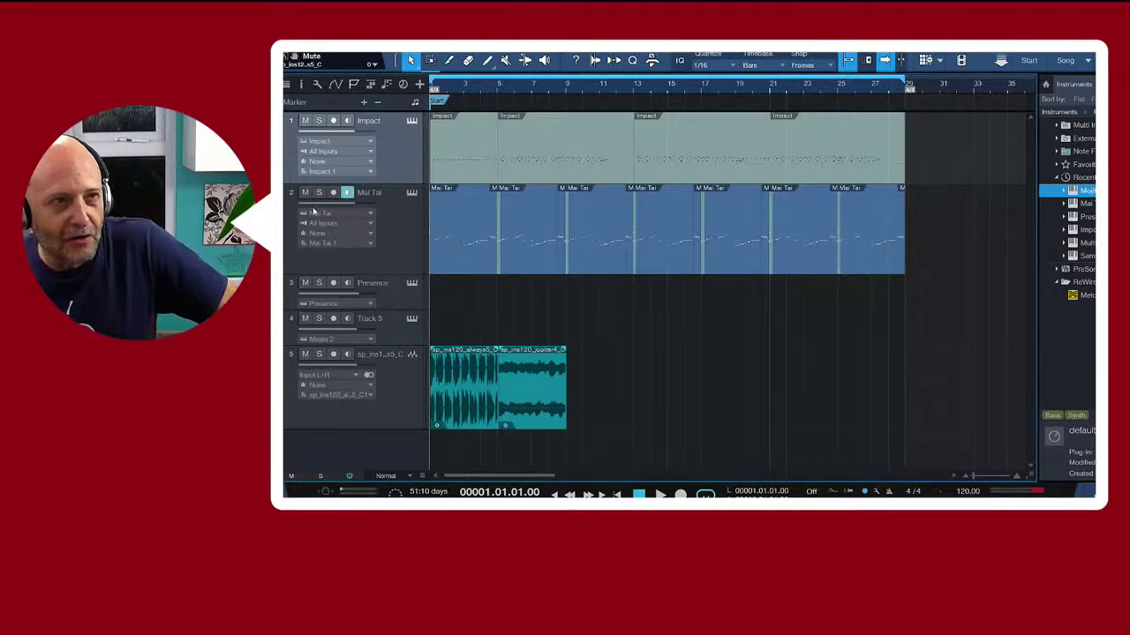
click(319, 192)
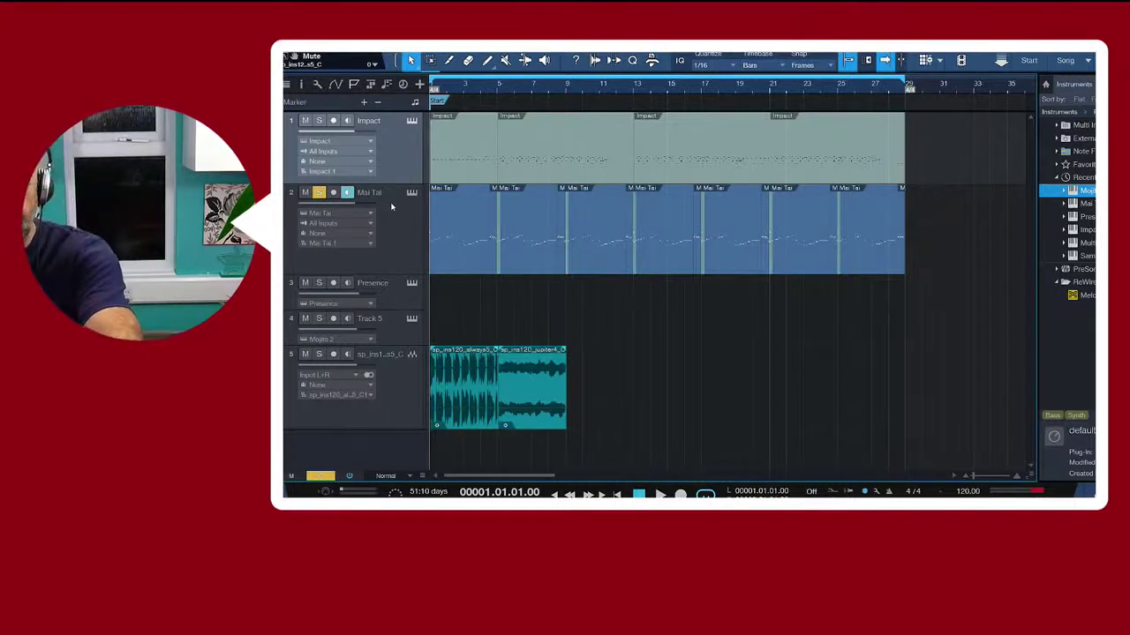
key(space)
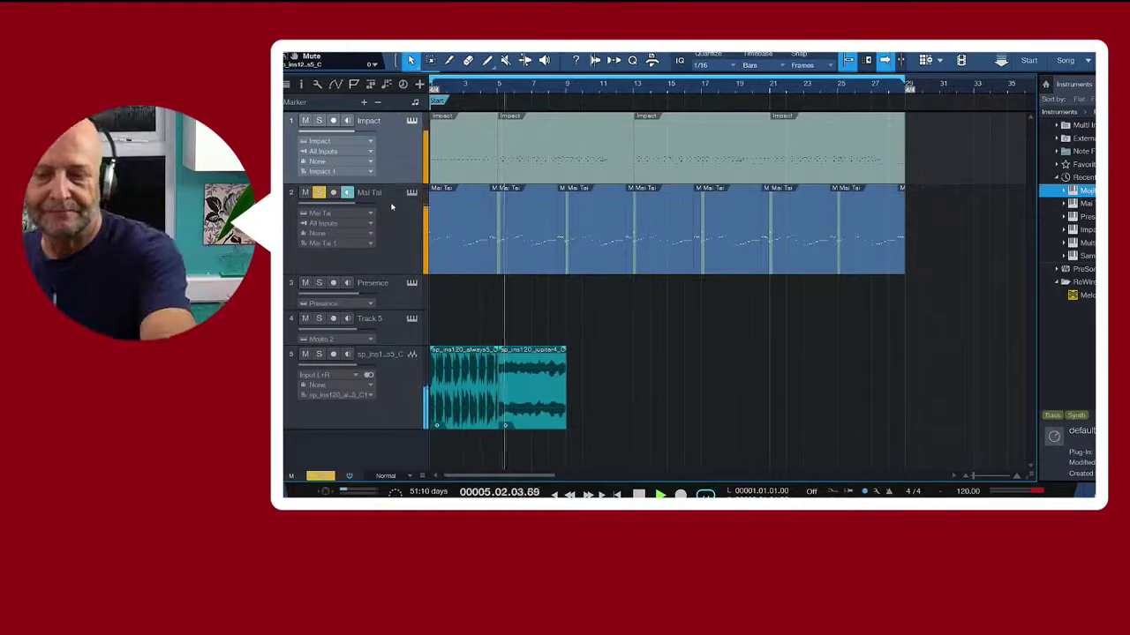
key(space)
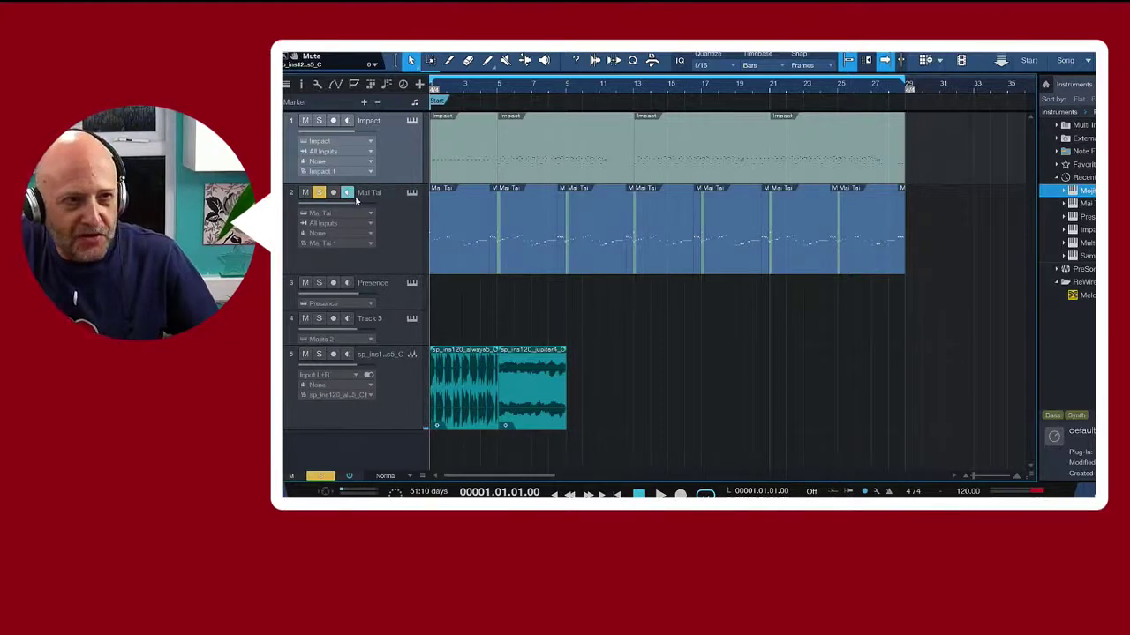
Open the Mai Tai synth of track 2, load the Bell - Bella Donna preset and listen to it in the song
click(412, 194)
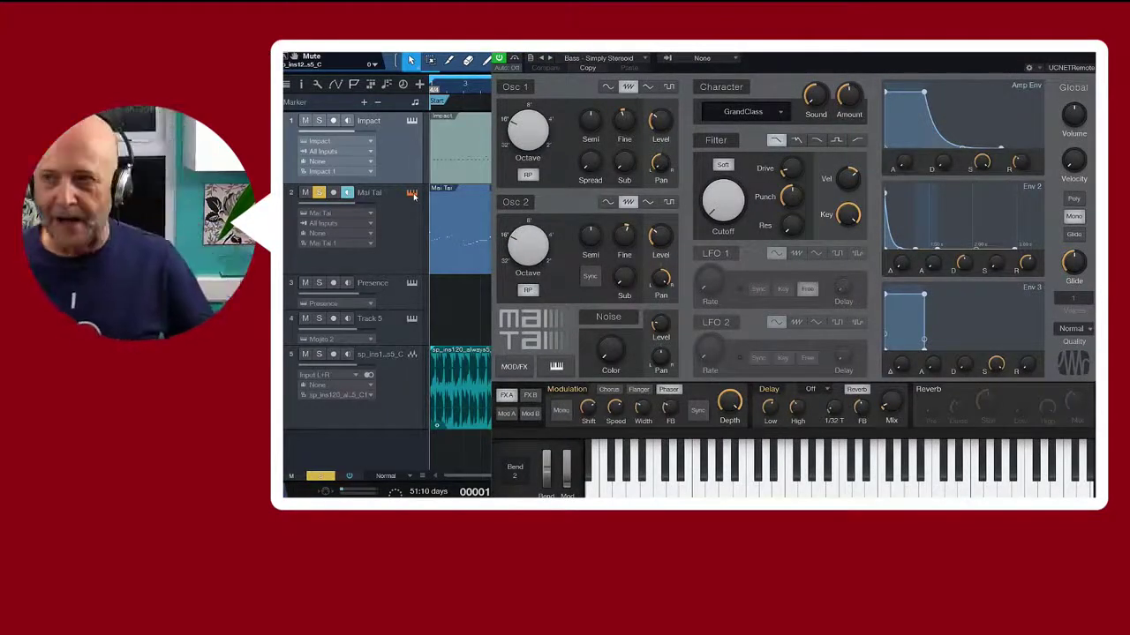
click(685, 468)
click(710, 474)
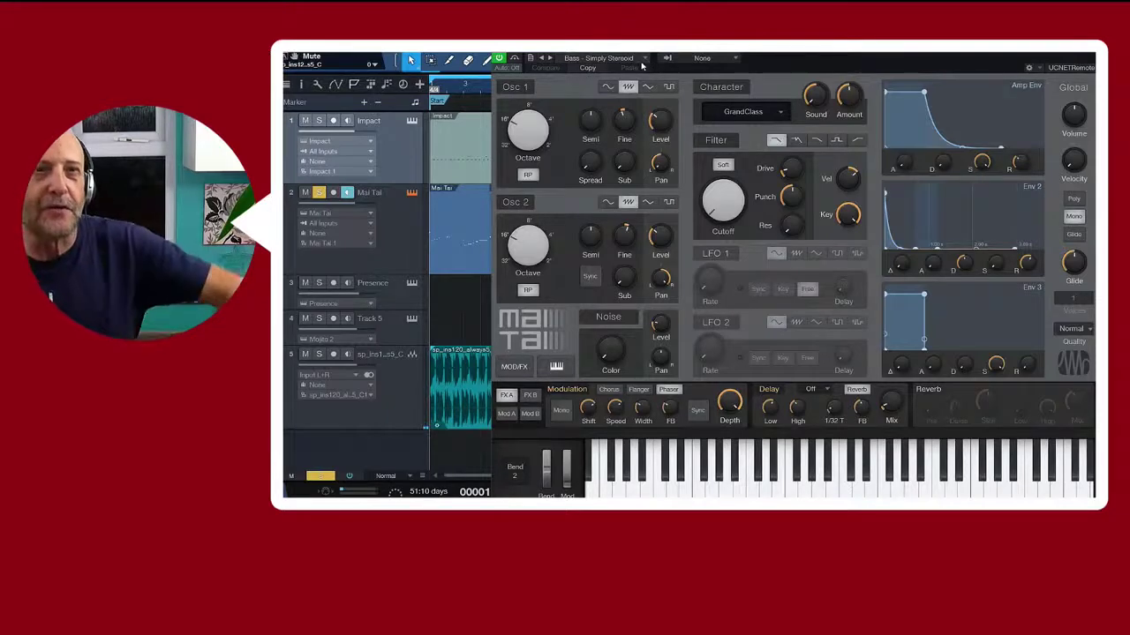
click(645, 59)
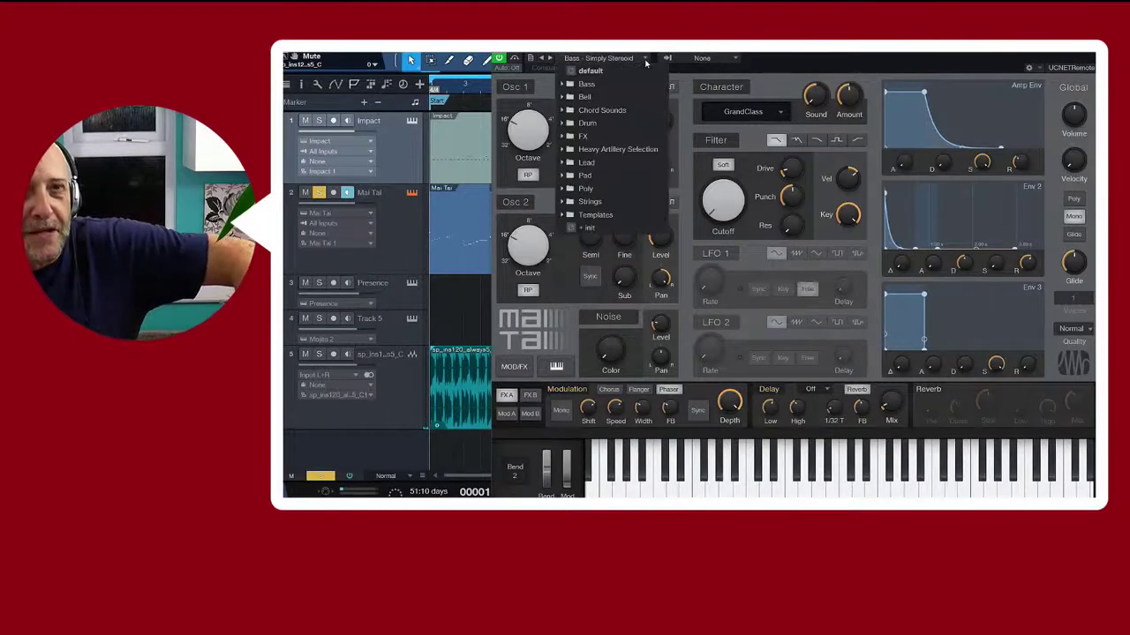
click(570, 98)
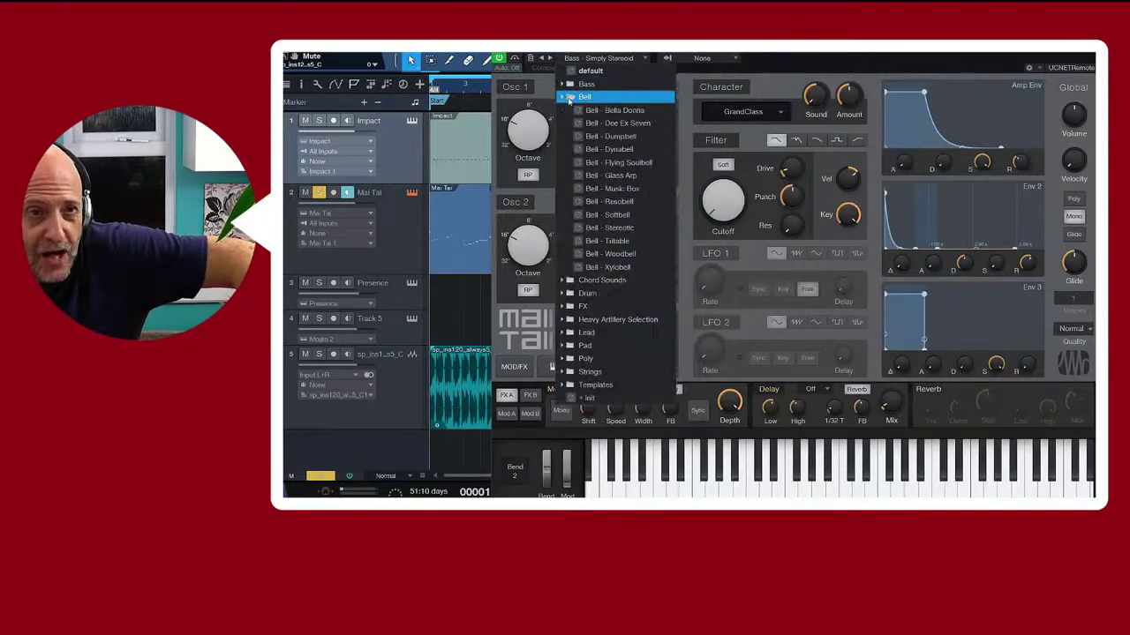
click(612, 110)
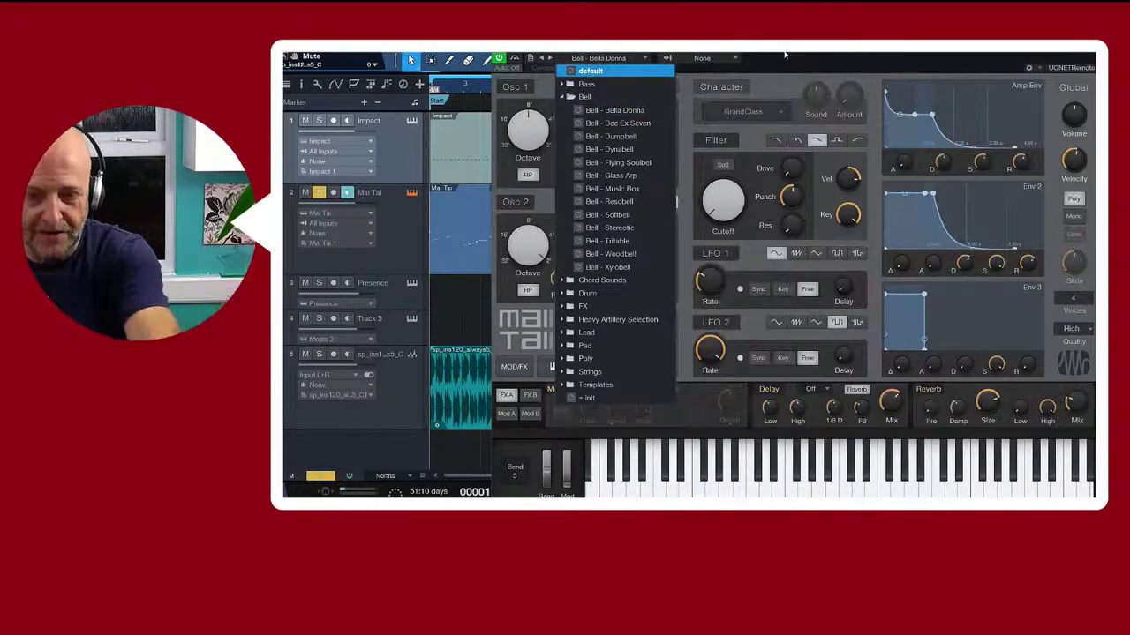
key(space)
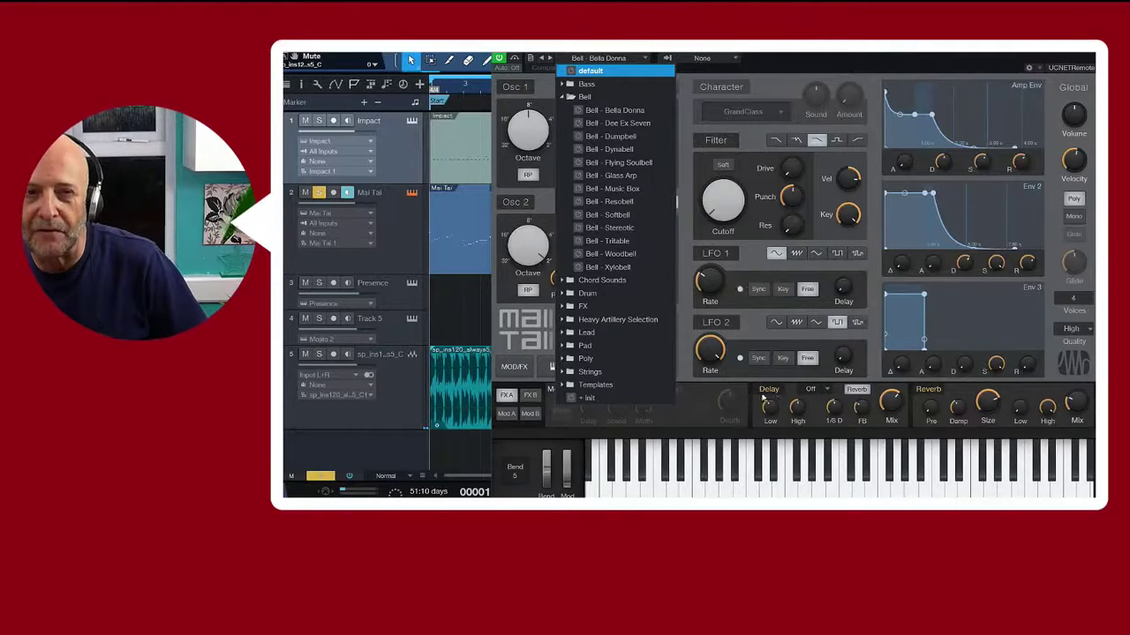
Compare the Bella Donna sound without and with its Reverb and Delay effects during playback, leaving both effects on
click(926, 390)
click(927, 390)
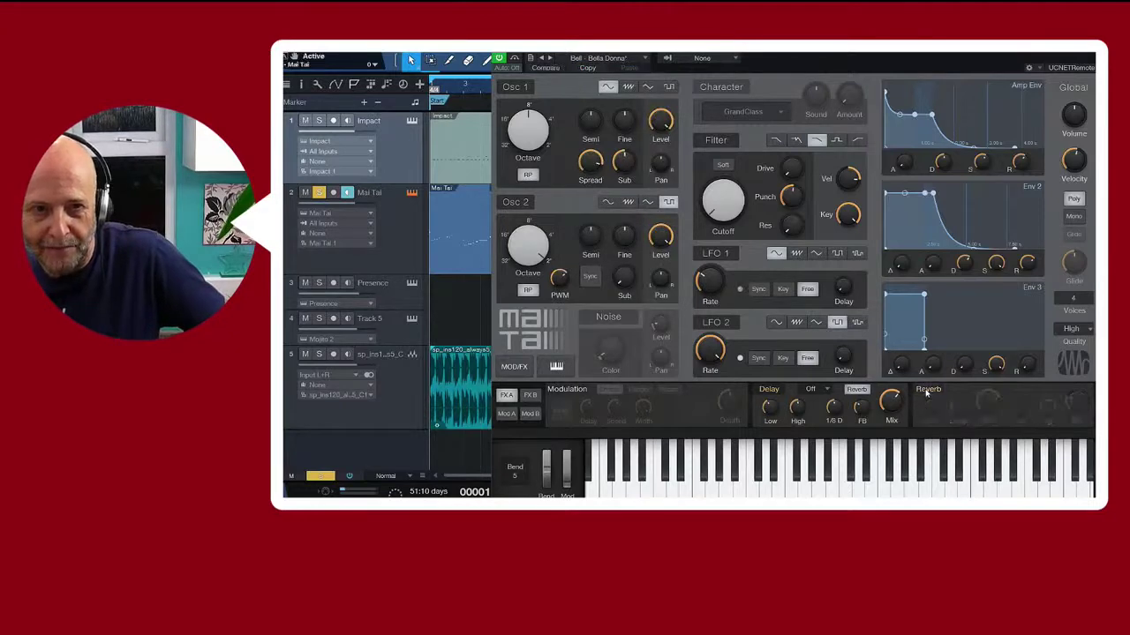
click(770, 391)
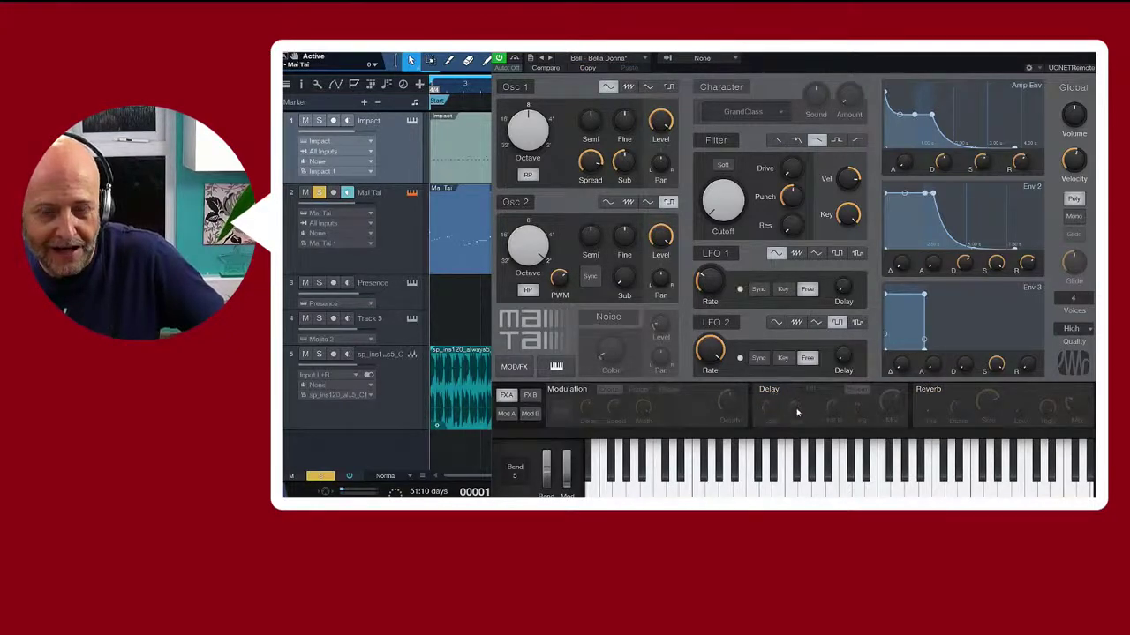
key(space)
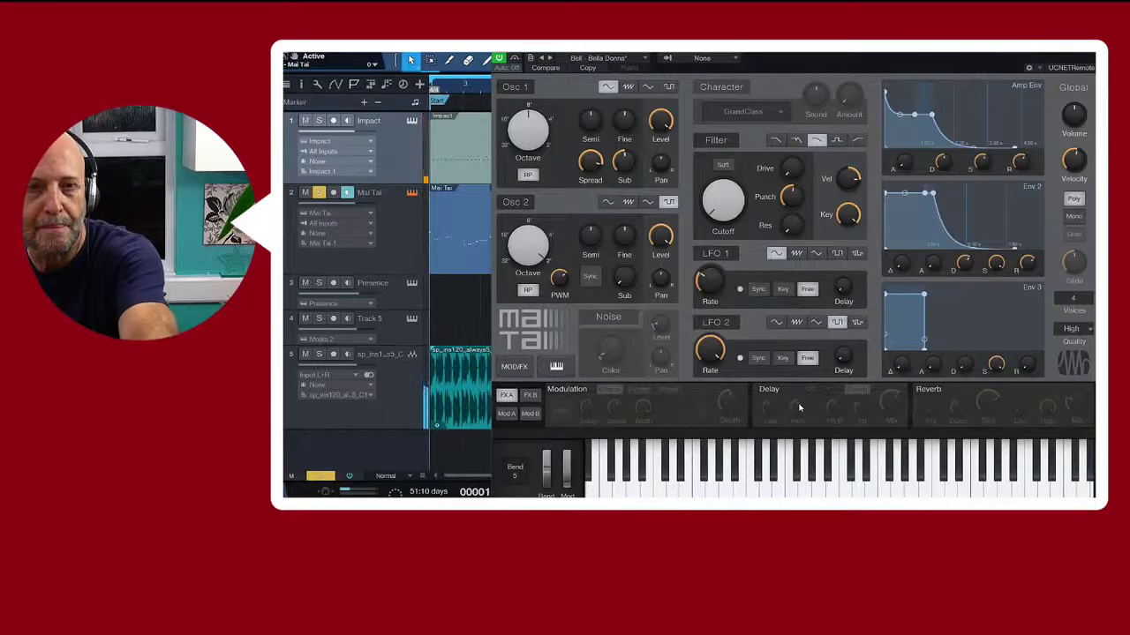
click(772, 392)
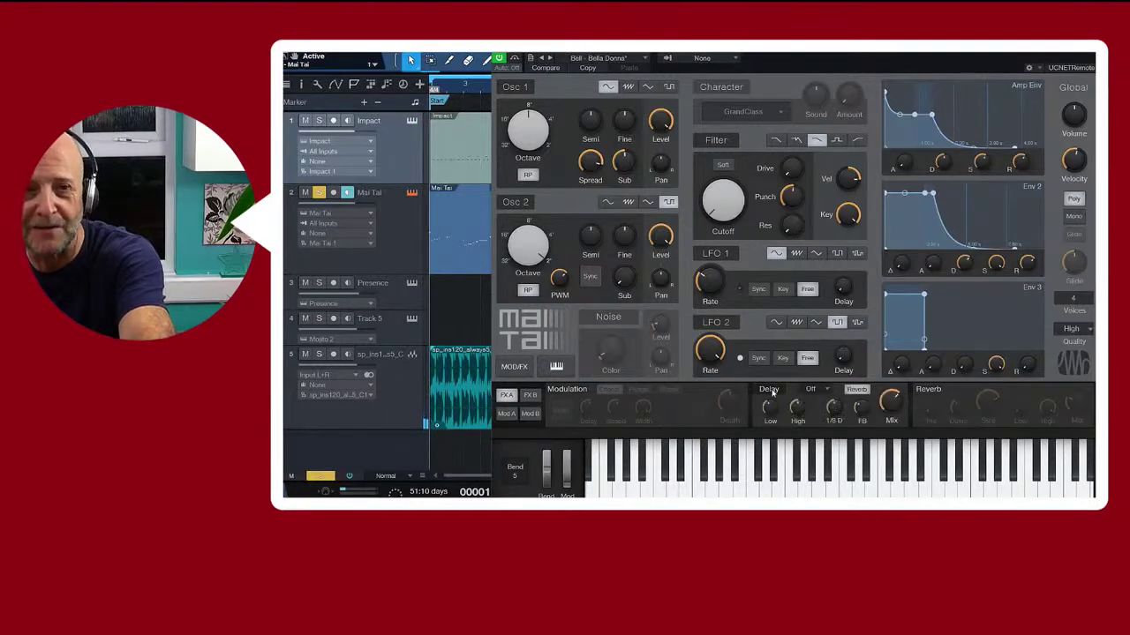
click(927, 390)
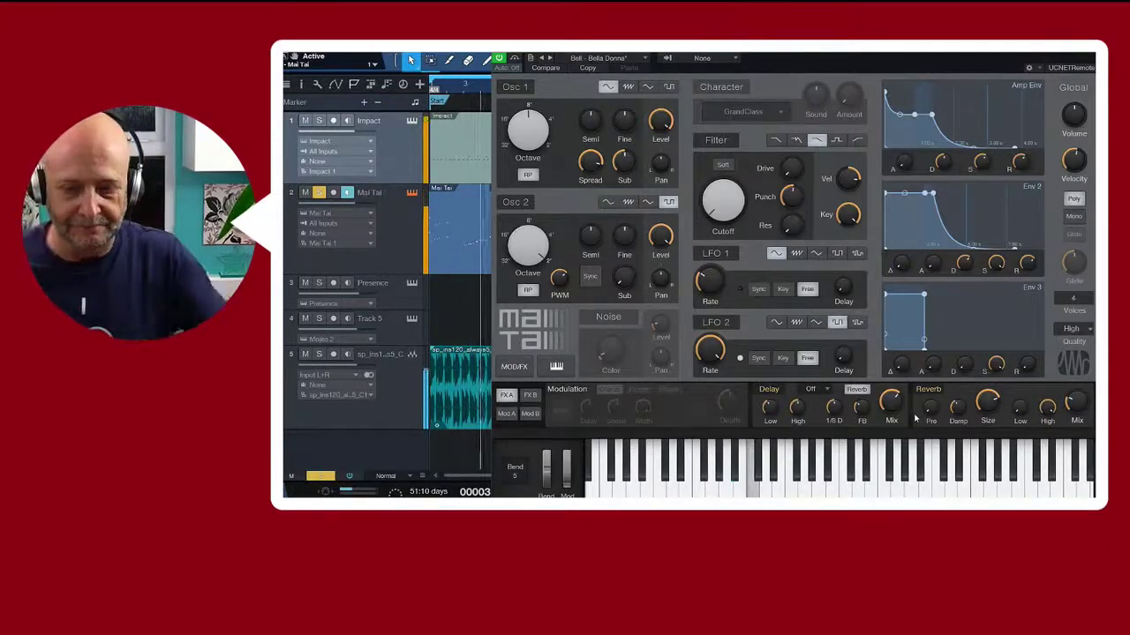
Try the Bell - Dee Ex Seven and Bell - Dumpbell presets and play the song with Dumpbell loaded
click(645, 59)
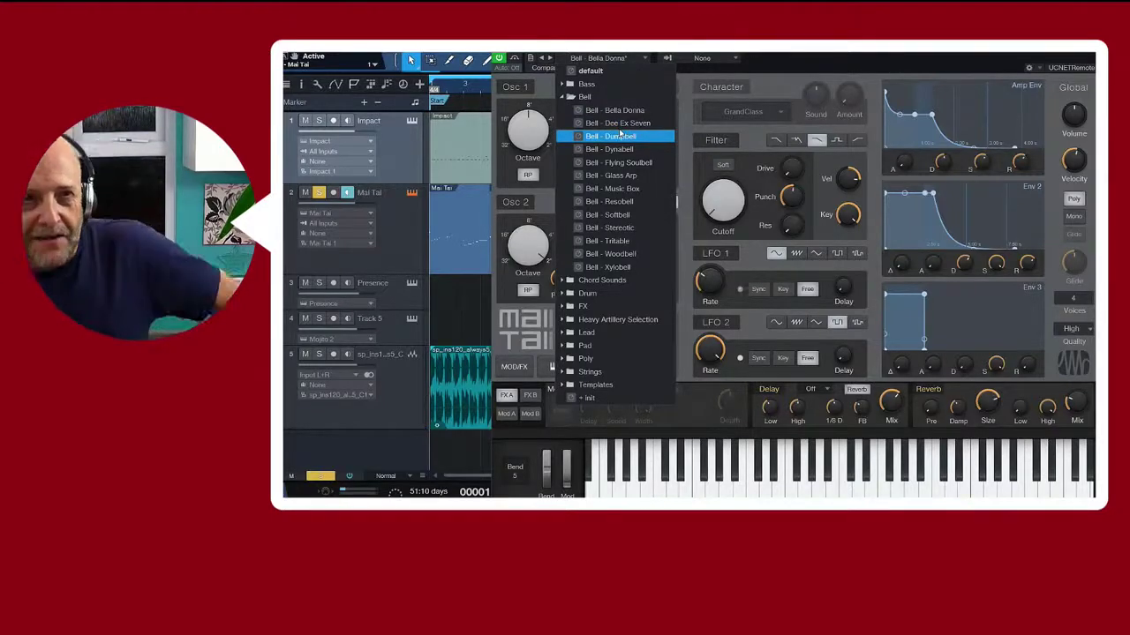
key(Up)
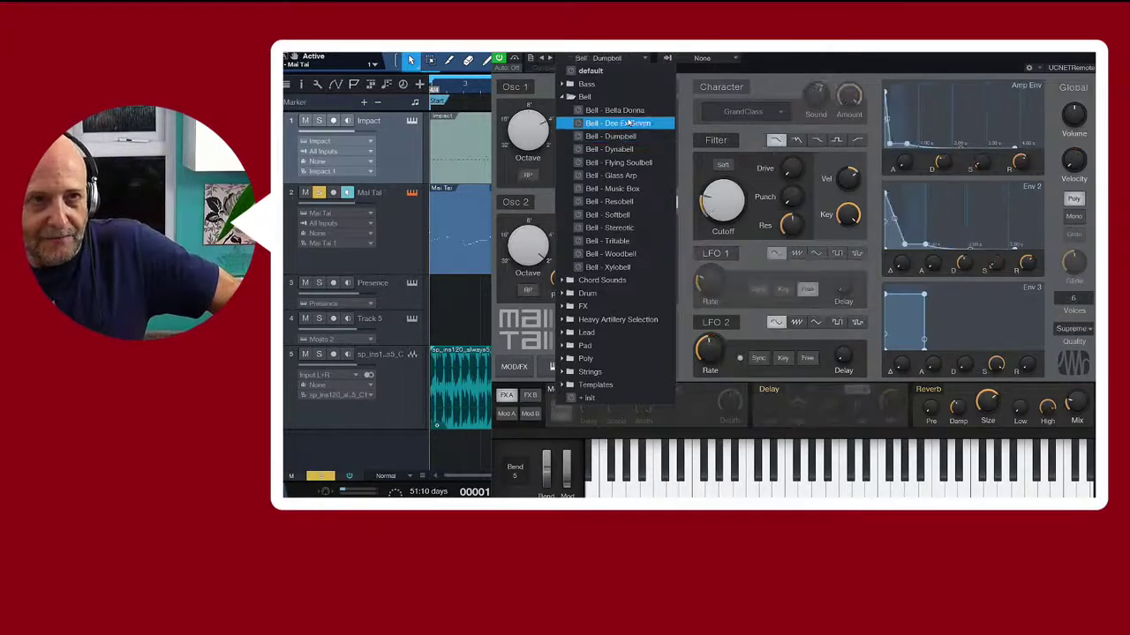
key(Up)
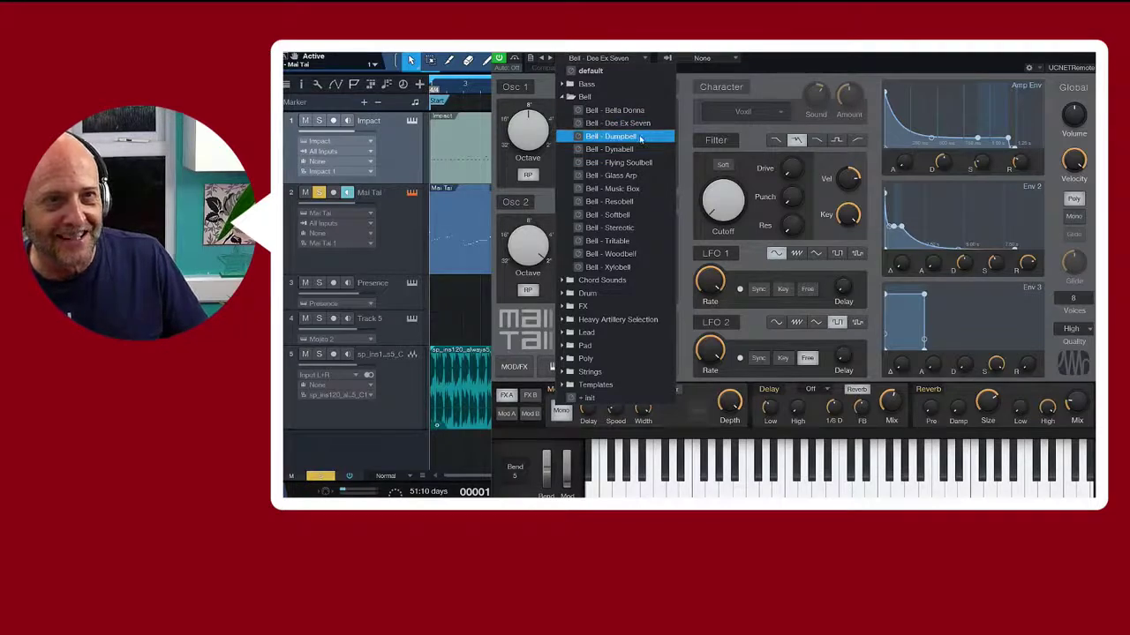
click(639, 137)
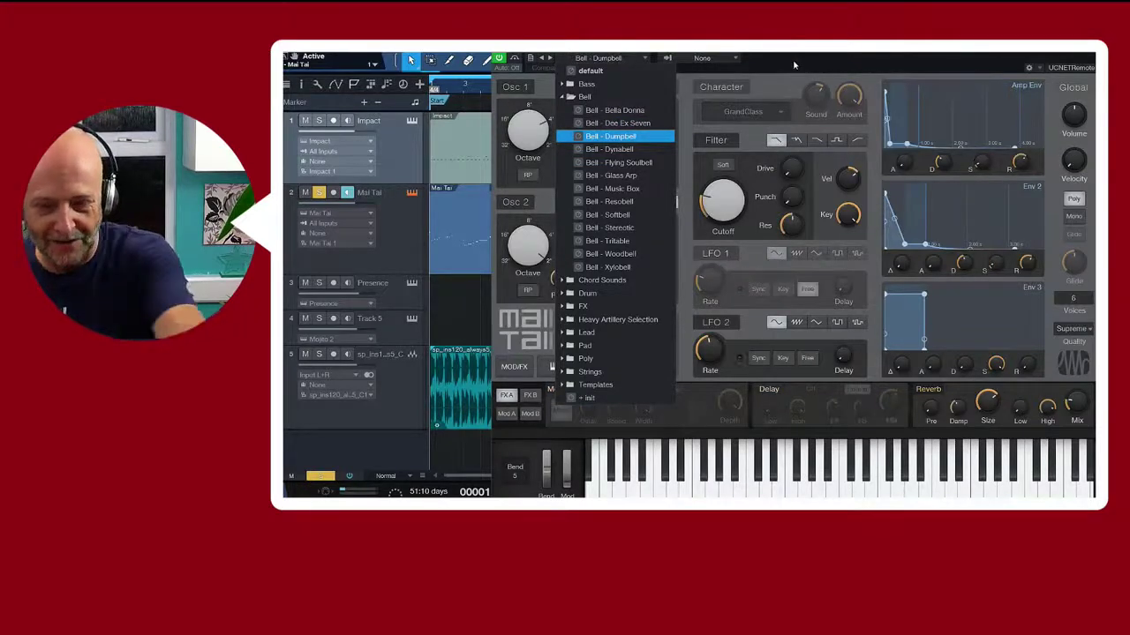
key(space)
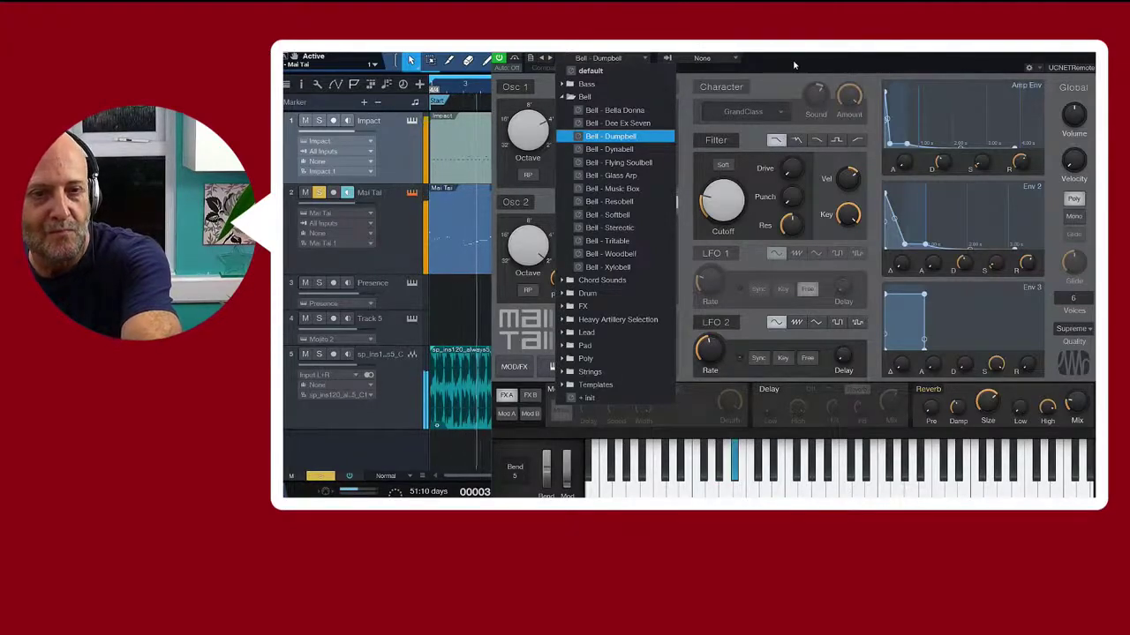
Audition the Dynabell, Flying Soulbell, Glass Arp and Xylobell presets of the Bell category
click(623, 149)
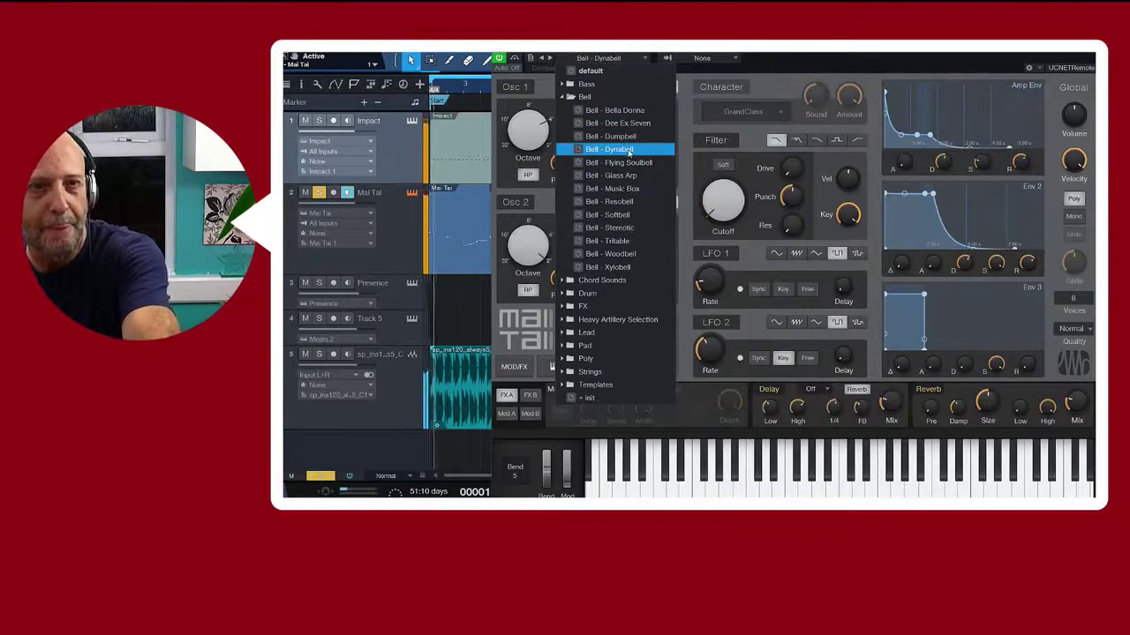
click(625, 162)
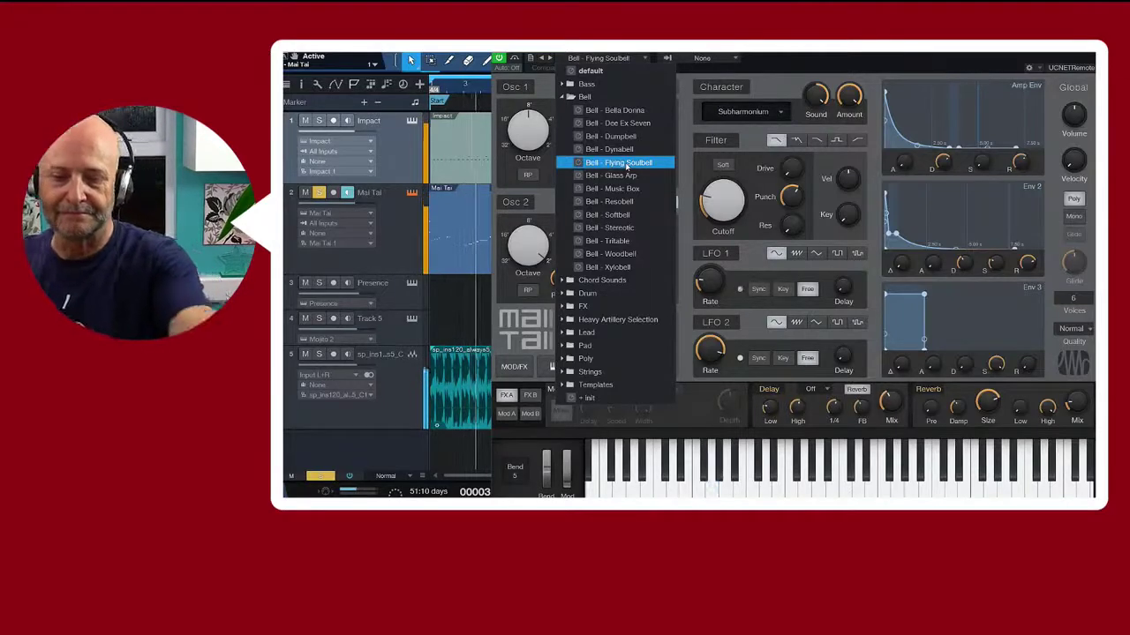
click(621, 177)
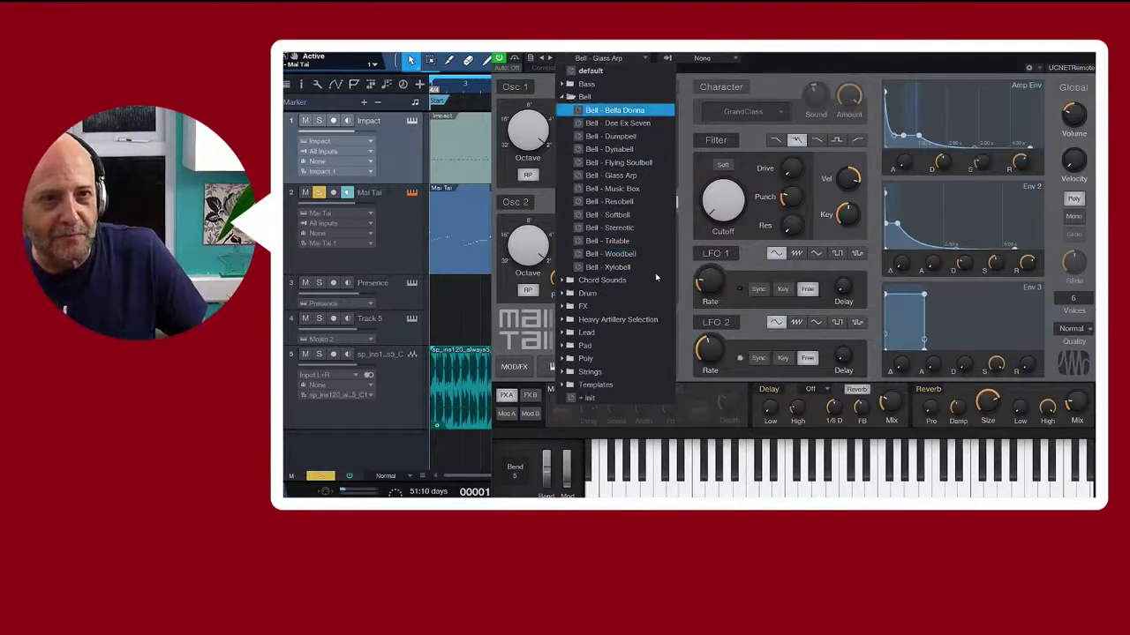
click(619, 268)
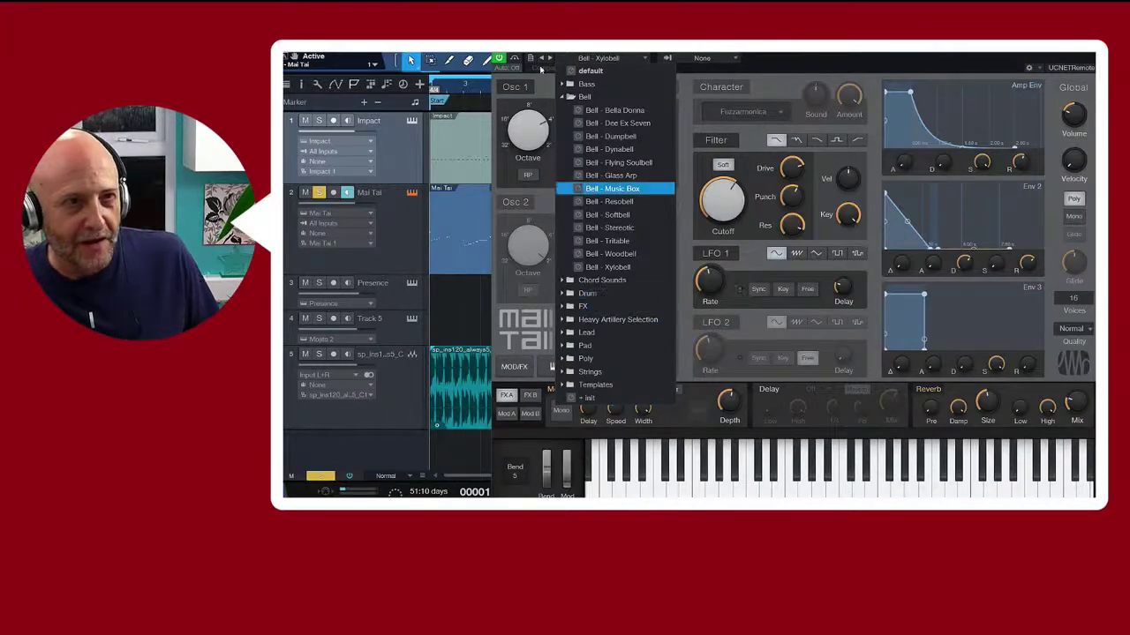
Load the Chord Preview preset from the Chord Sounds category and close the preset list
click(566, 96)
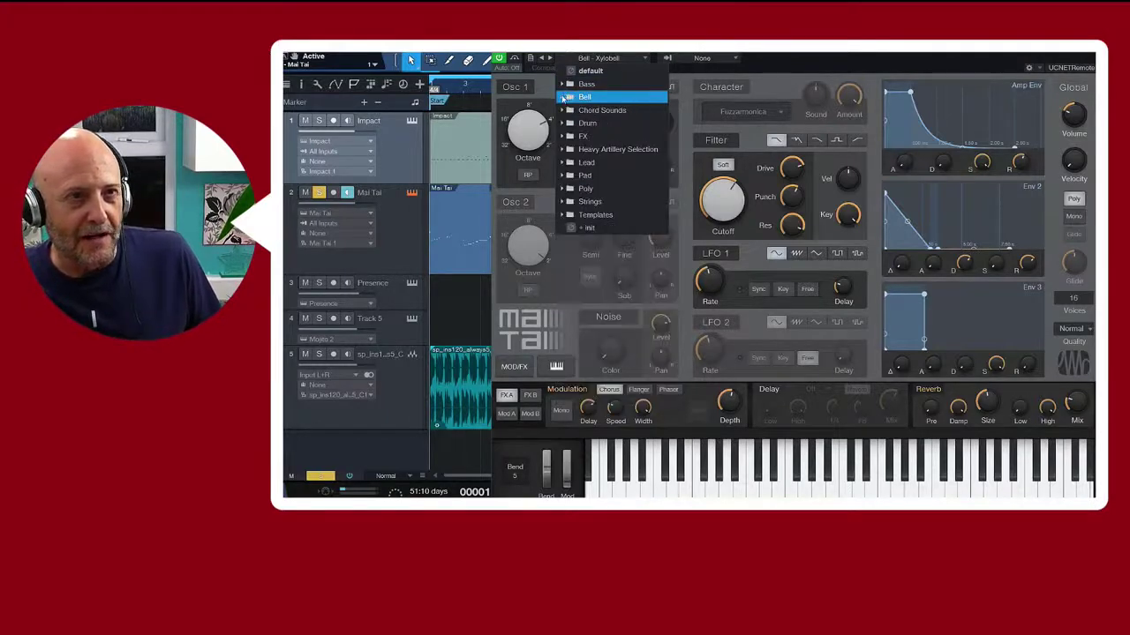
click(567, 111)
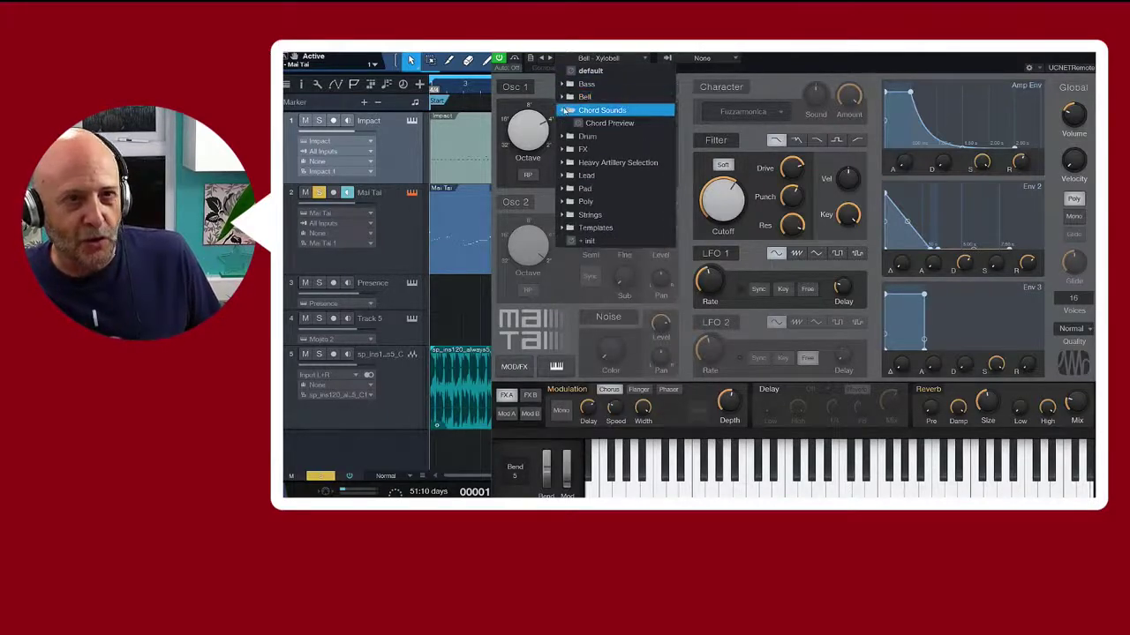
click(617, 124)
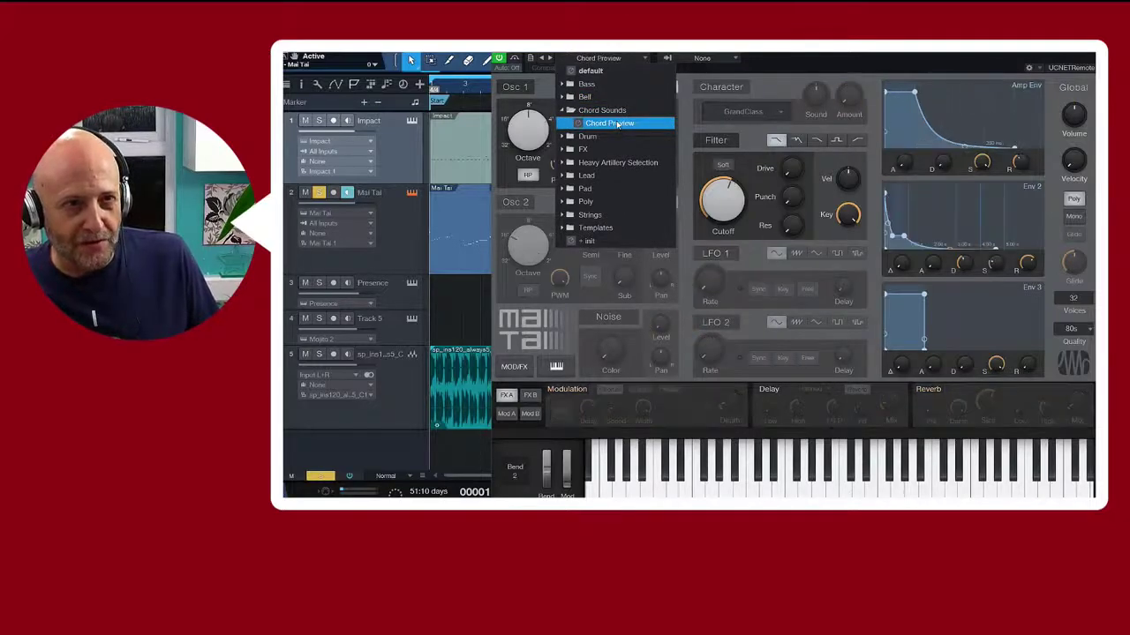
click(840, 68)
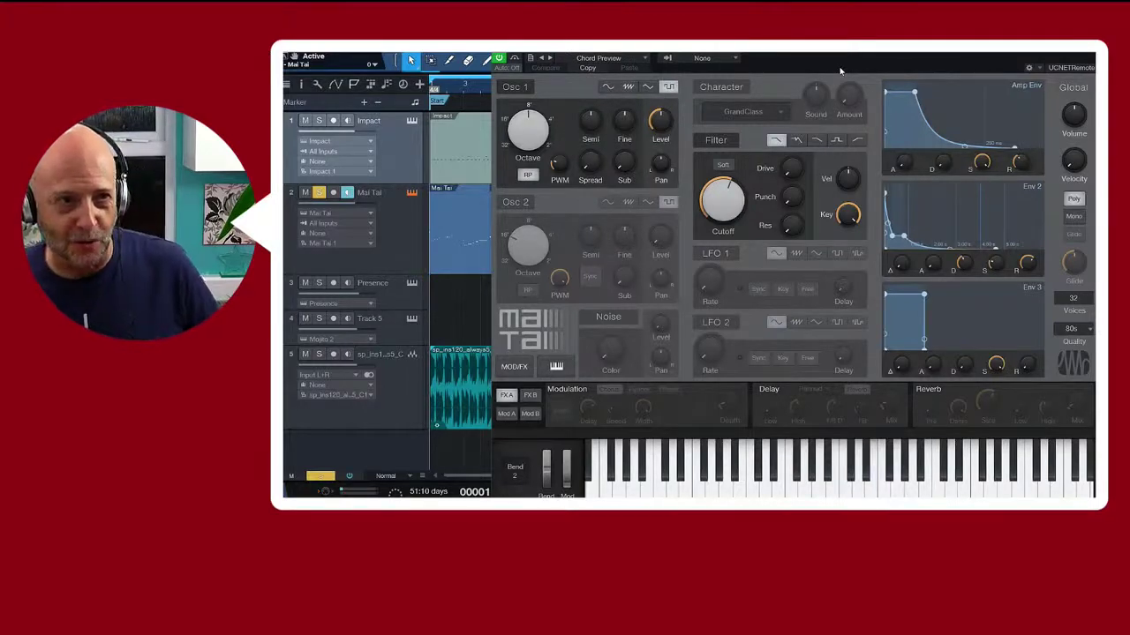
Load the DRUM - BD ATR preset from the synth's Drum category
click(645, 58)
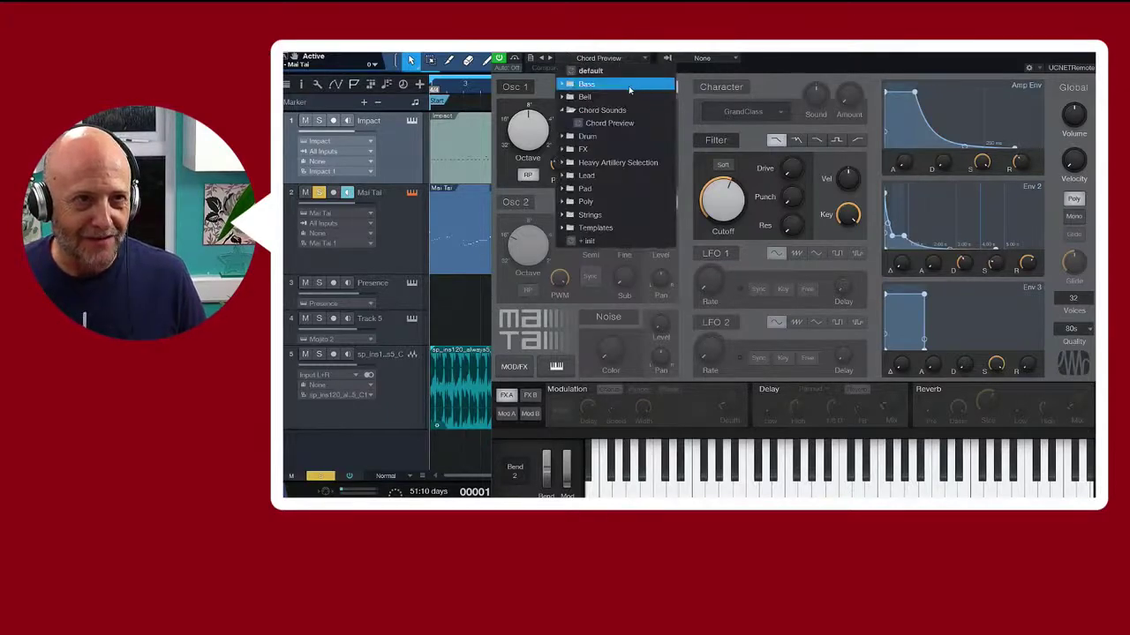
click(566, 111)
click(563, 124)
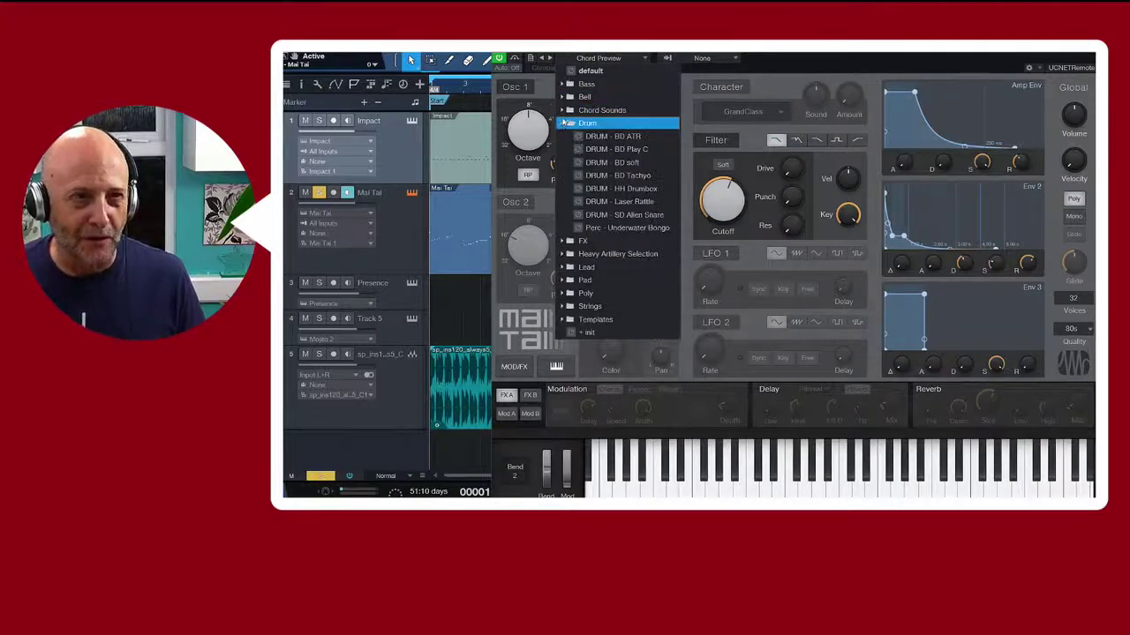
click(599, 138)
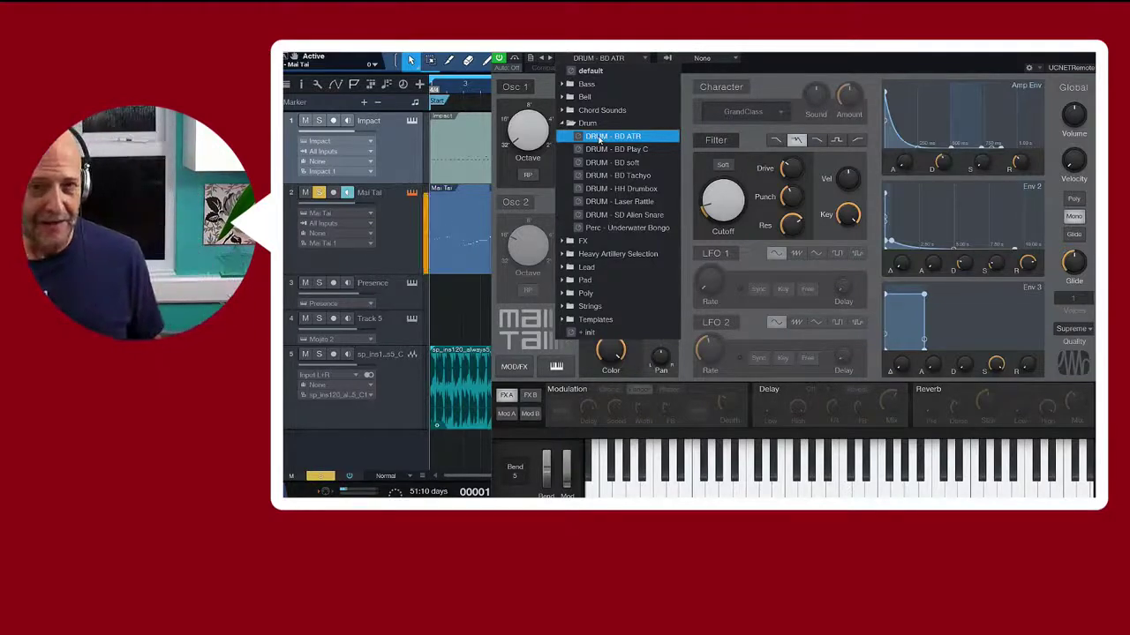
Audition the DRUM - BD Play C, BD soft, BD Tachyo and HH Drumbox presets of the Drum category
click(604, 150)
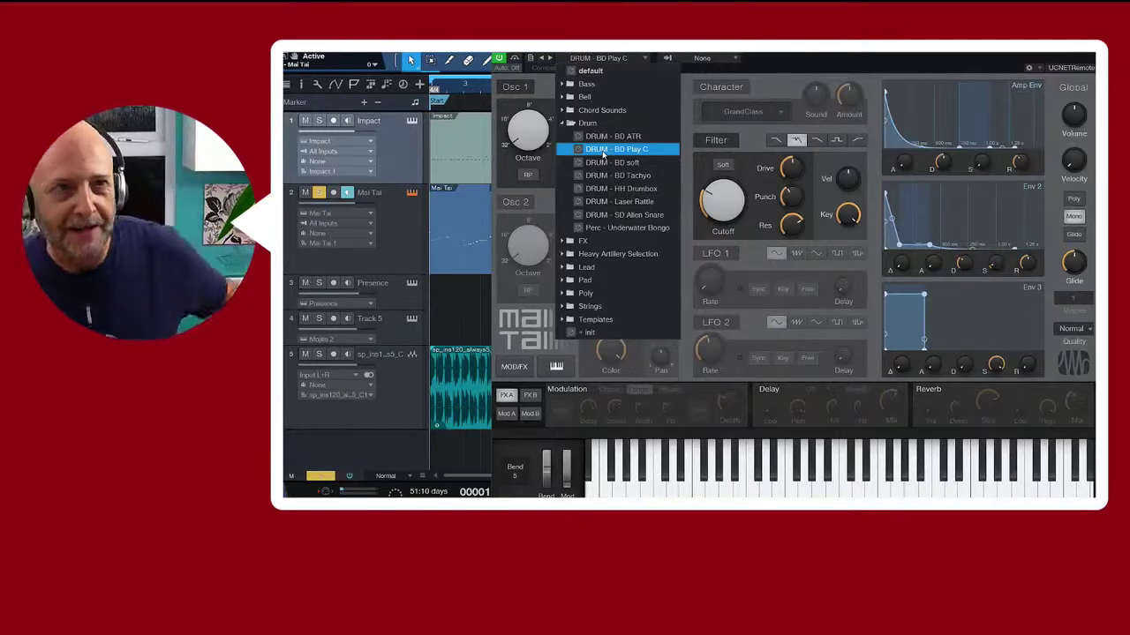
click(607, 162)
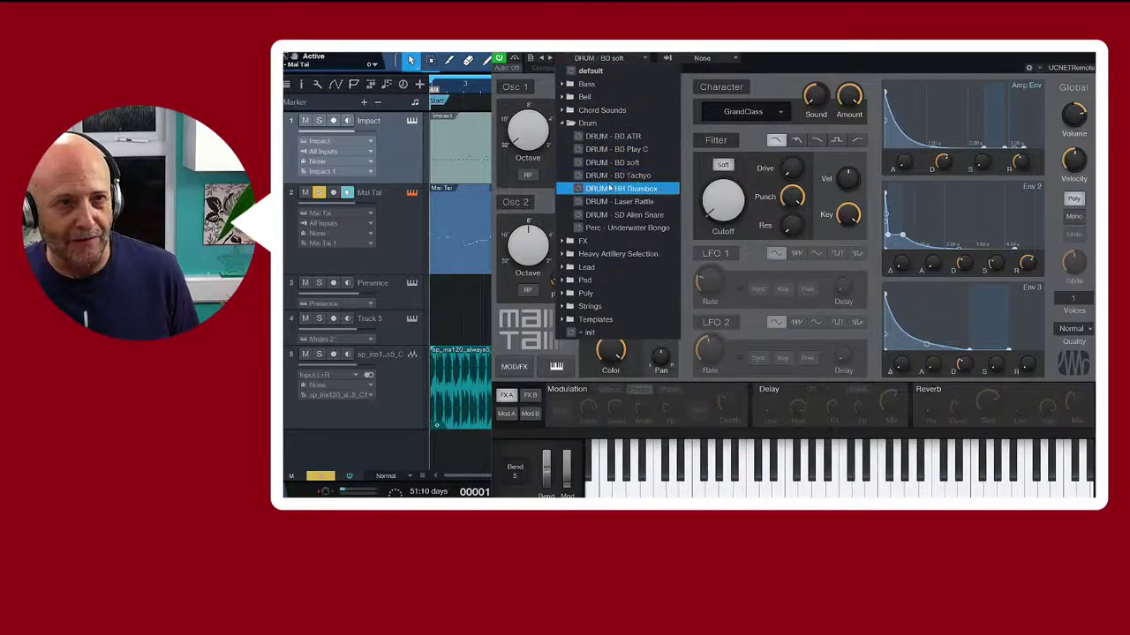
click(606, 177)
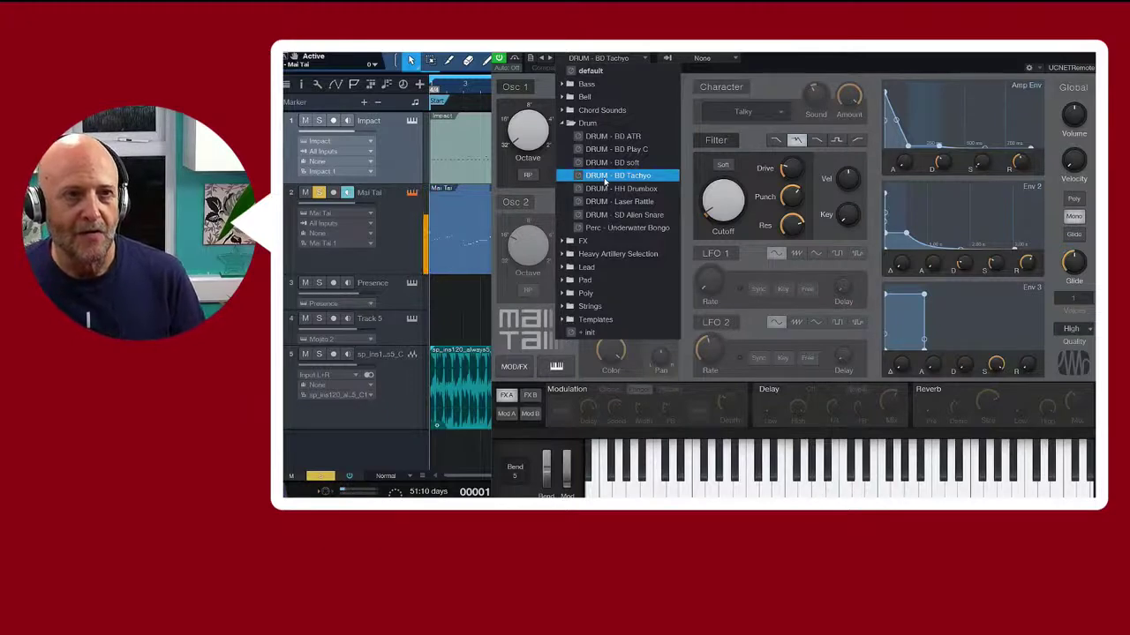
click(609, 189)
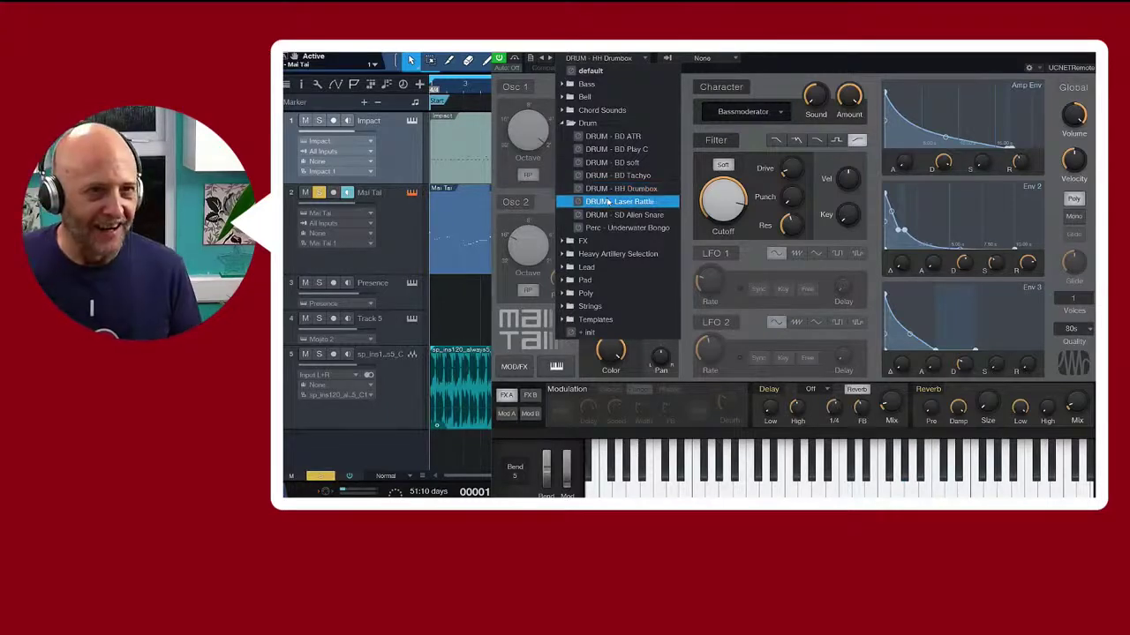
Try the DRUM - Laser Rattle, DRUM - SD Alien Snare and Perc - Underwater Bongo presets
click(624, 202)
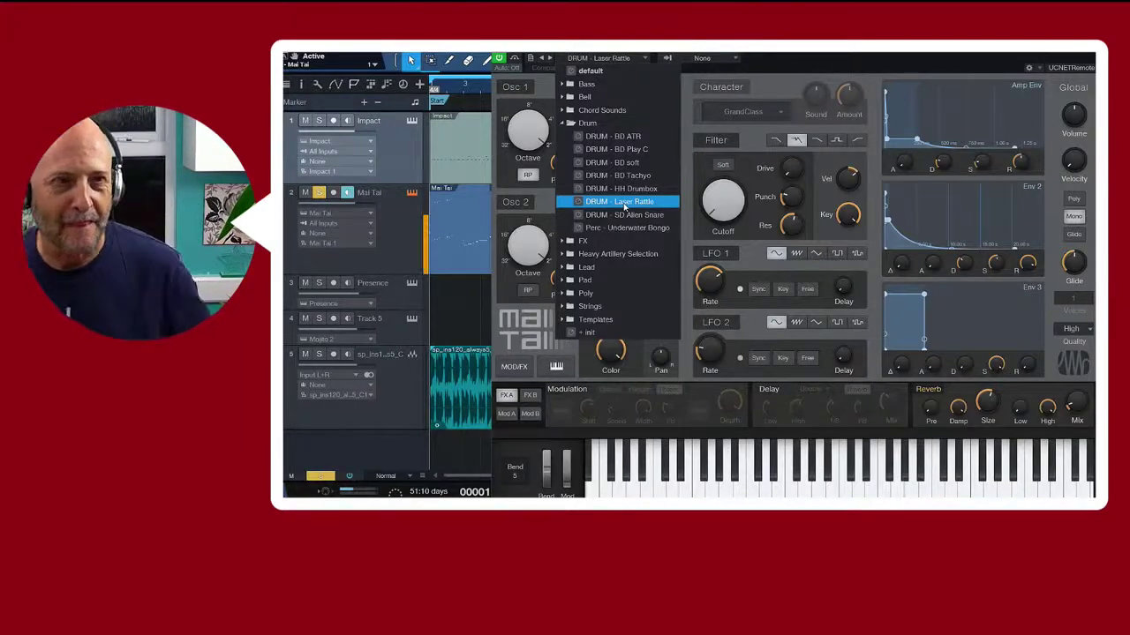
click(629, 215)
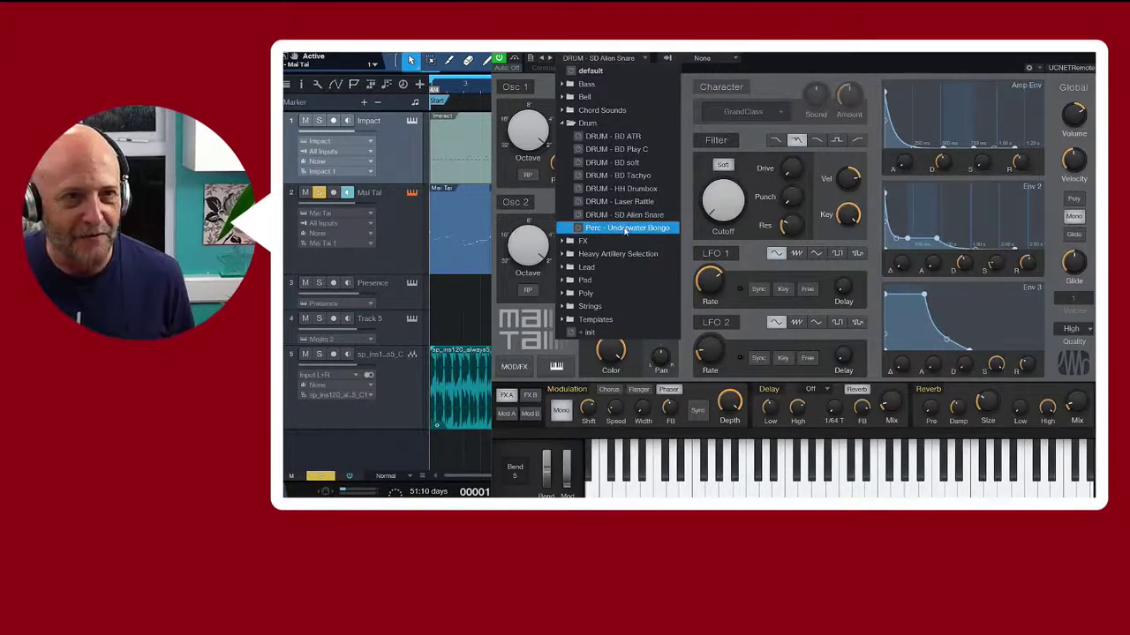
click(626, 228)
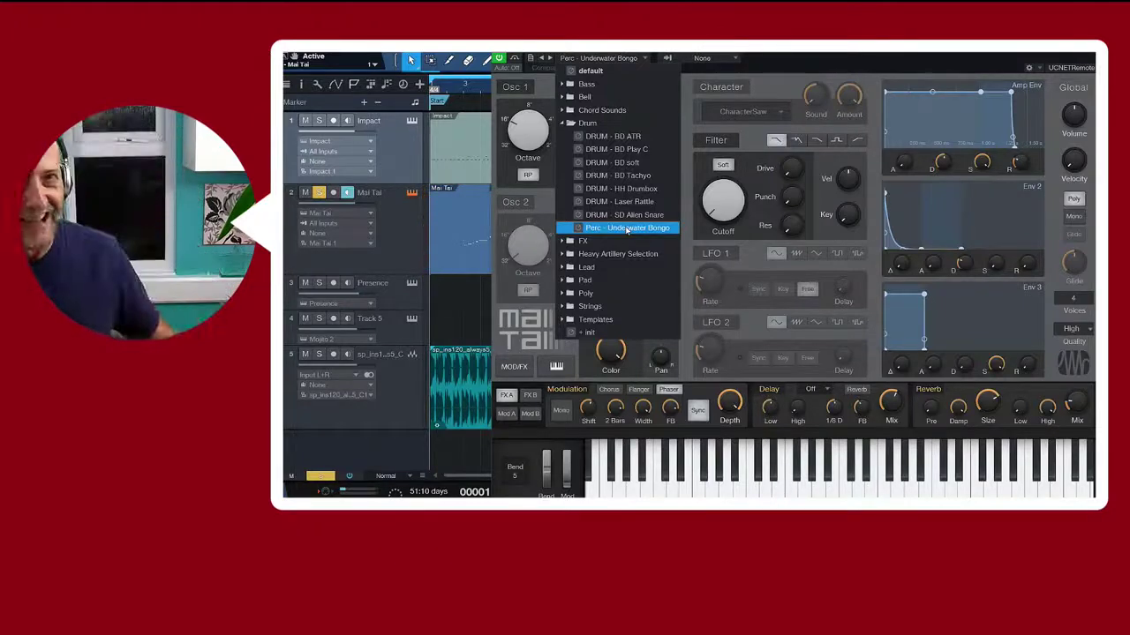
Switch from the Drum category to Heavy Artillery Selection and audition its 8Bit Funk, Air Bass, Banshee Breath and Bass Alarm presets
click(561, 124)
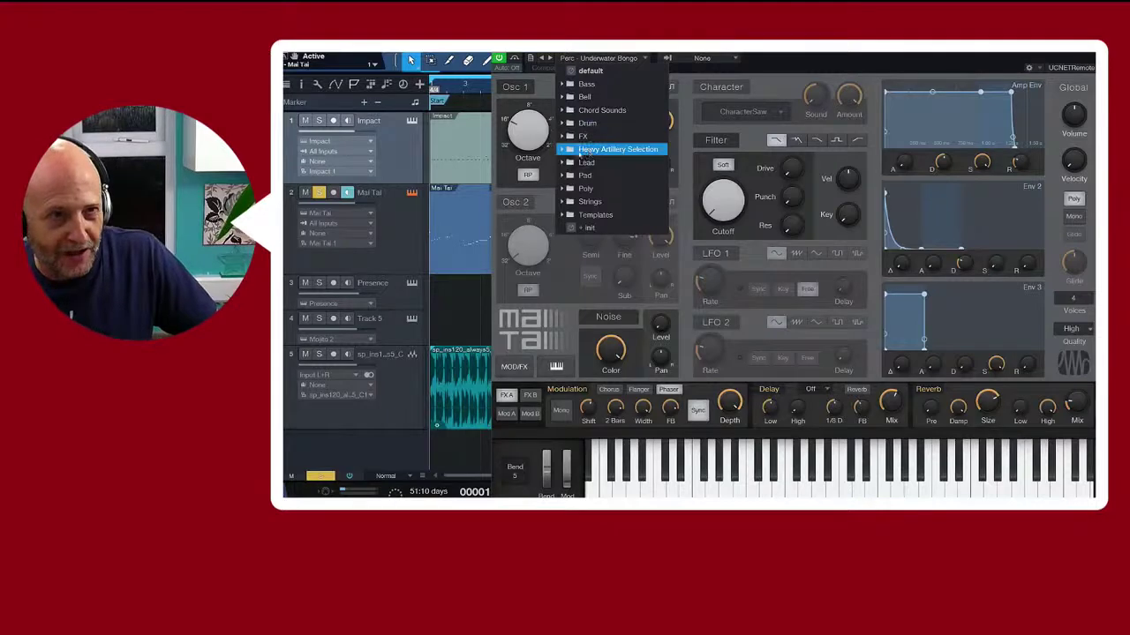
click(585, 152)
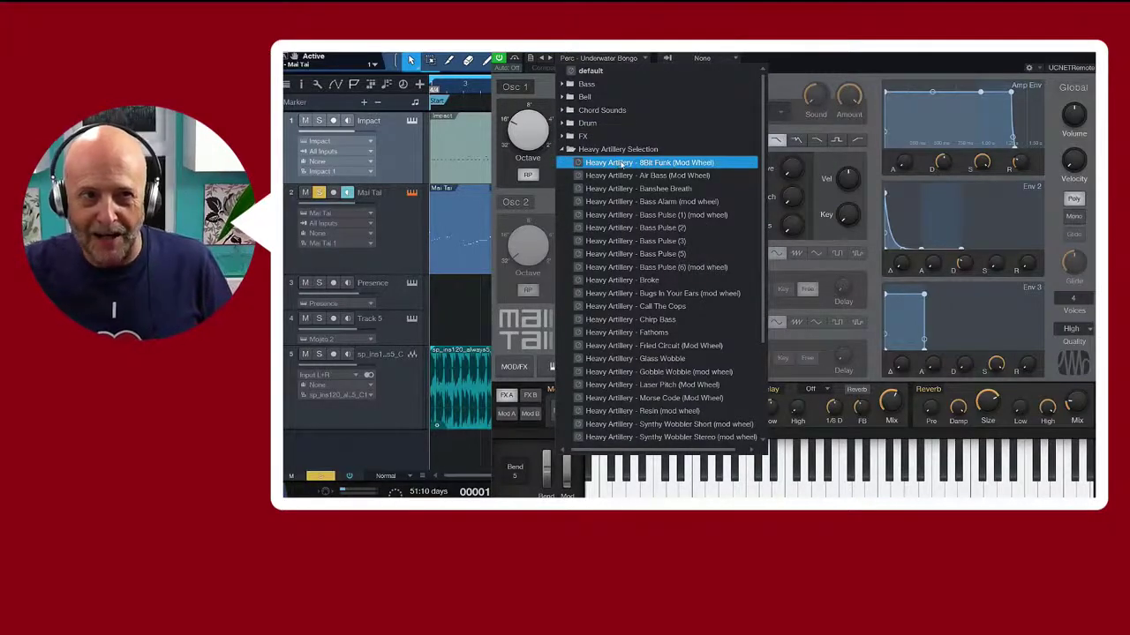
click(622, 163)
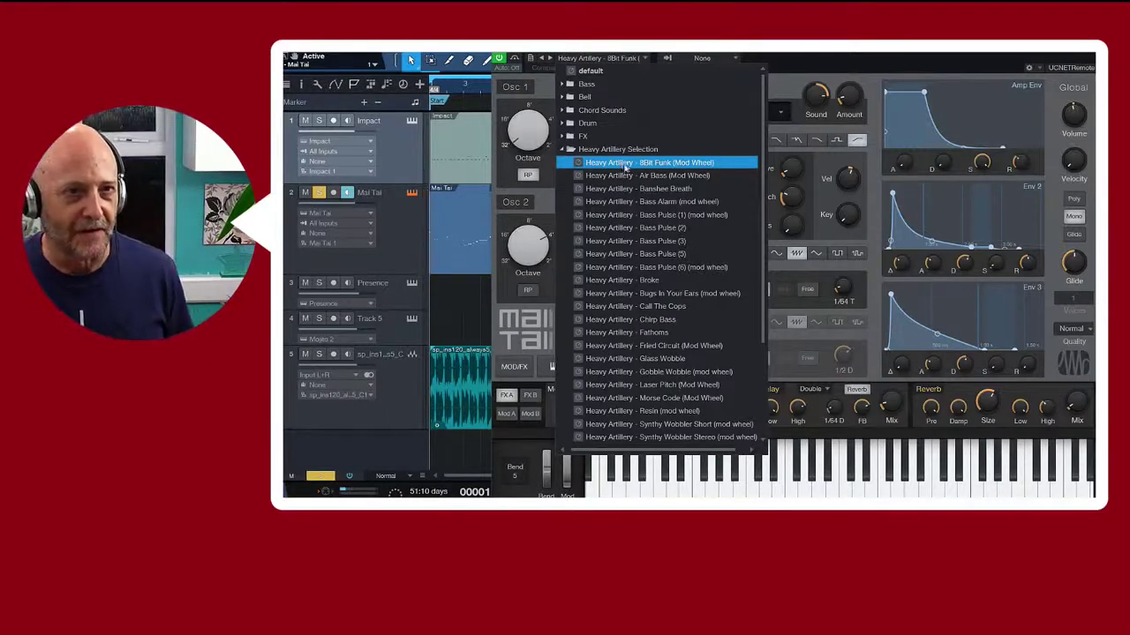
click(625, 174)
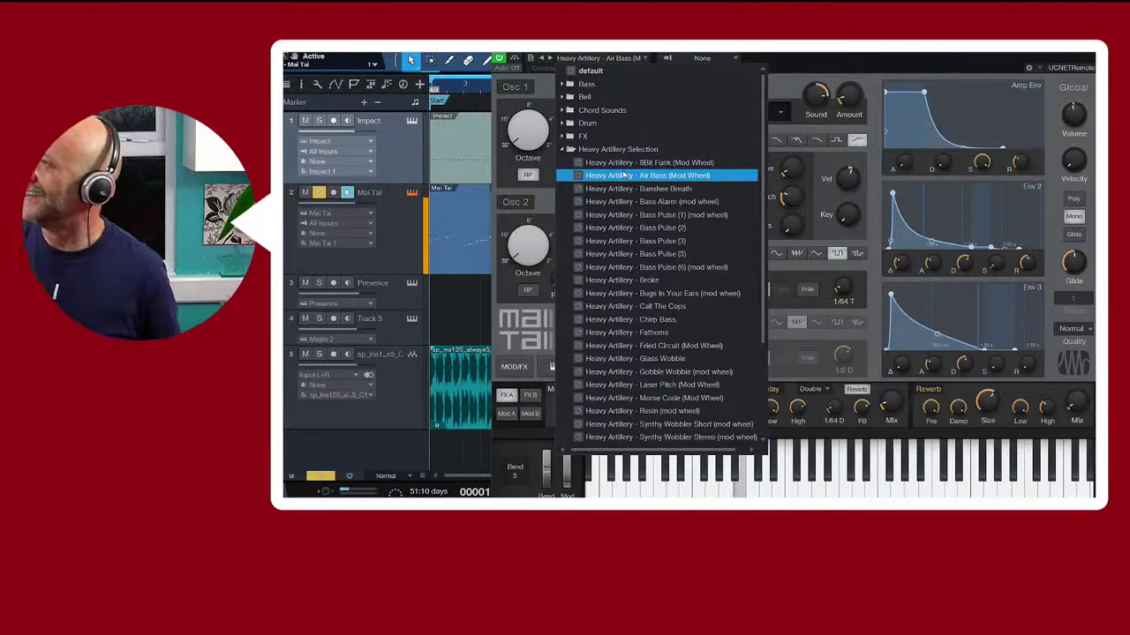
click(630, 189)
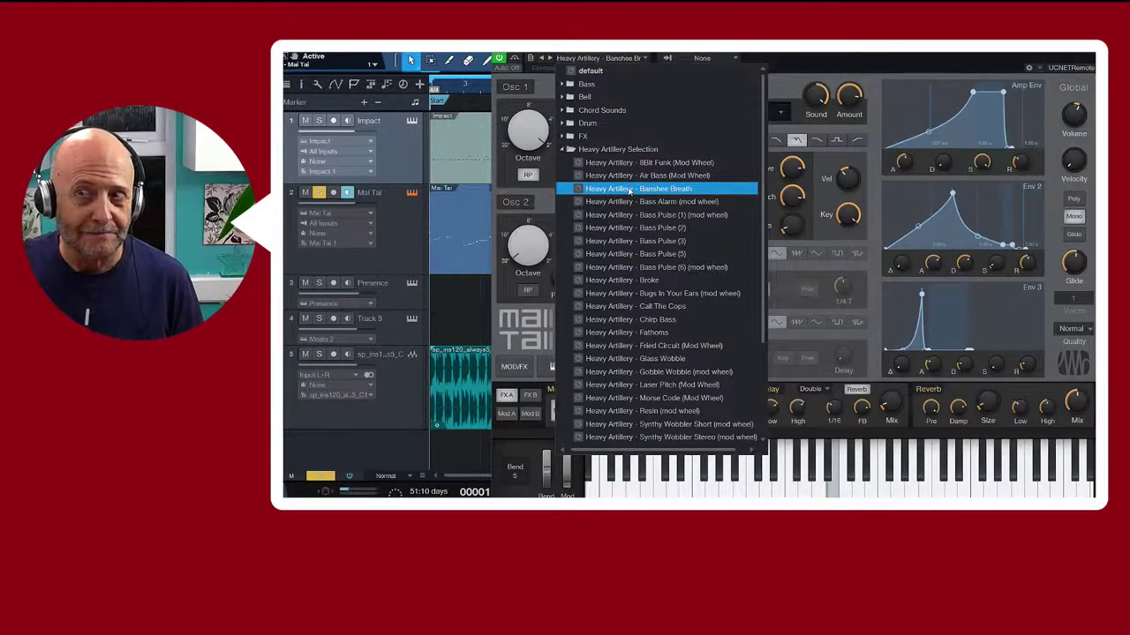
click(629, 201)
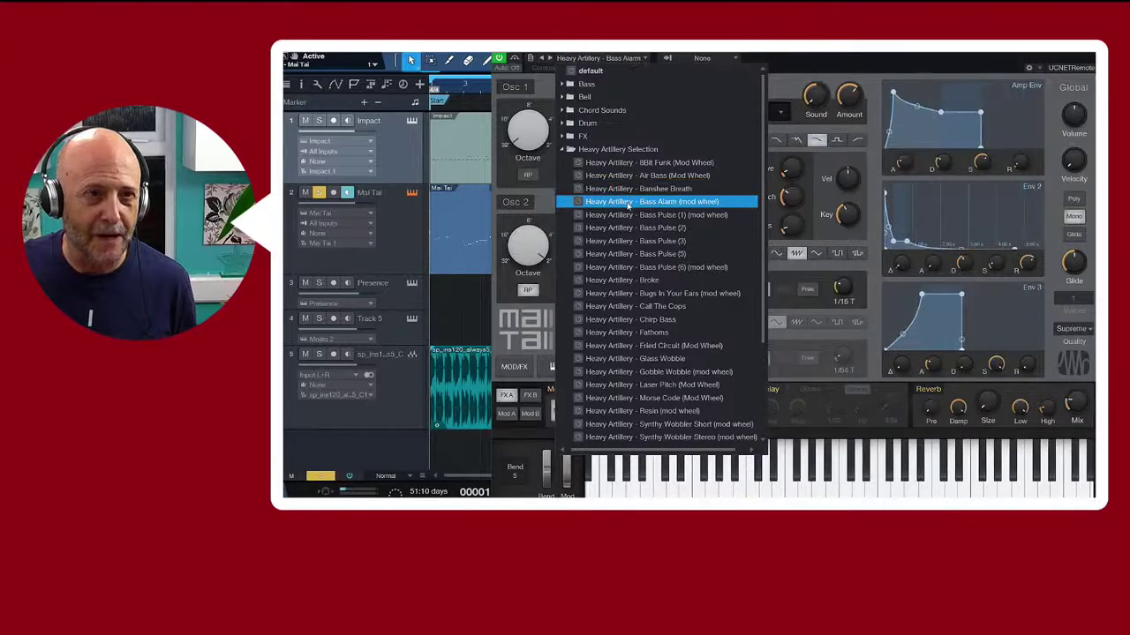
Audition the Heavy Artillery presets Bass Pulse (1), Bass Pulse (2), Bass Pulse (3) and Bass Pulse (5)
click(614, 215)
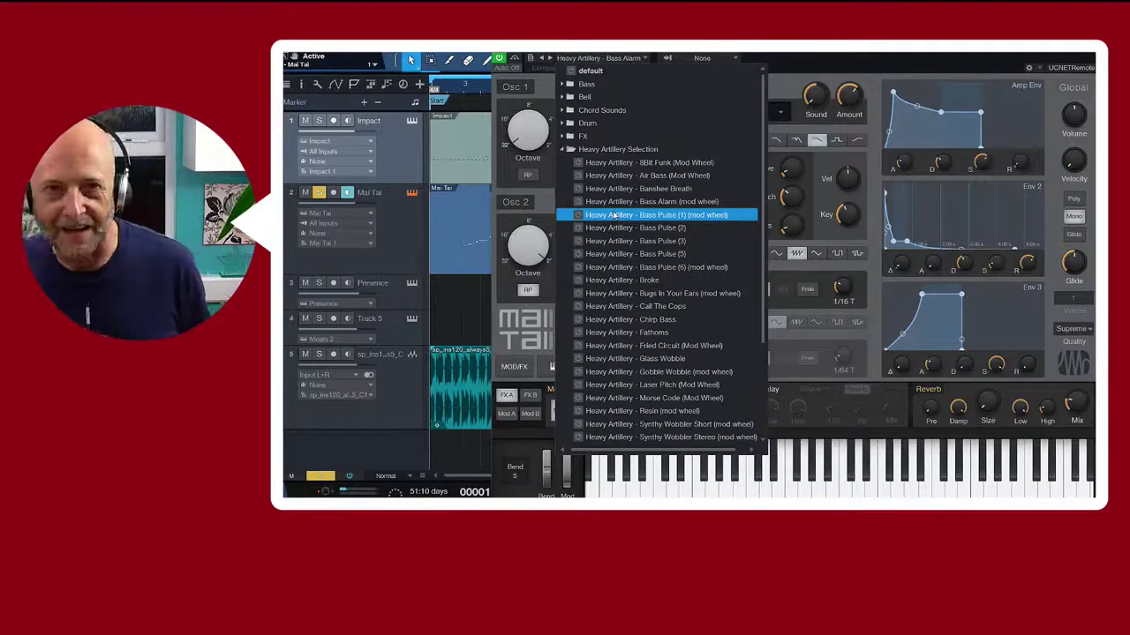
click(589, 166)
click(631, 214)
click(623, 201)
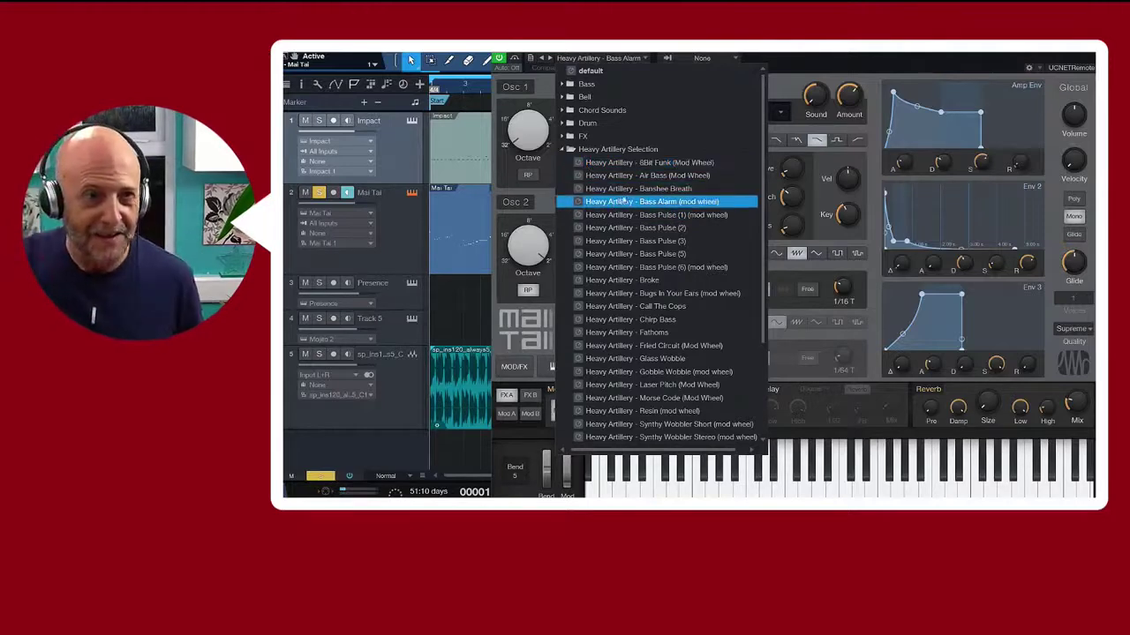
key(Down)
key(Down)
key(Up)
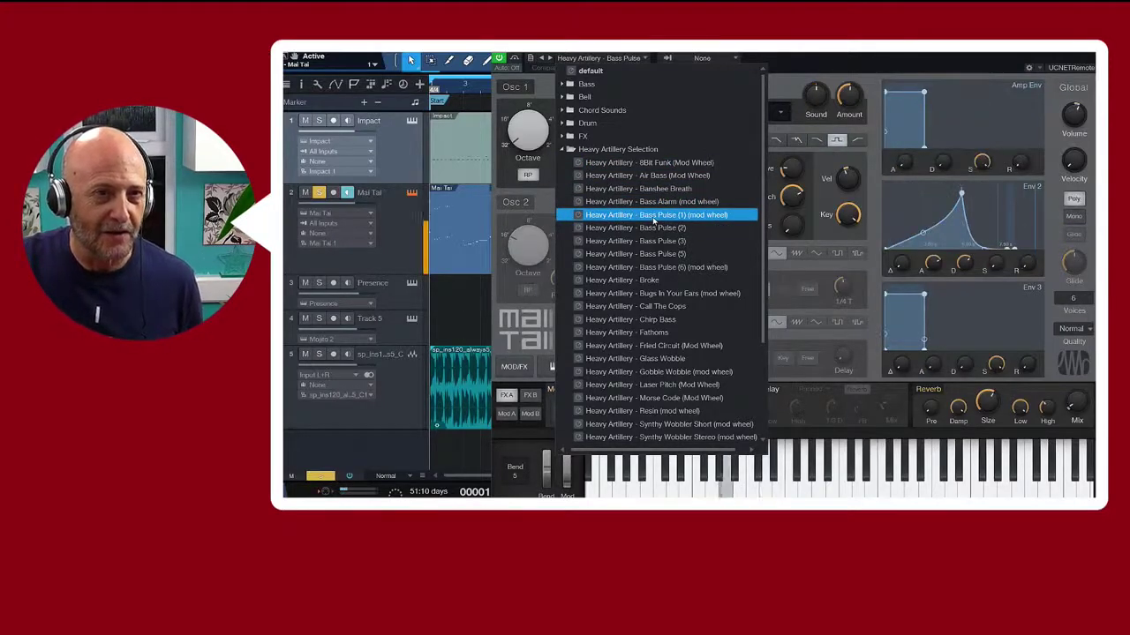
click(651, 229)
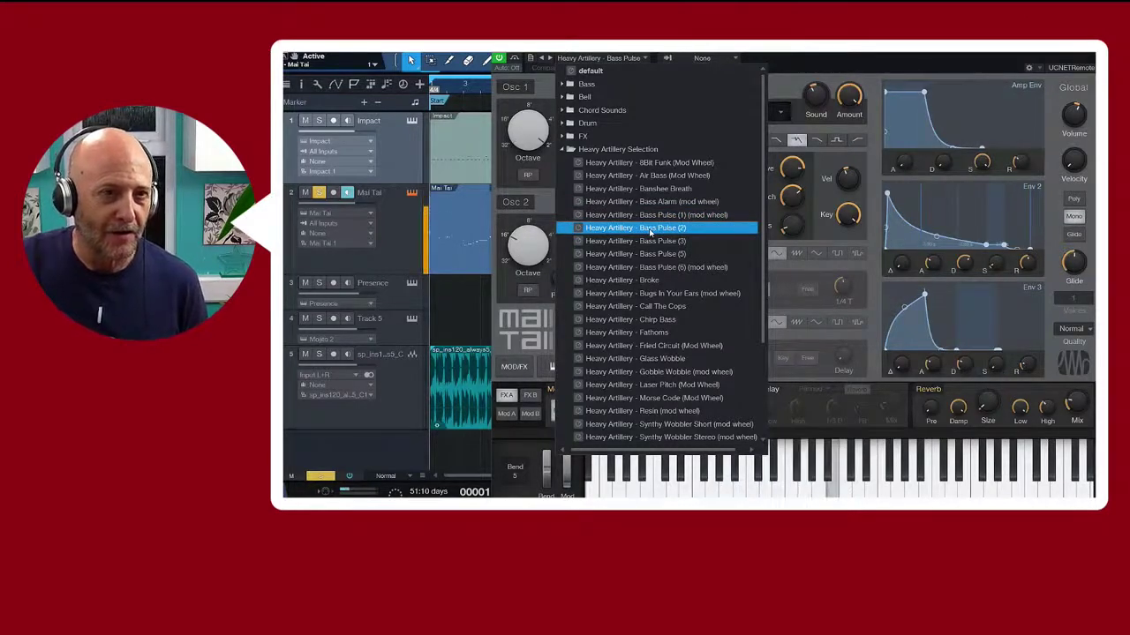
click(644, 240)
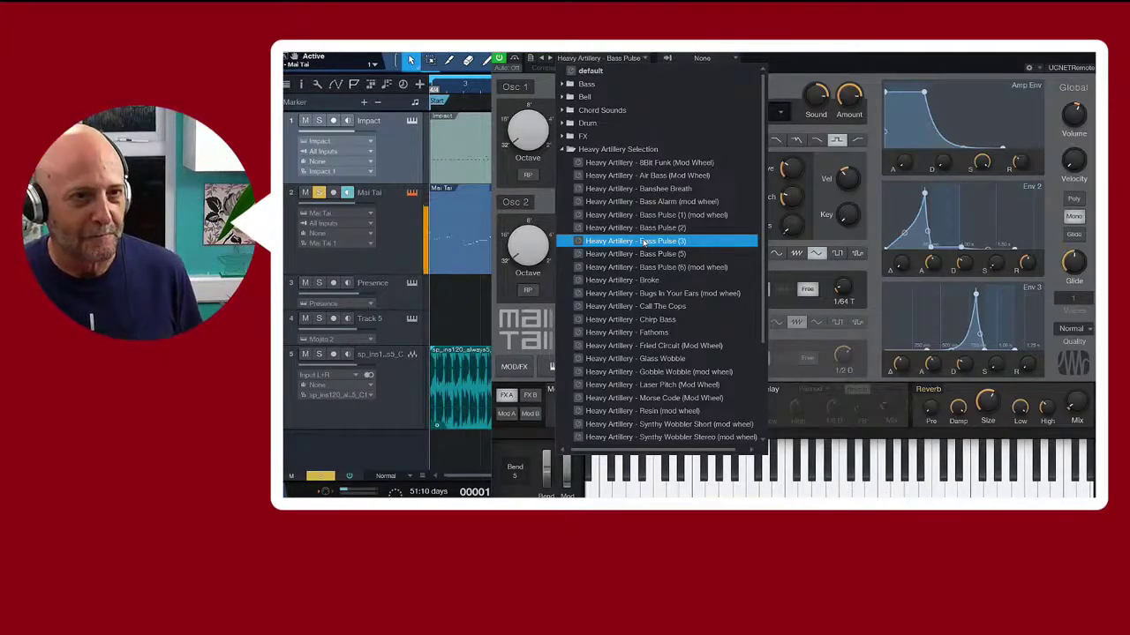
click(644, 254)
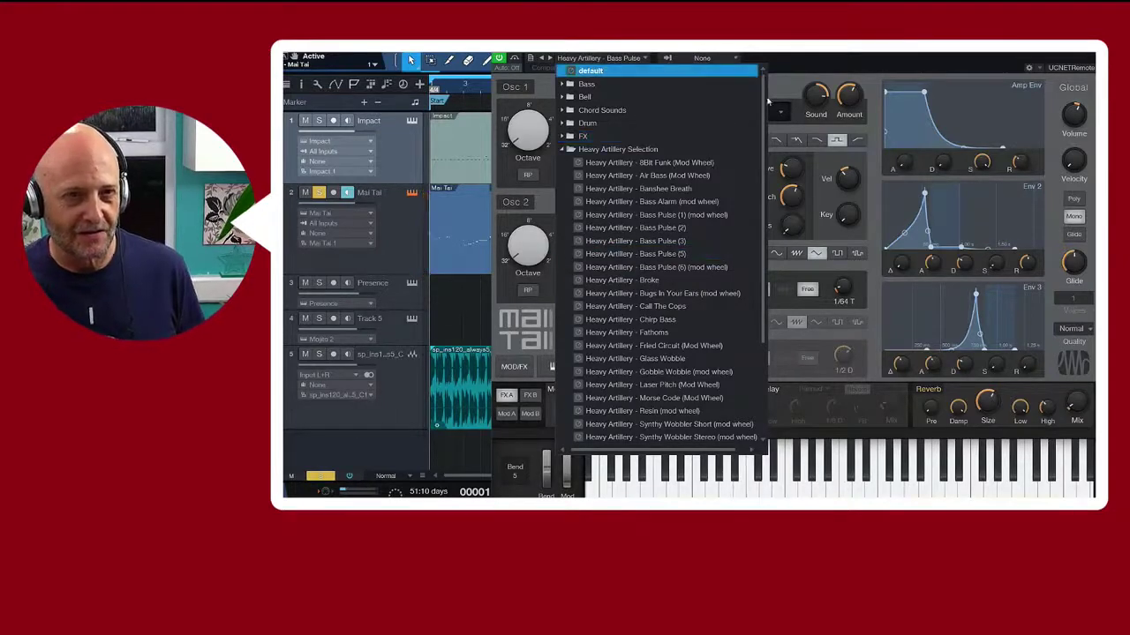
Audition the Broke, Bugs In Your Ears, Call The Cops, Chirp Bass and Fathoms presets of Heavy Artillery Selection
click(637, 288)
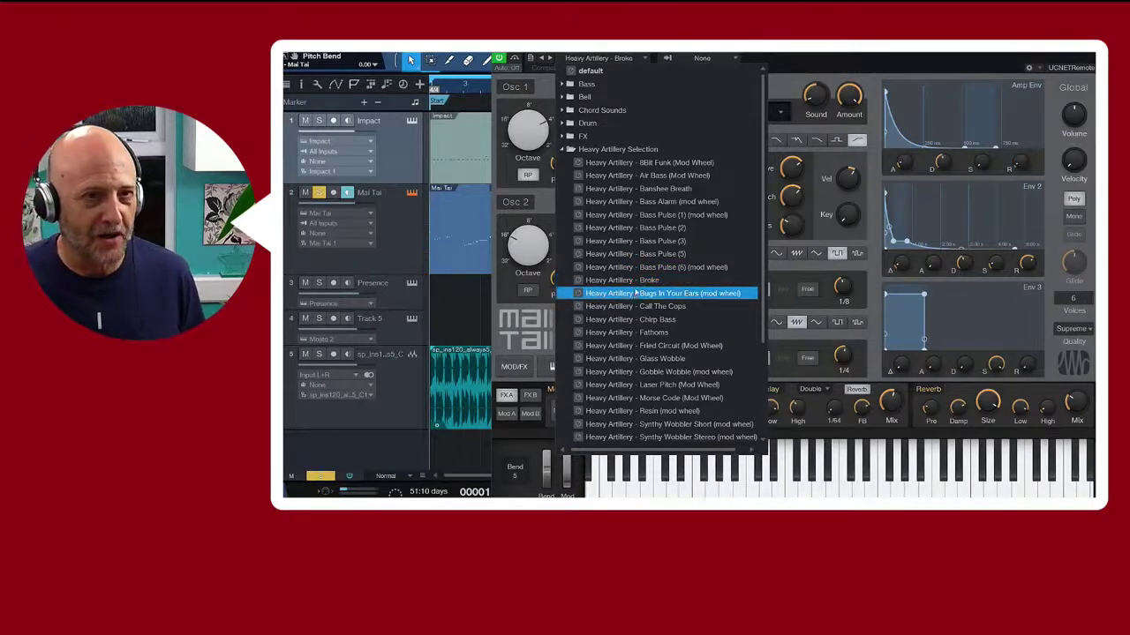
click(635, 293)
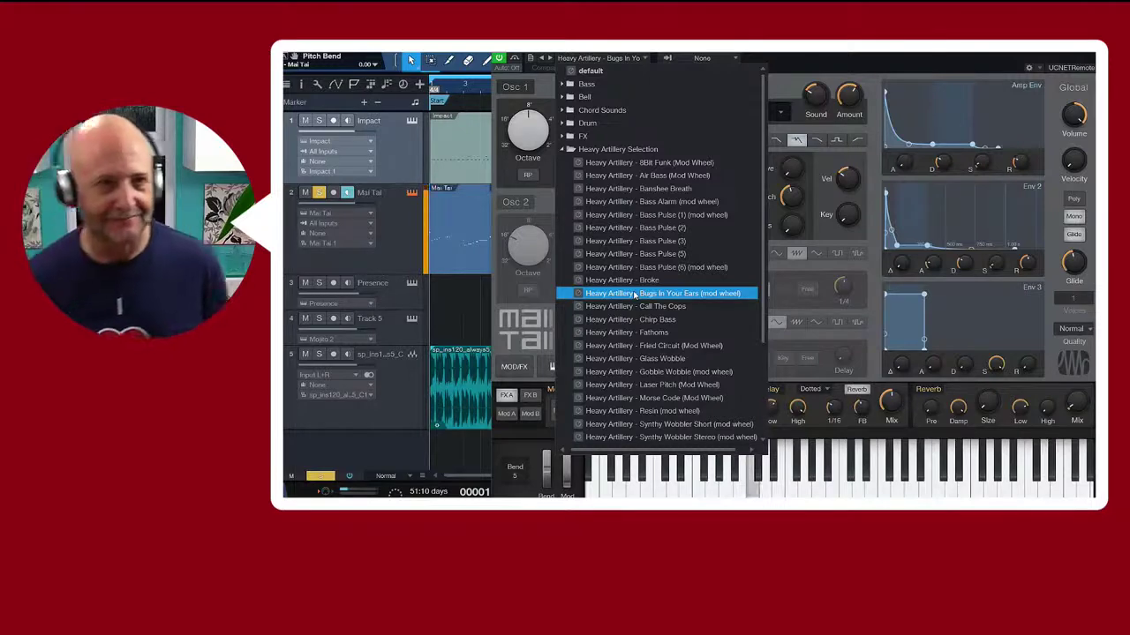
click(639, 307)
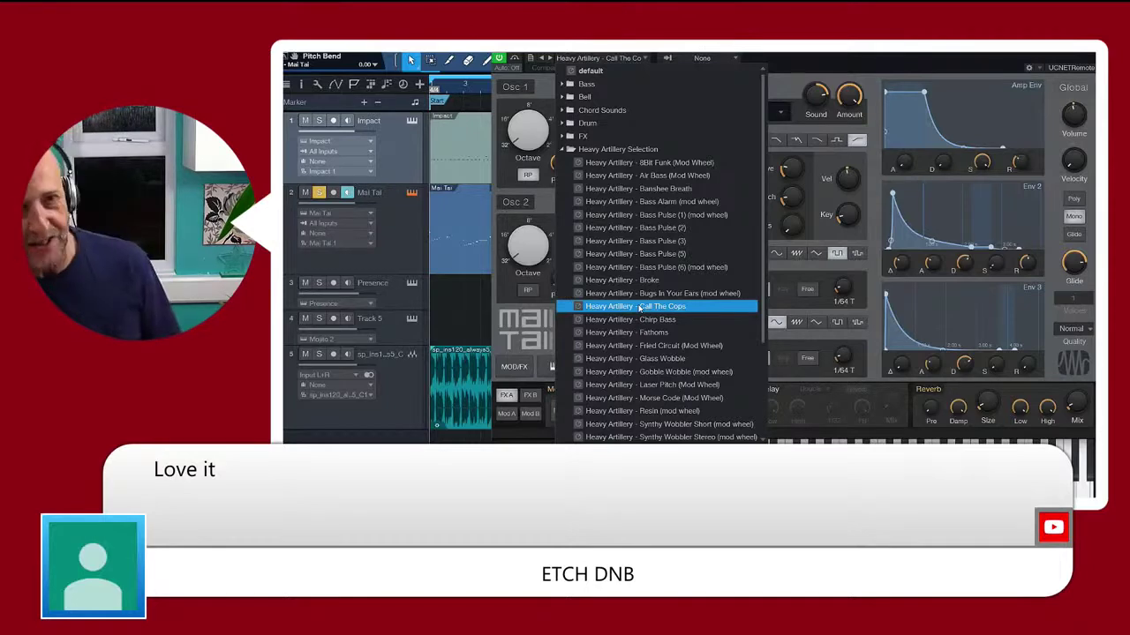
click(615, 321)
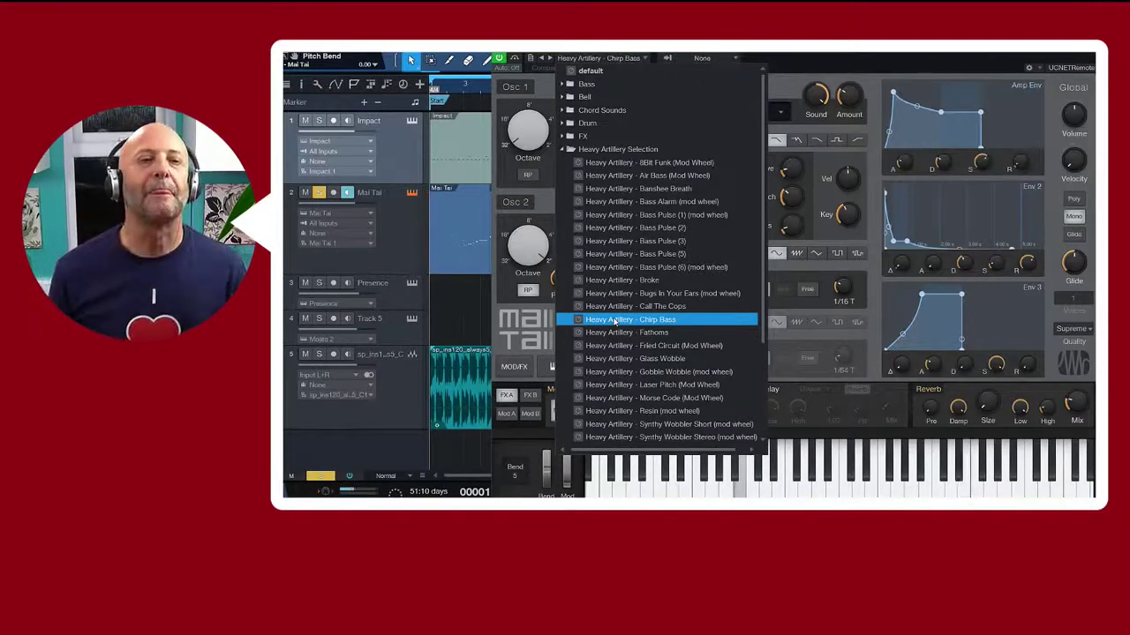
click(628, 333)
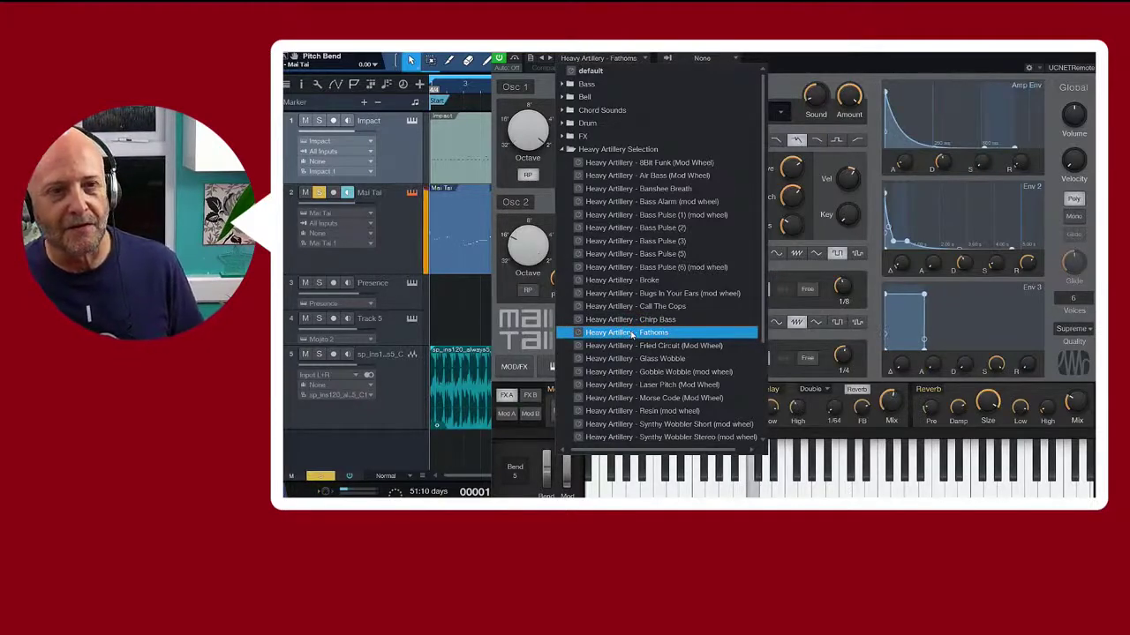
Audition the Fried Circuit, Glass Wobble, Gobble Wobble, Laser Pitch and Morse Code presets of Heavy Artillery Selection
click(635, 346)
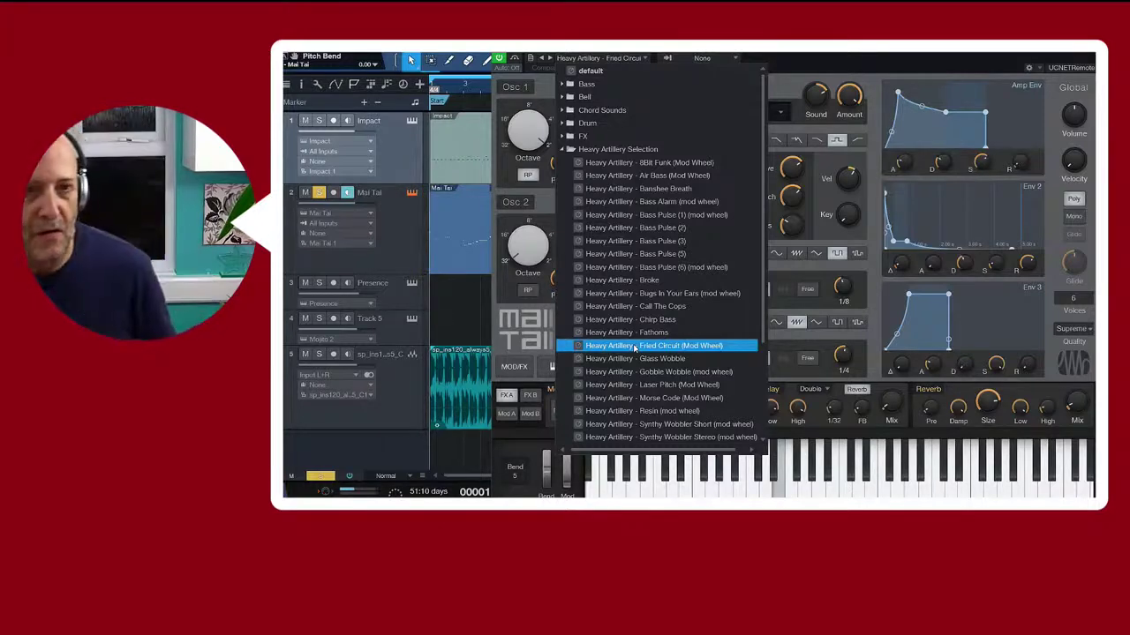
click(645, 358)
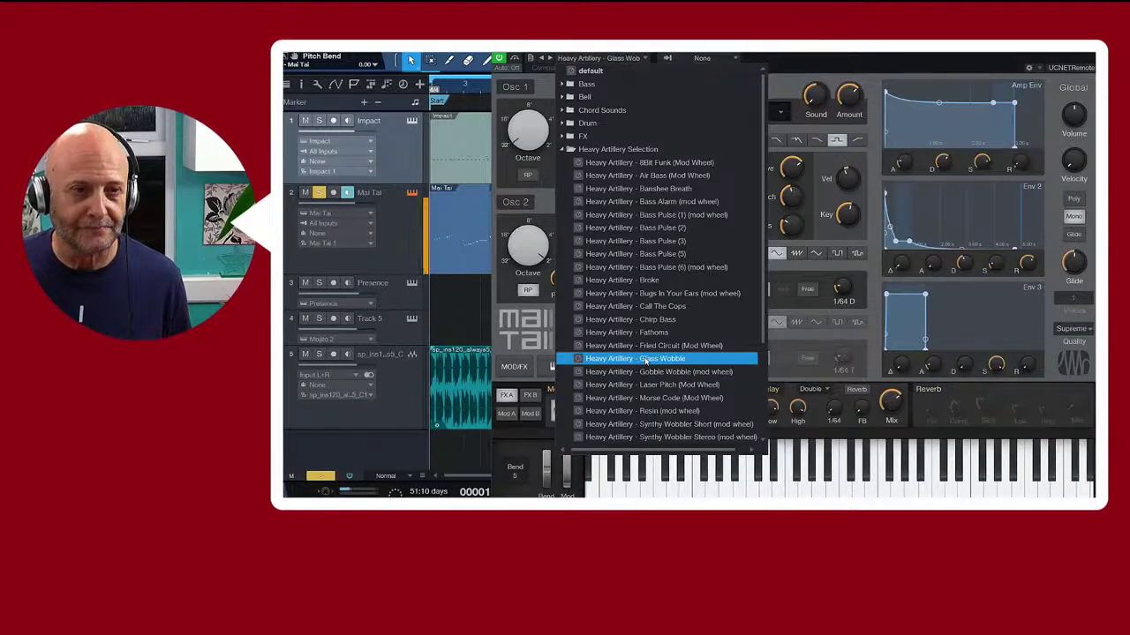
click(641, 372)
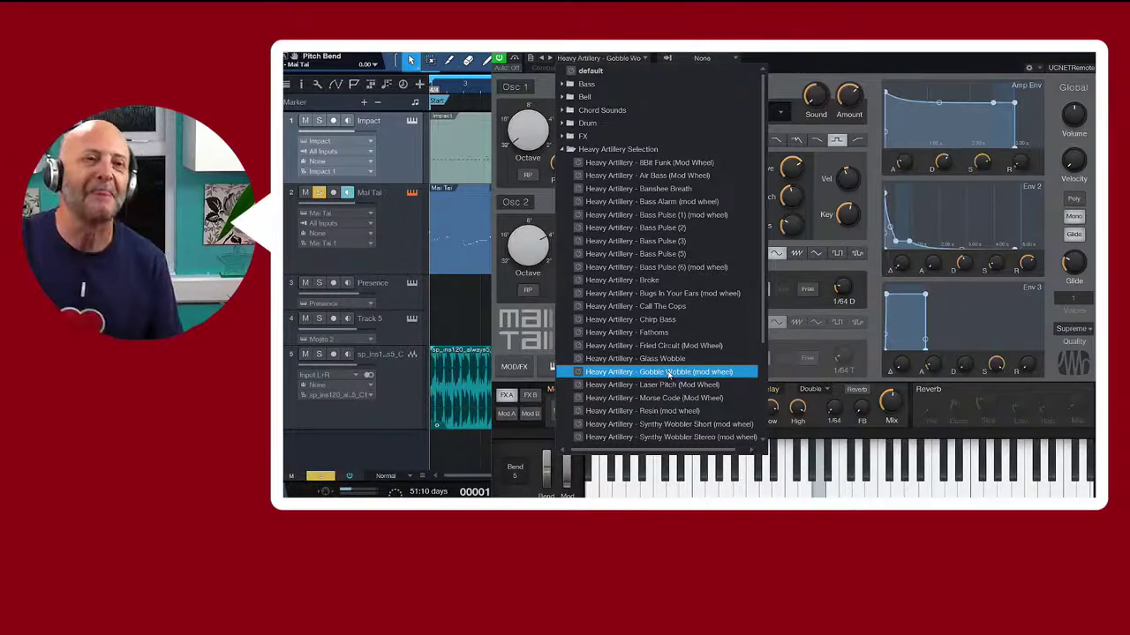
click(668, 386)
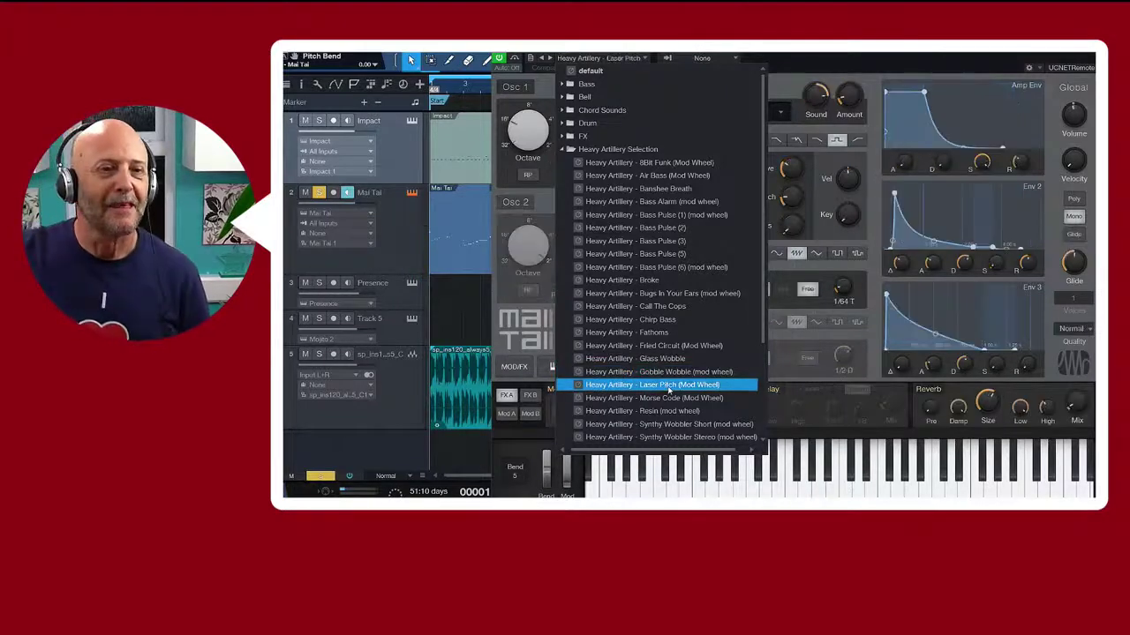
click(663, 398)
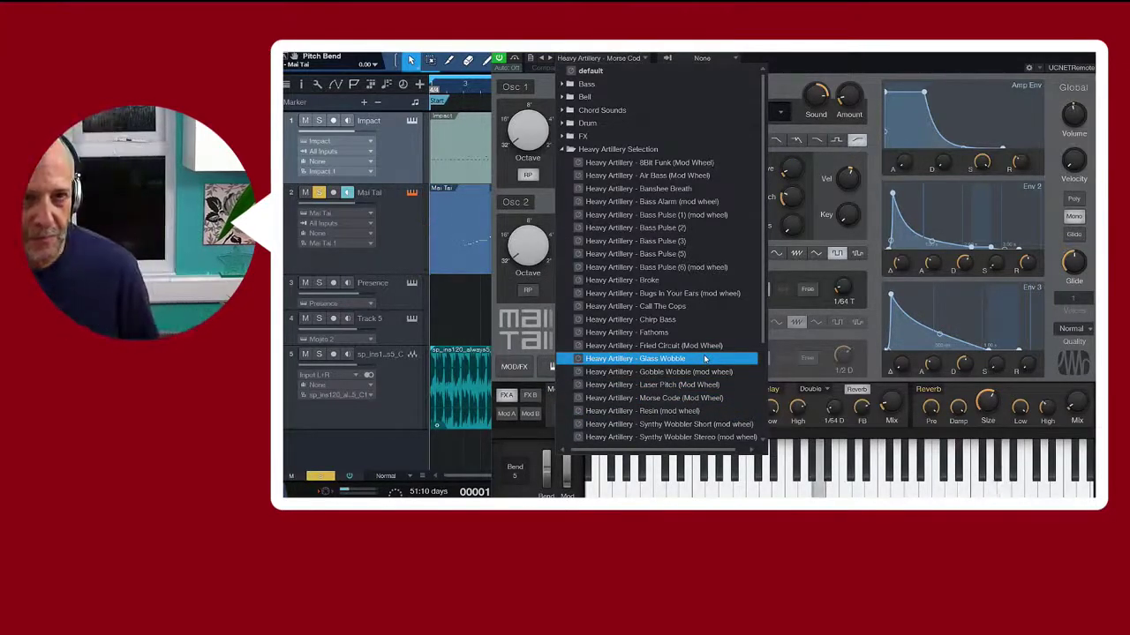
Load and audition the Heavy Artillery - Resin (mod wheel) preset
click(666, 411)
key(Down)
key(Down)
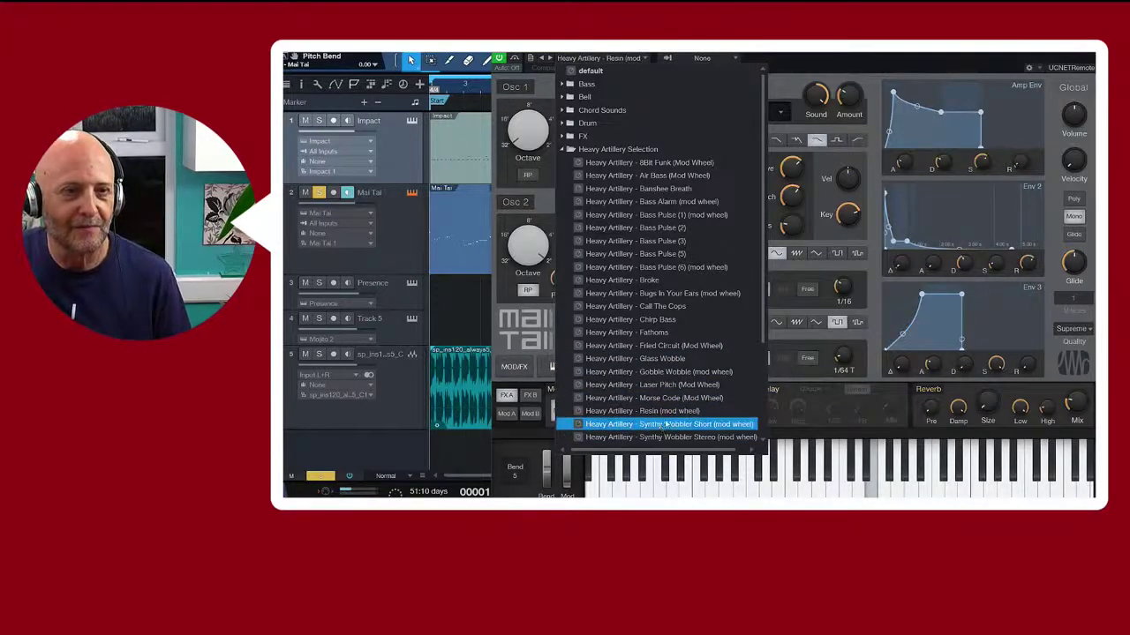
key(Up)
key(Up)
key(Up)
key(Up)
key(Up)
key(Down)
key(Down)
key(Down)
key(Down)
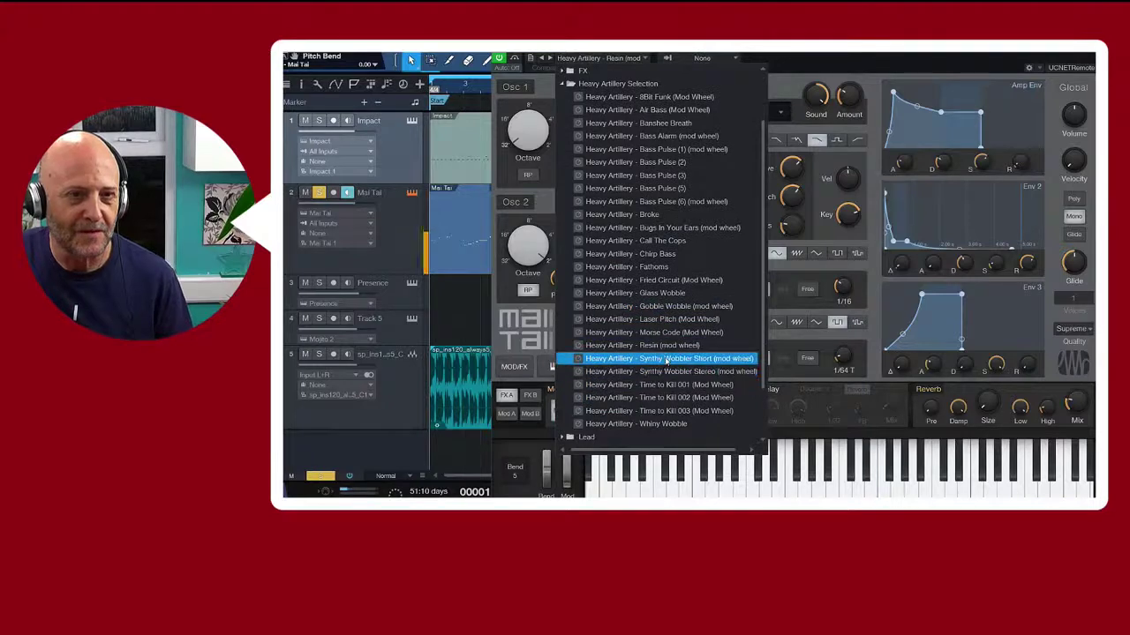
Audition the Synthy Wobbler Stereo, Time to Kill 001, 002 and 003, and Whiny Wobble presets of Heavy Artillery Selection
click(648, 372)
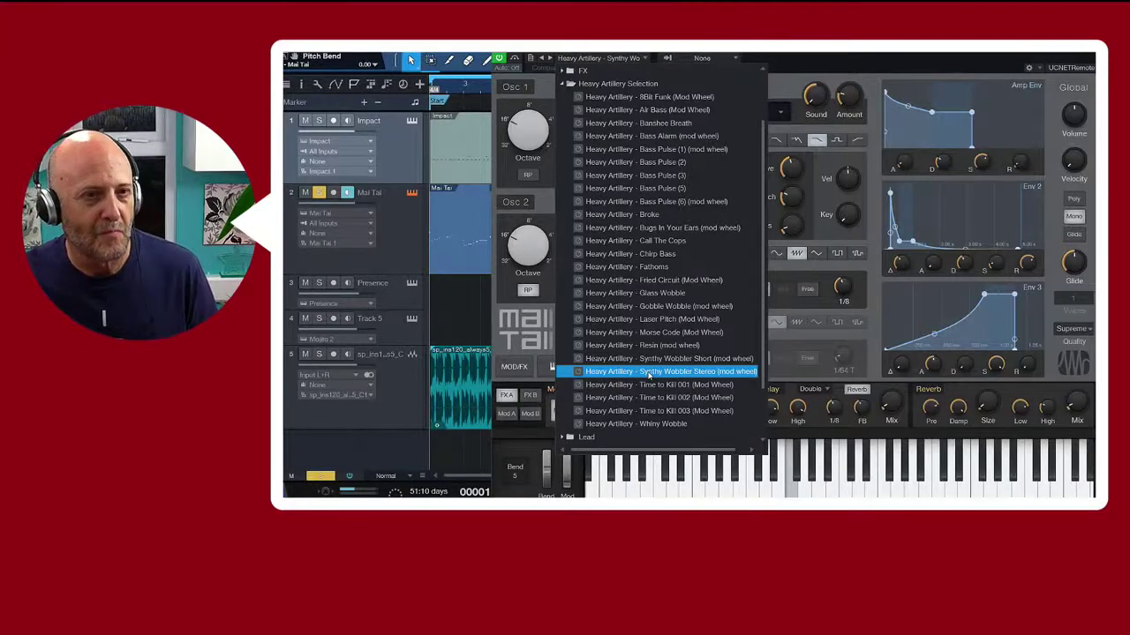
click(647, 386)
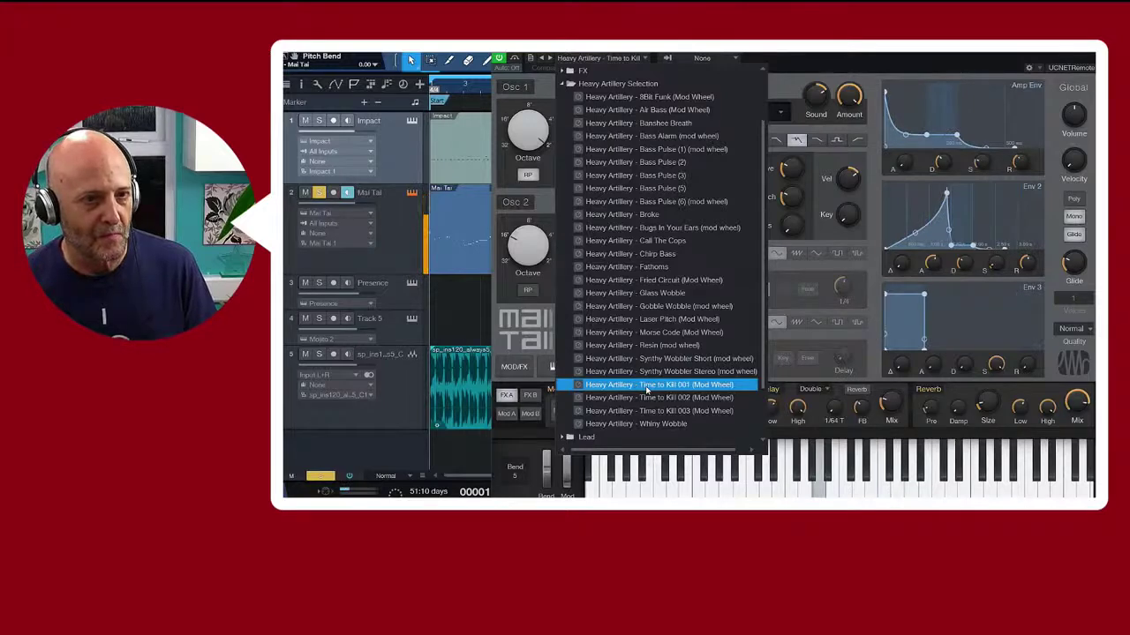
click(645, 398)
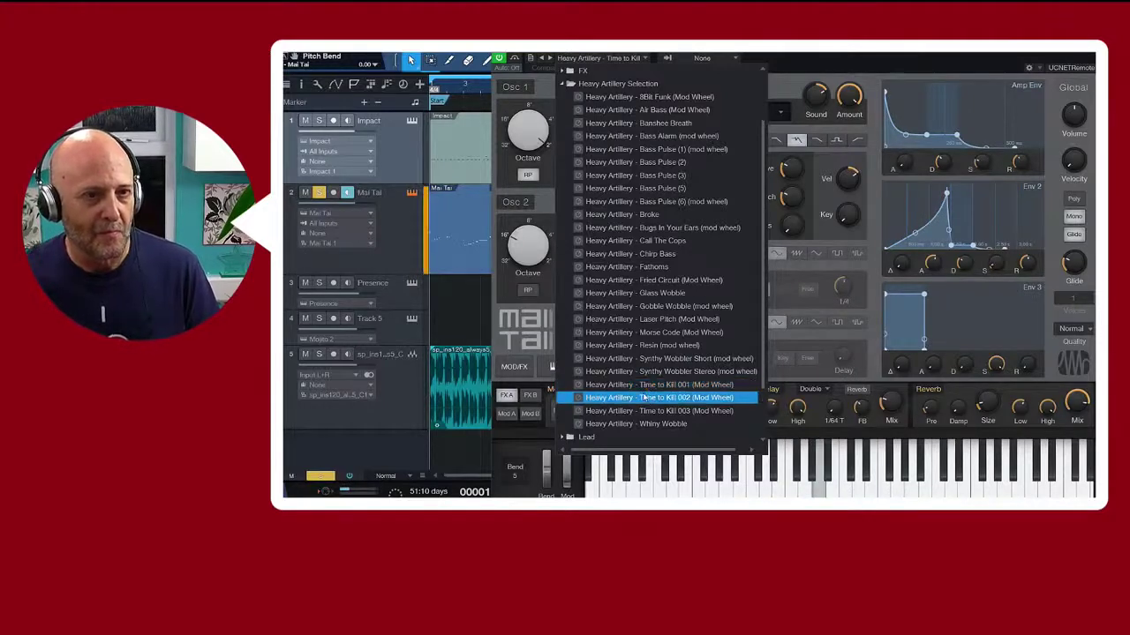
click(642, 411)
click(642, 424)
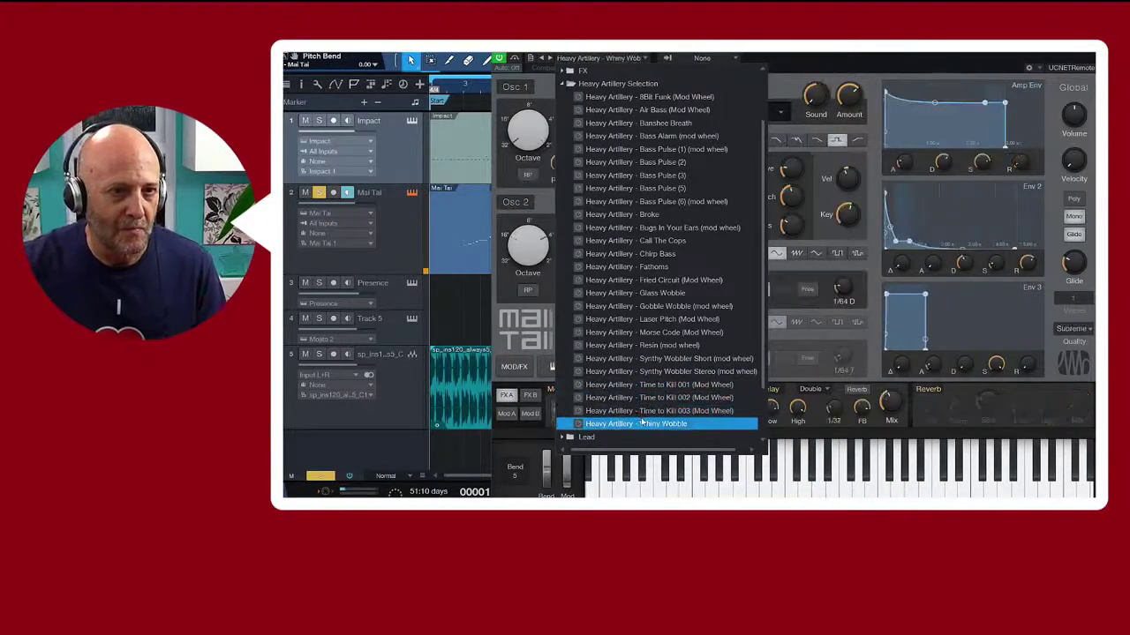
Collapse the Heavy Artillery Selection folder, expand the Lead folder and audition its AttacKey Paddy and Blues for Blade presets
scroll(645, 411, down, 2)
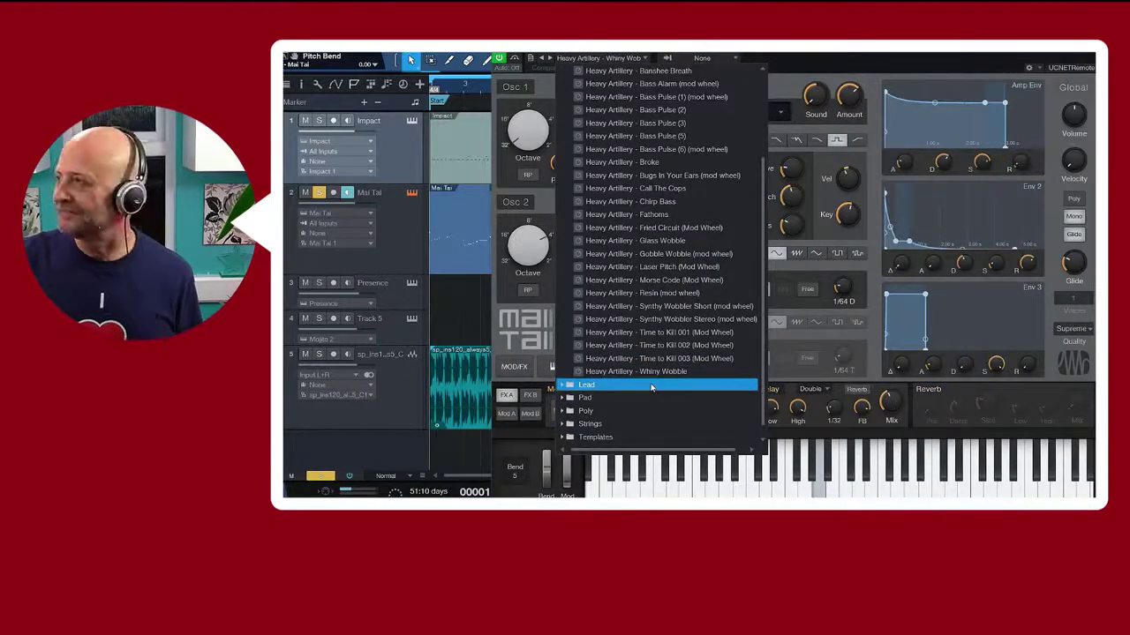
scroll(641, 328, up, 4)
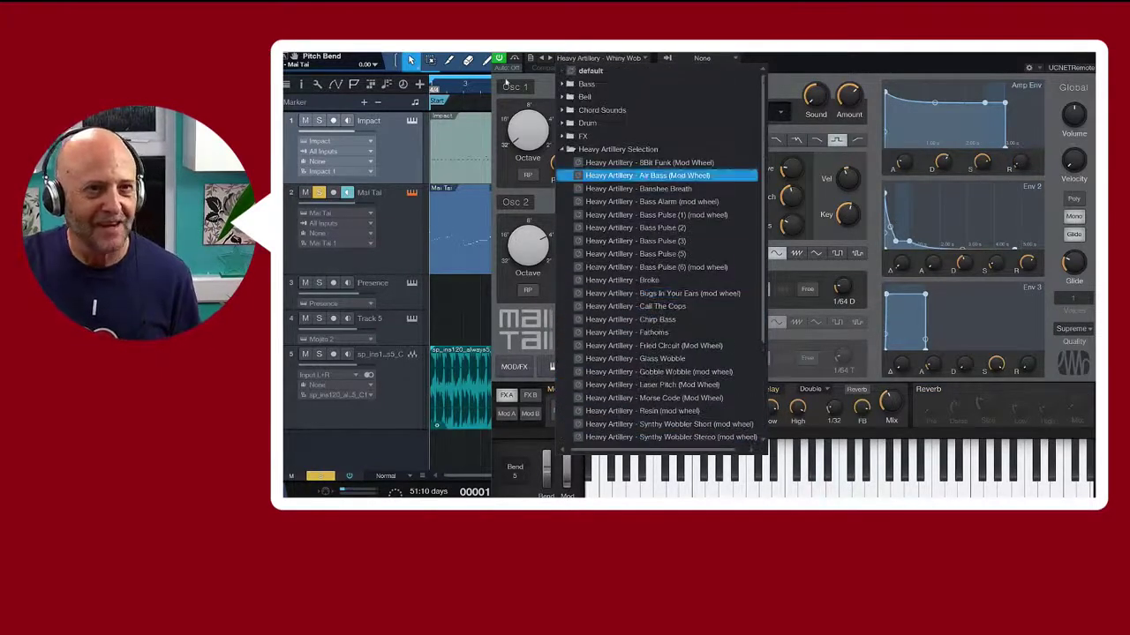
click(561, 150)
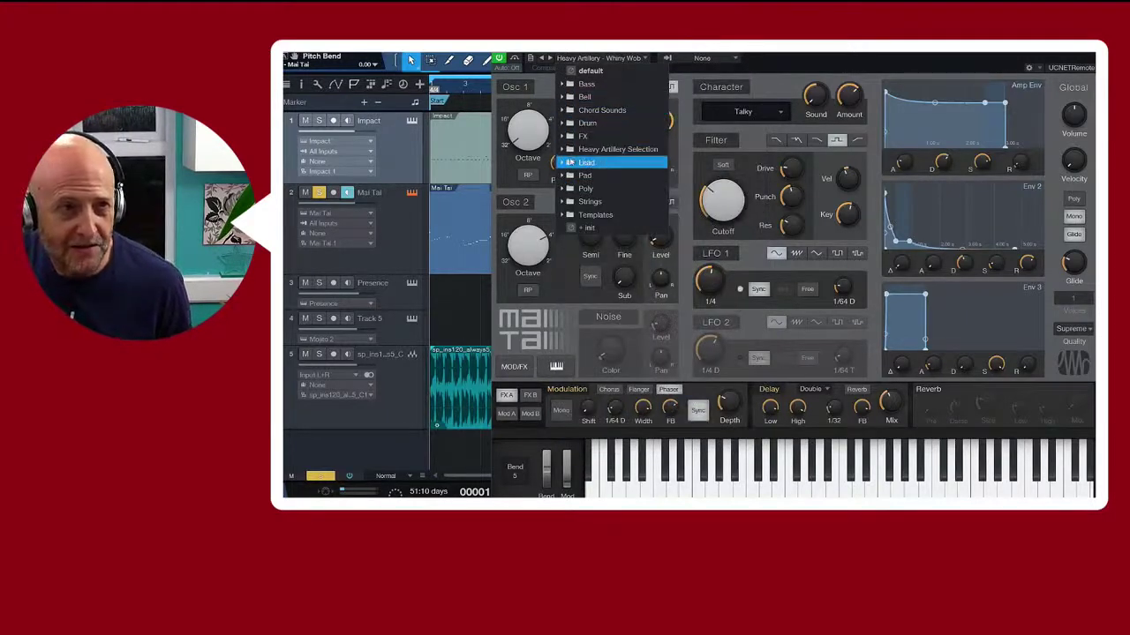
click(564, 163)
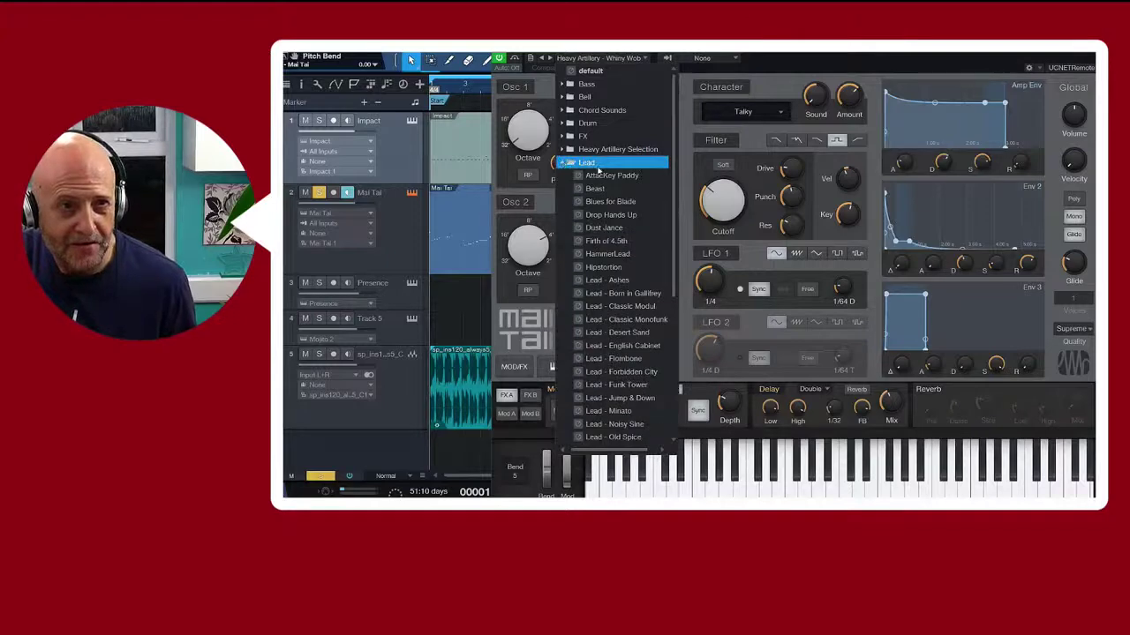
click(601, 182)
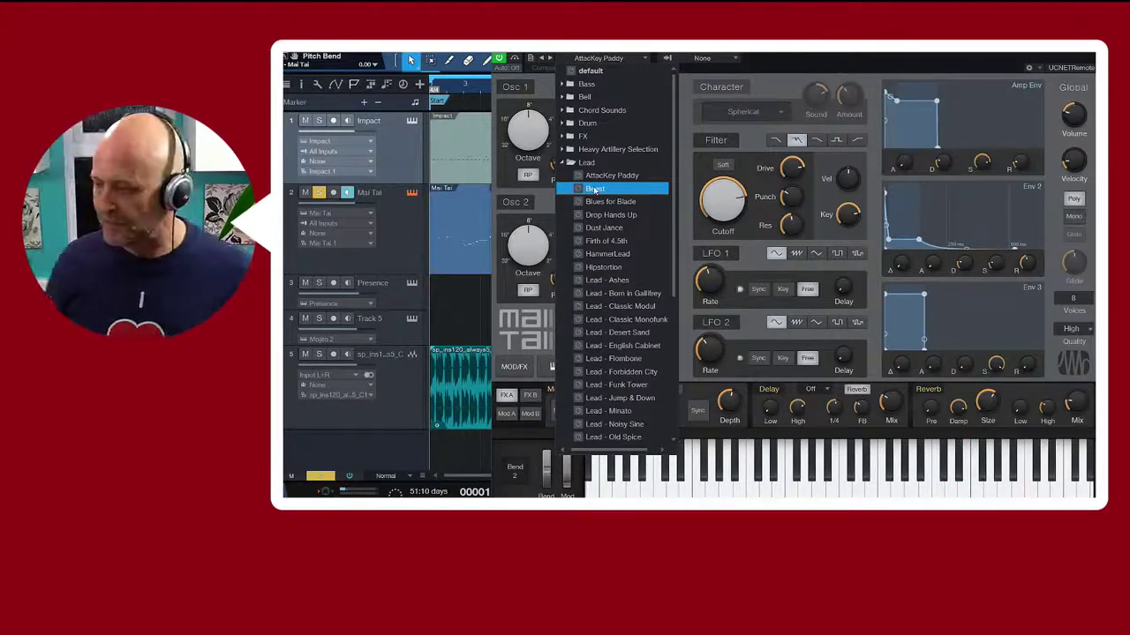
click(596, 201)
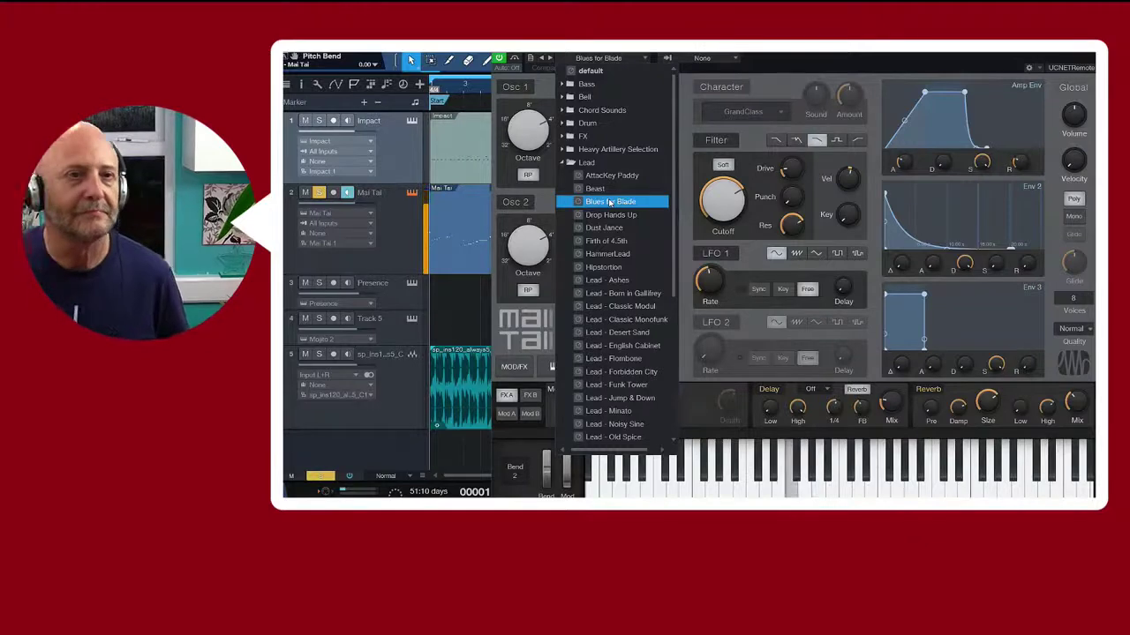
Audition the Drop Hands Up, Dust Jance, Firth of 4.5th and HammerLead presets in the Lead folder
click(602, 214)
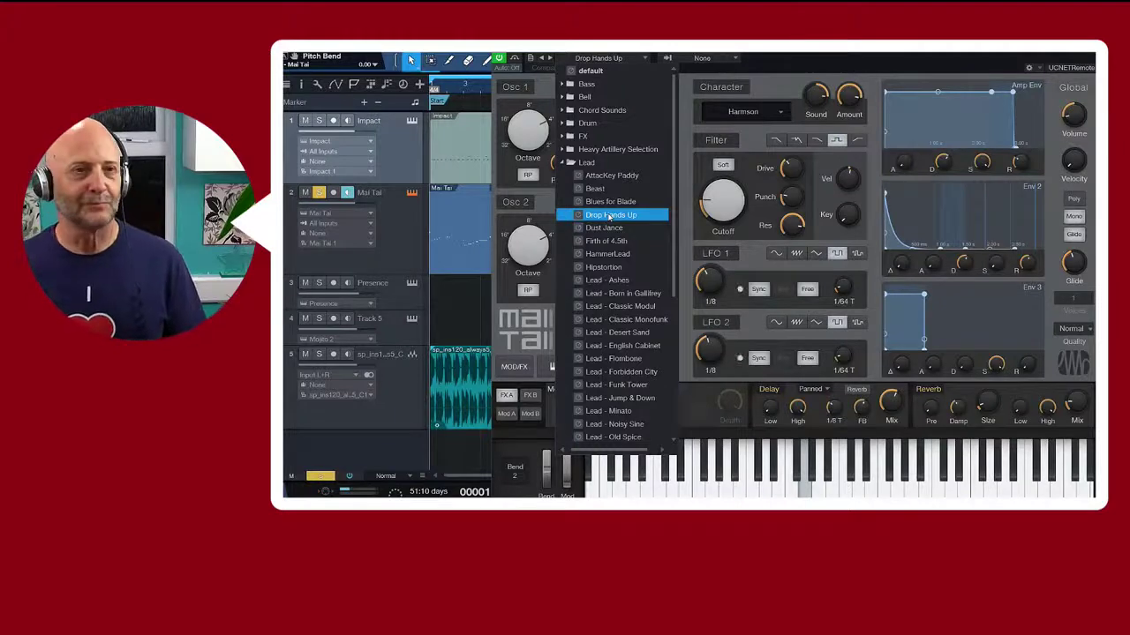
click(600, 230)
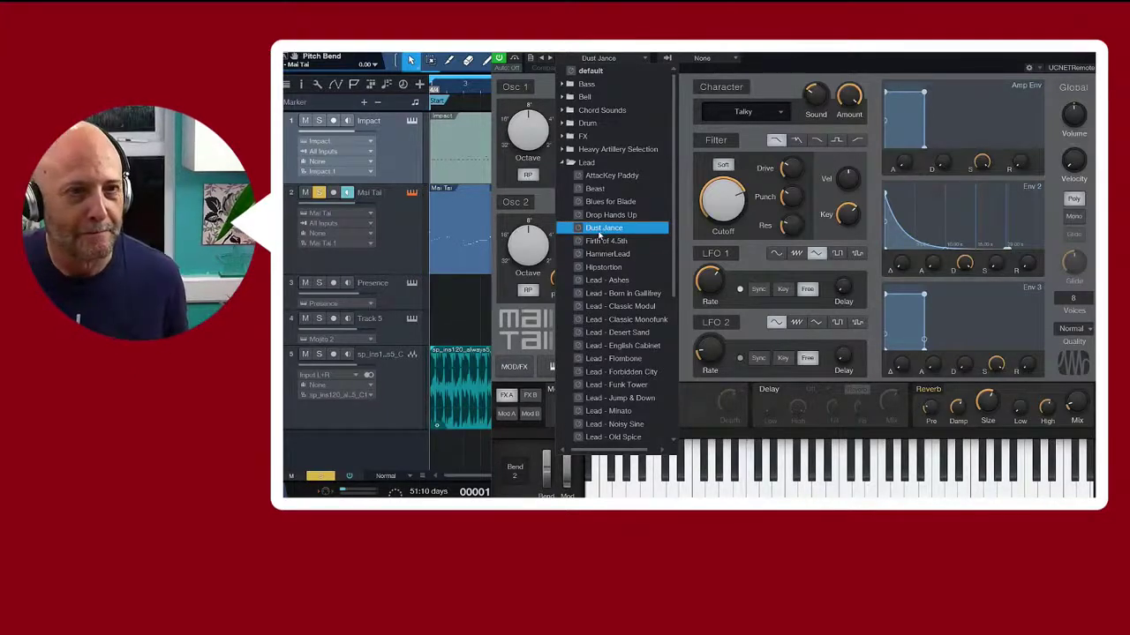
click(604, 240)
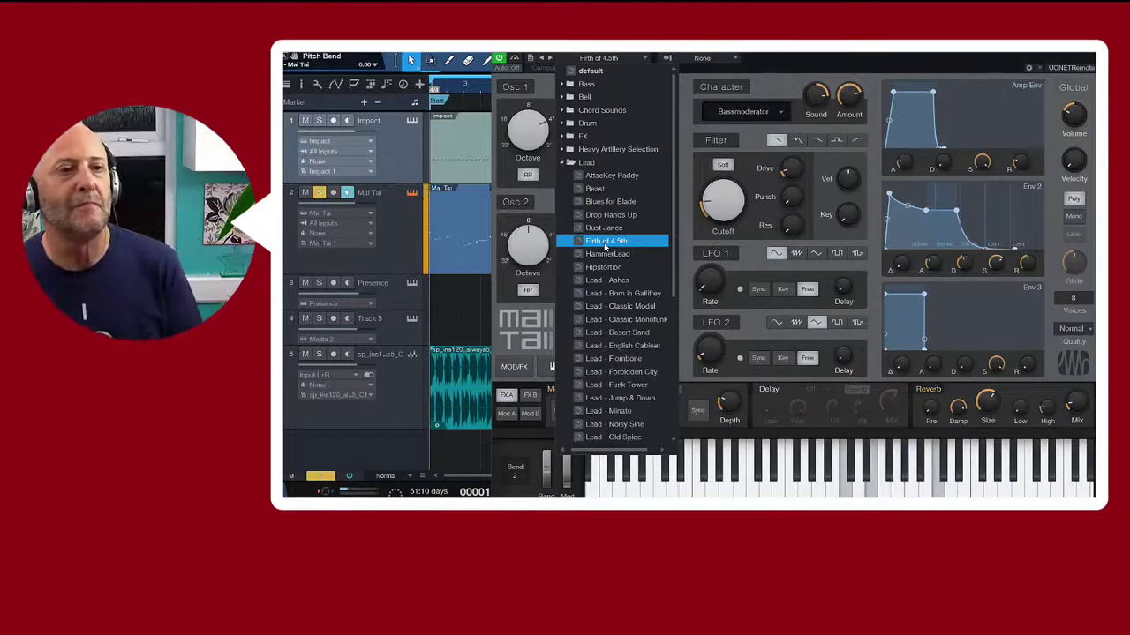
click(609, 253)
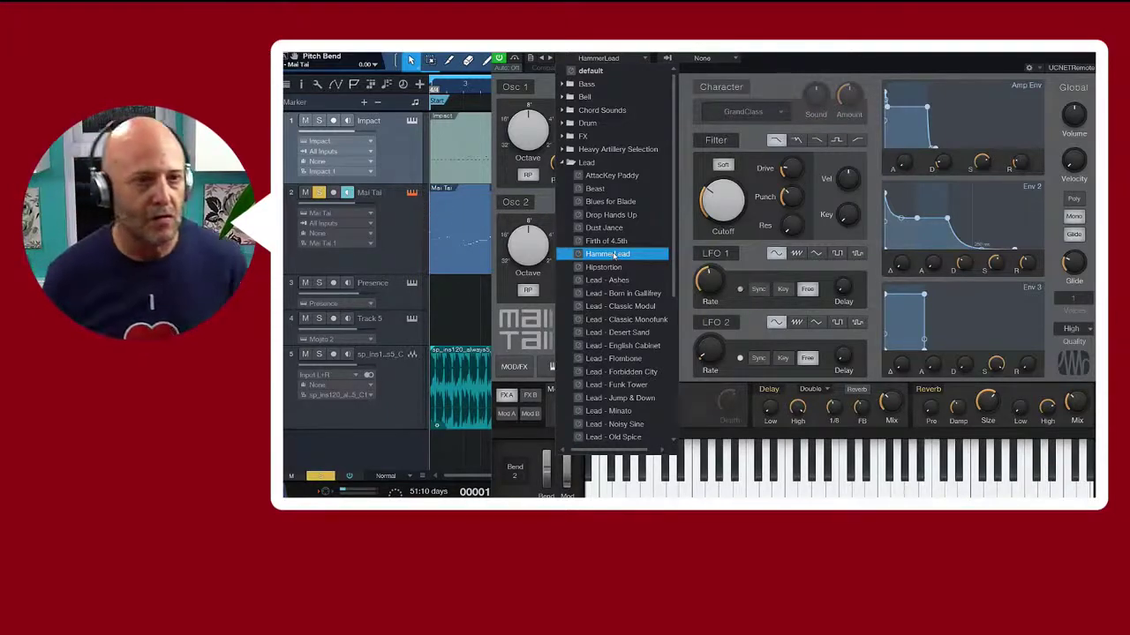
Audition the Hipstortion, Lead - Ashes and Lead - Born in Gallifrey presets
click(609, 228)
click(617, 267)
click(627, 279)
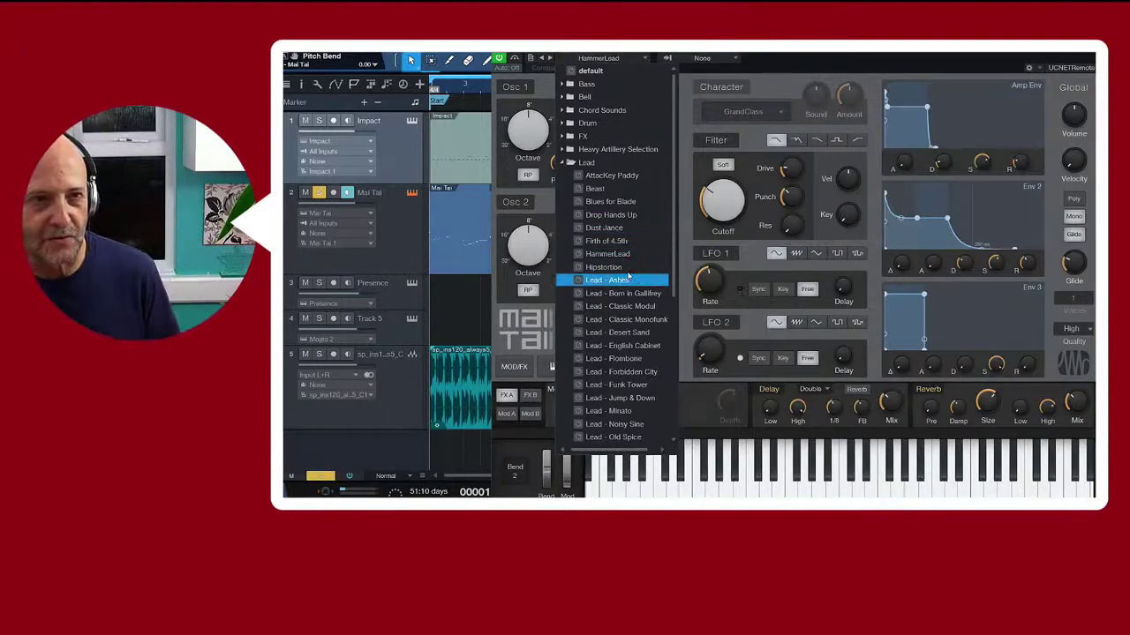
click(621, 266)
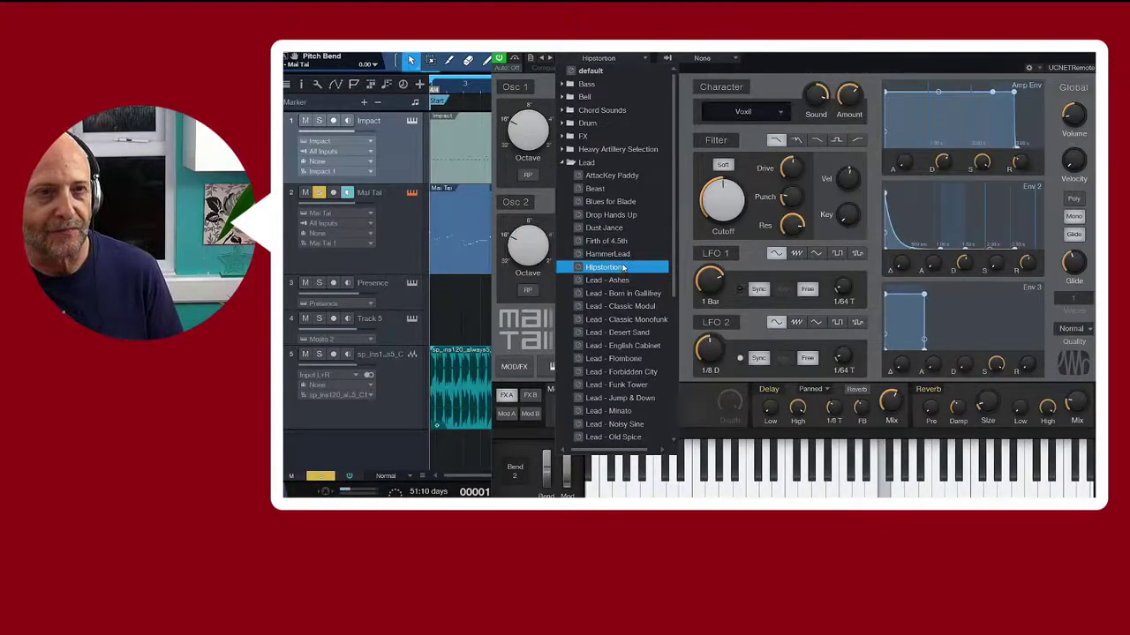
click(625, 279)
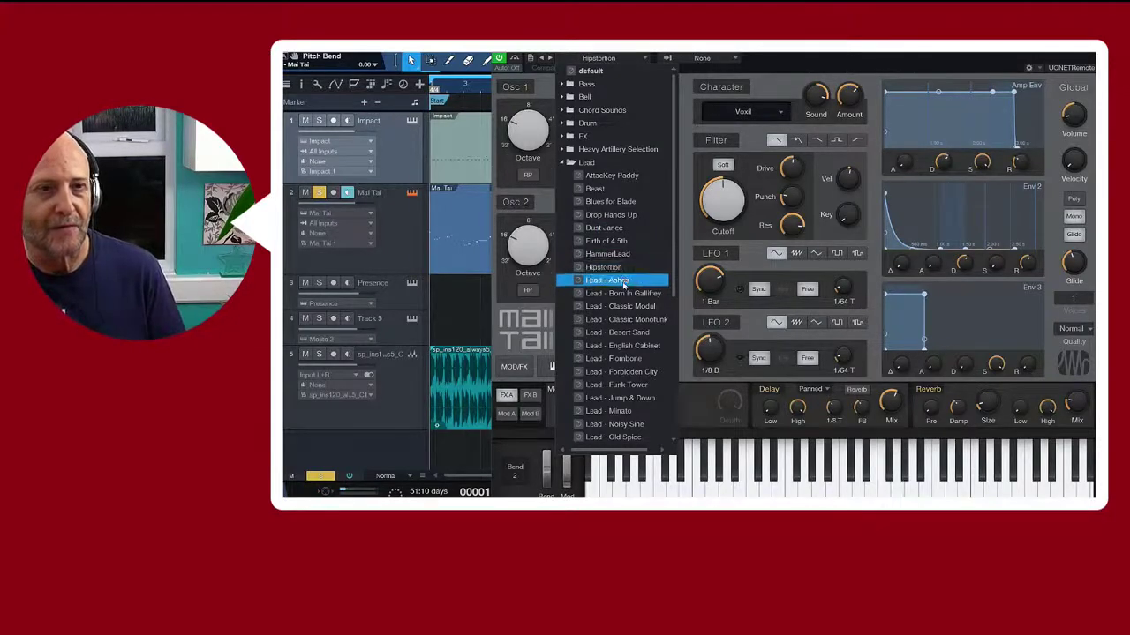
click(629, 292)
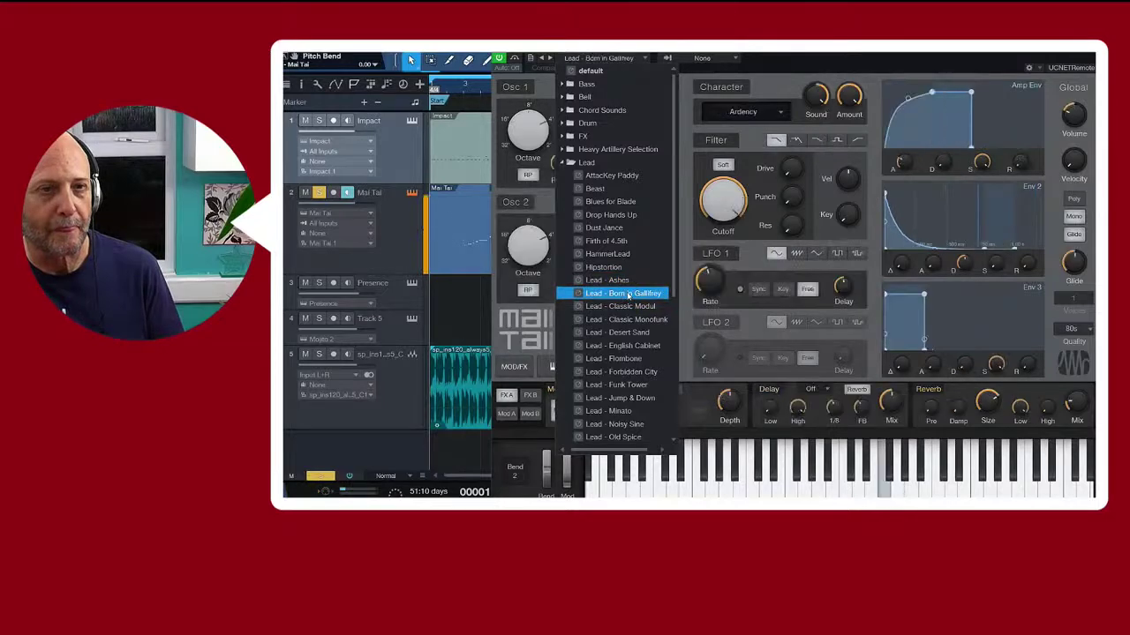
Audition the Classic Modul, Classic Monofunk, Desert Sand and English Cabinet presets in the Lead folder
click(625, 307)
click(619, 319)
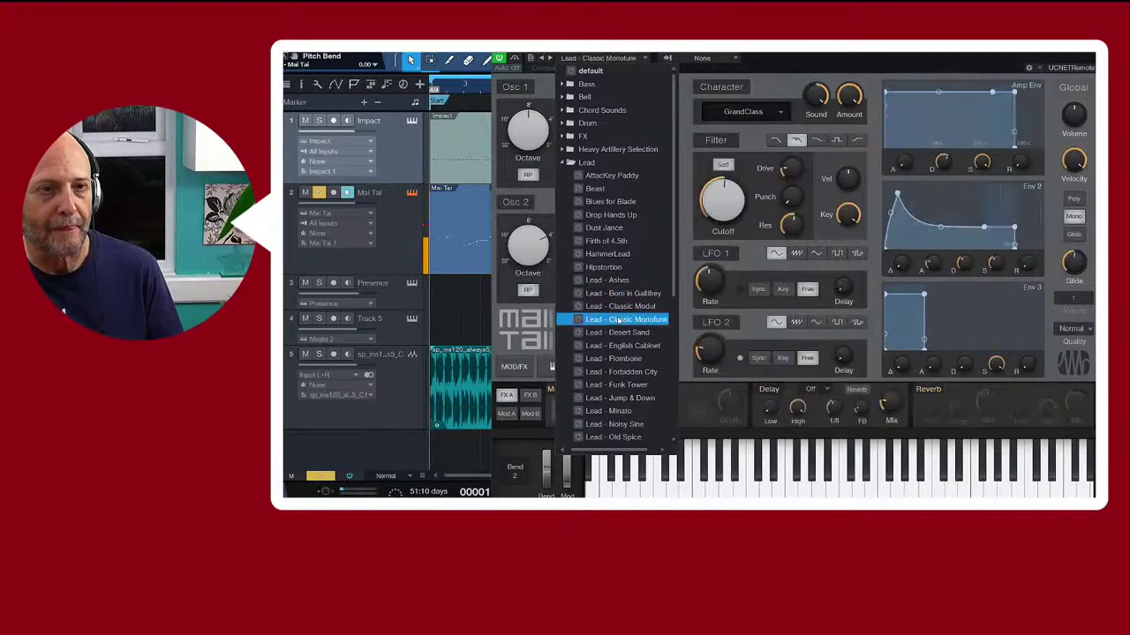
click(616, 333)
click(613, 346)
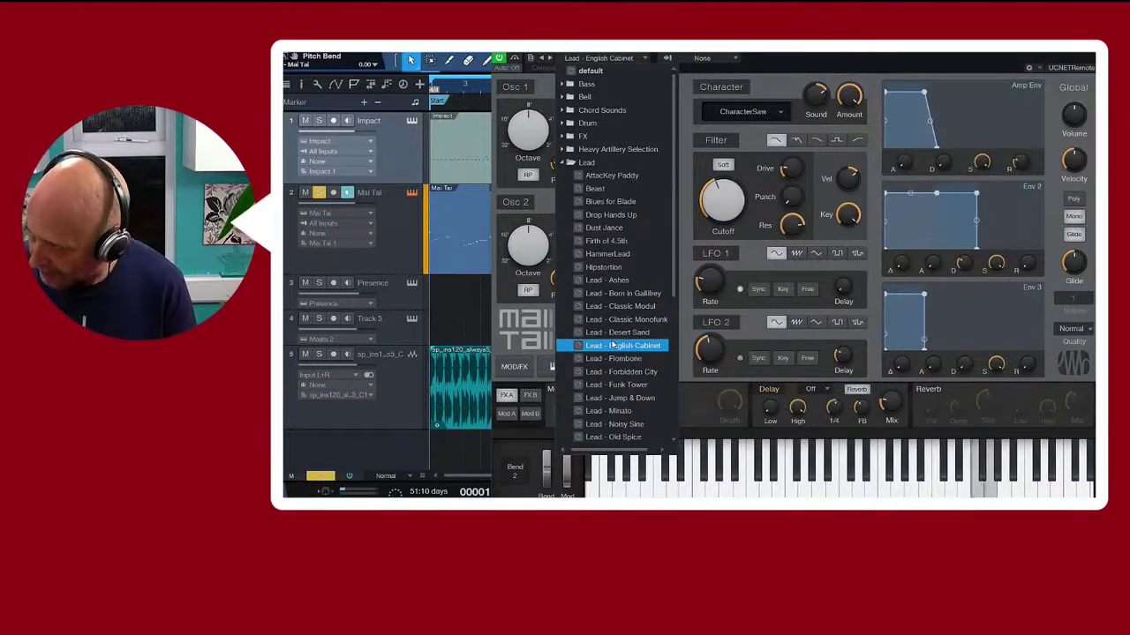
Audition the Minato, Noisy Sine and Old Spice presets in the Lead folder
click(600, 411)
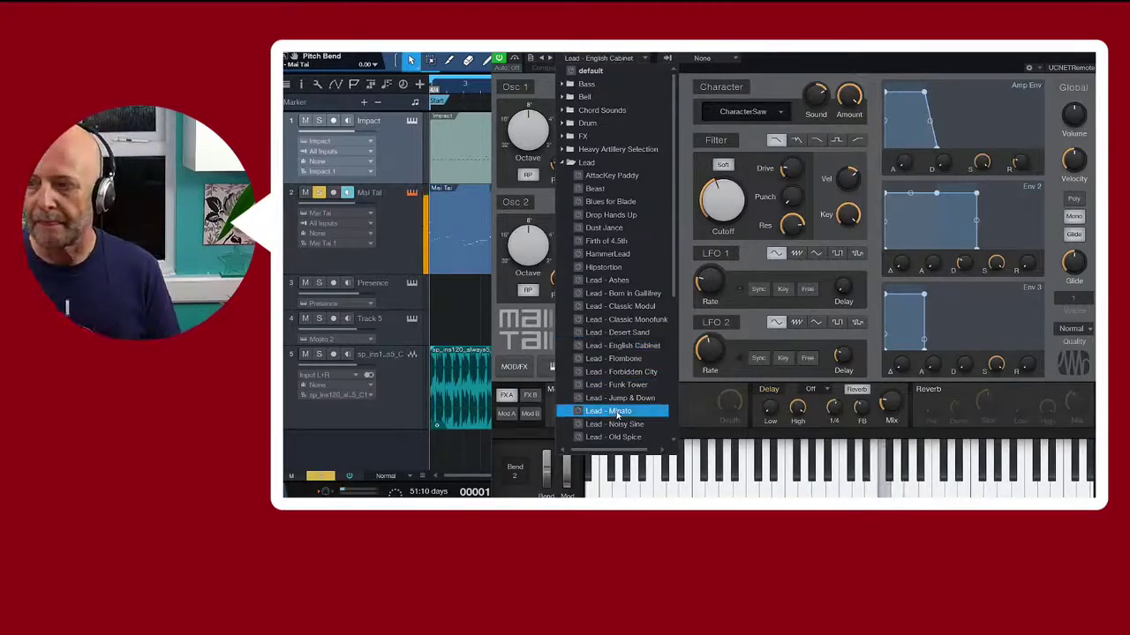
click(566, 398)
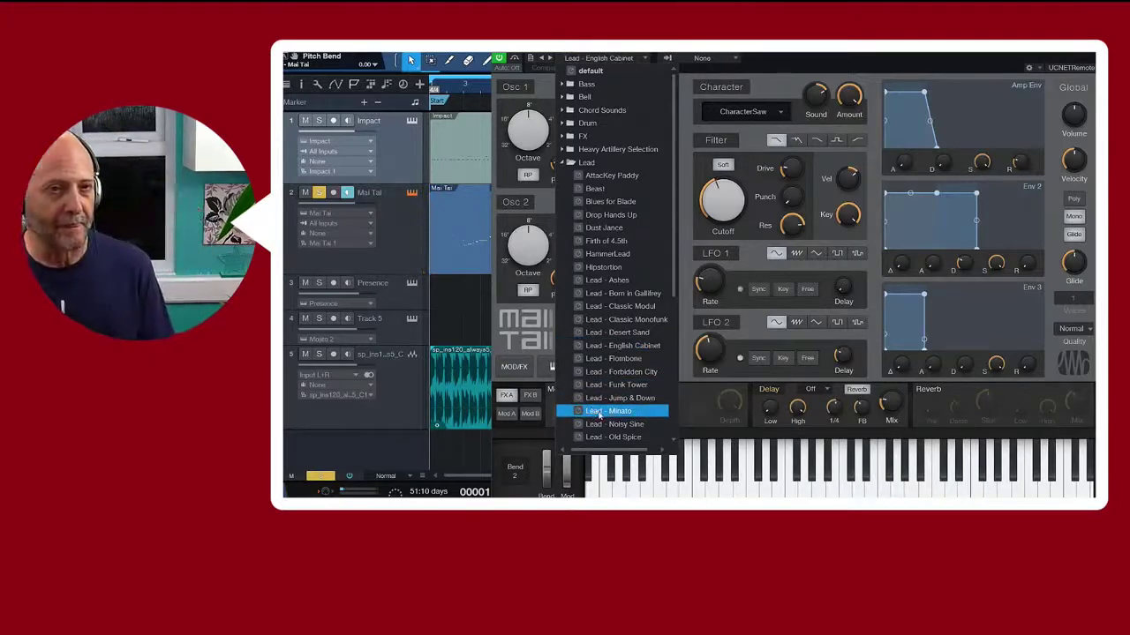
click(590, 412)
click(609, 425)
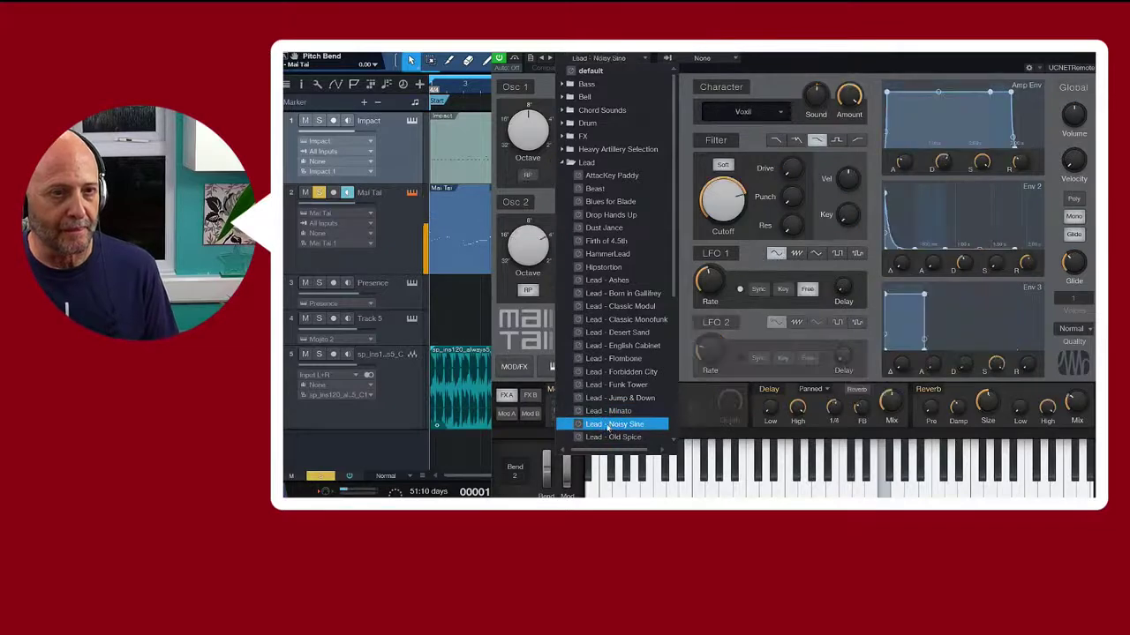
scroll(608, 426, down, 2)
click(606, 386)
click(605, 398)
click(605, 386)
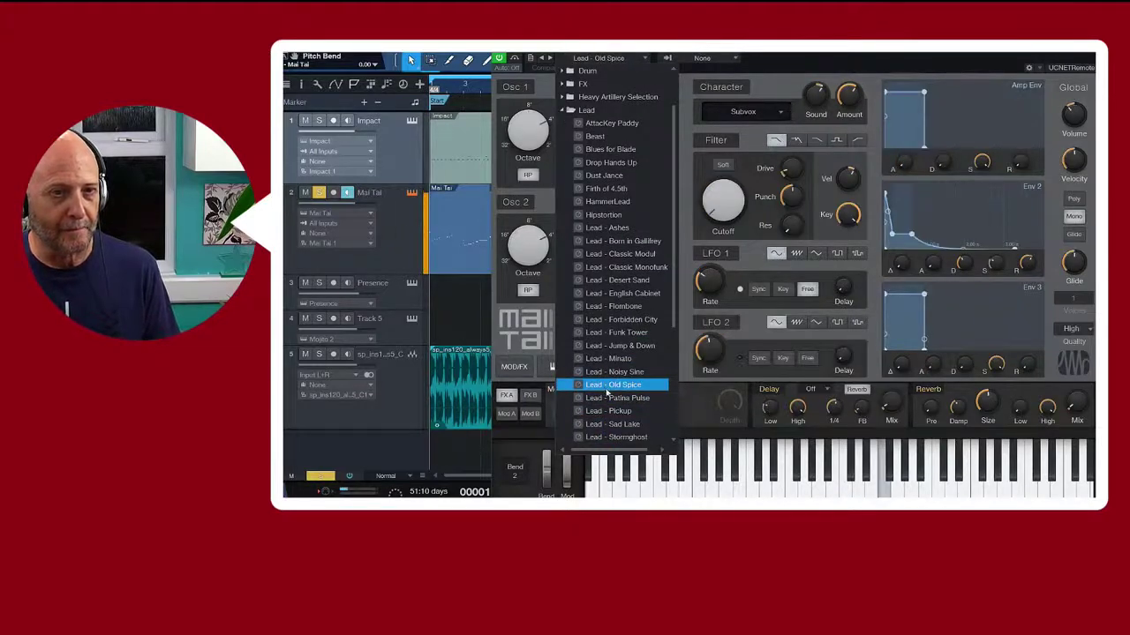
Audition the Patina Pulse, Pickup, Sad Lake, Stormghost and We Can do presets in the Lead folder
click(606, 398)
click(615, 413)
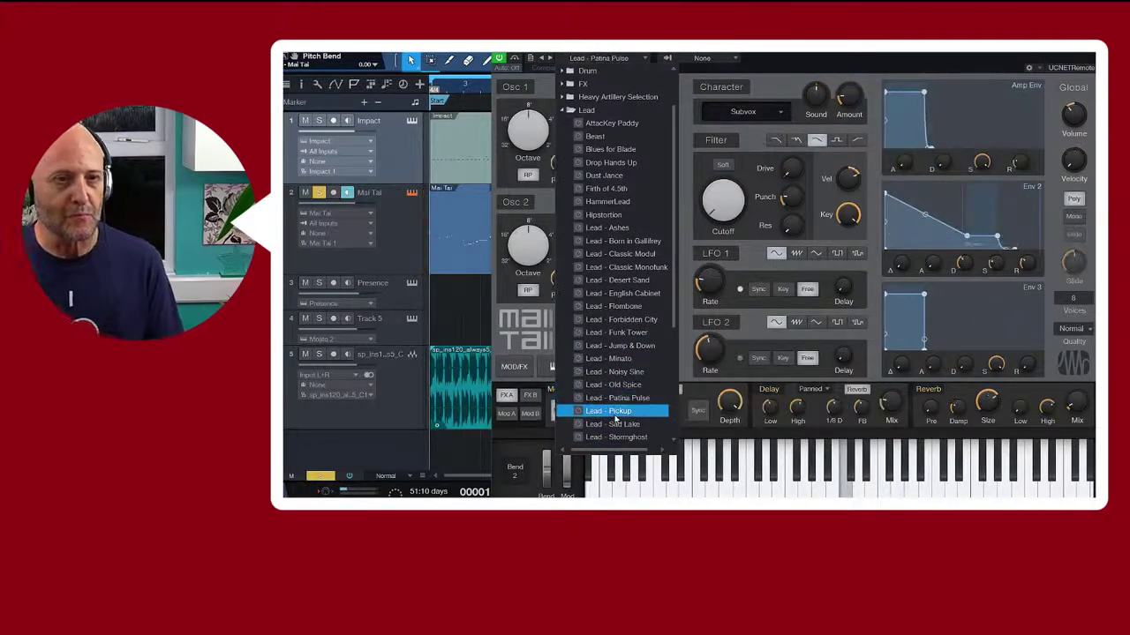
click(608, 424)
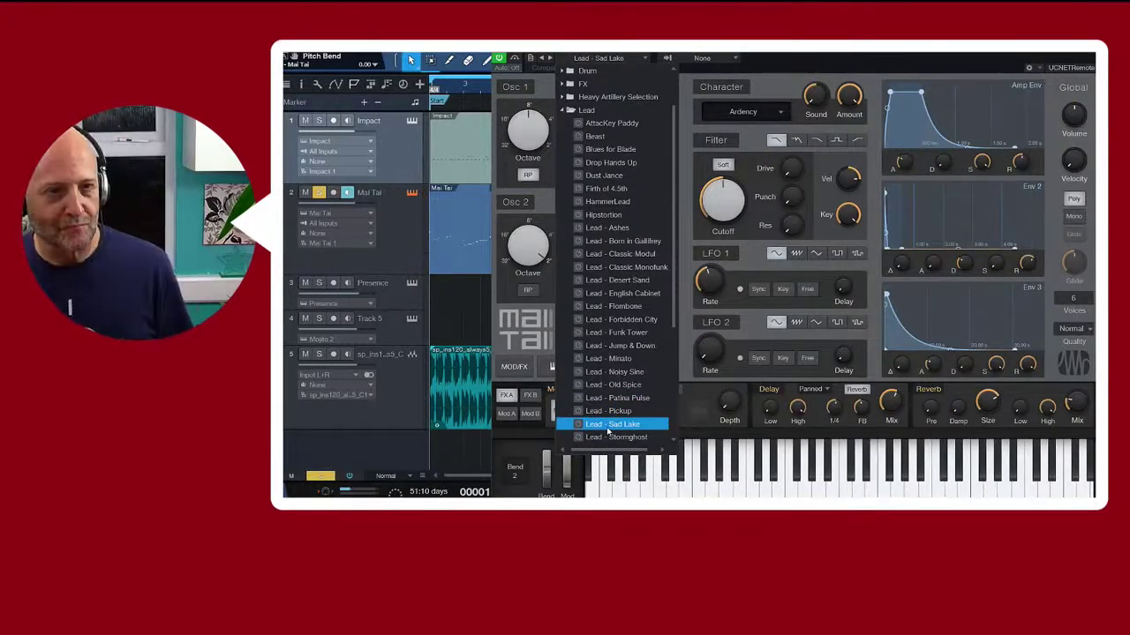
scroll(609, 425, down, 1)
click(617, 399)
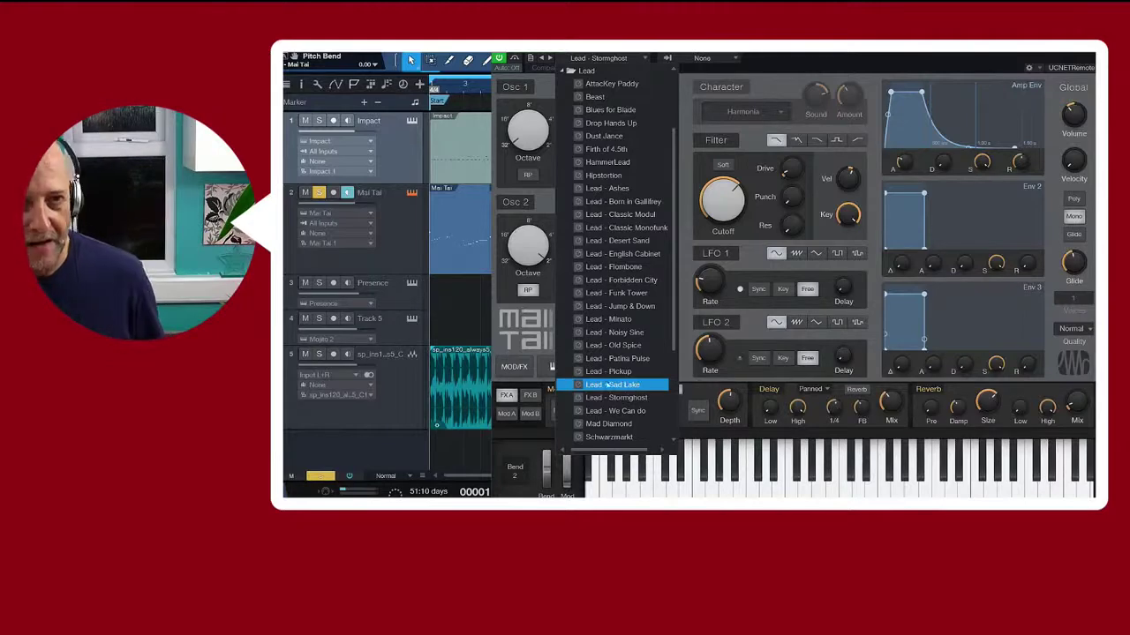
click(618, 413)
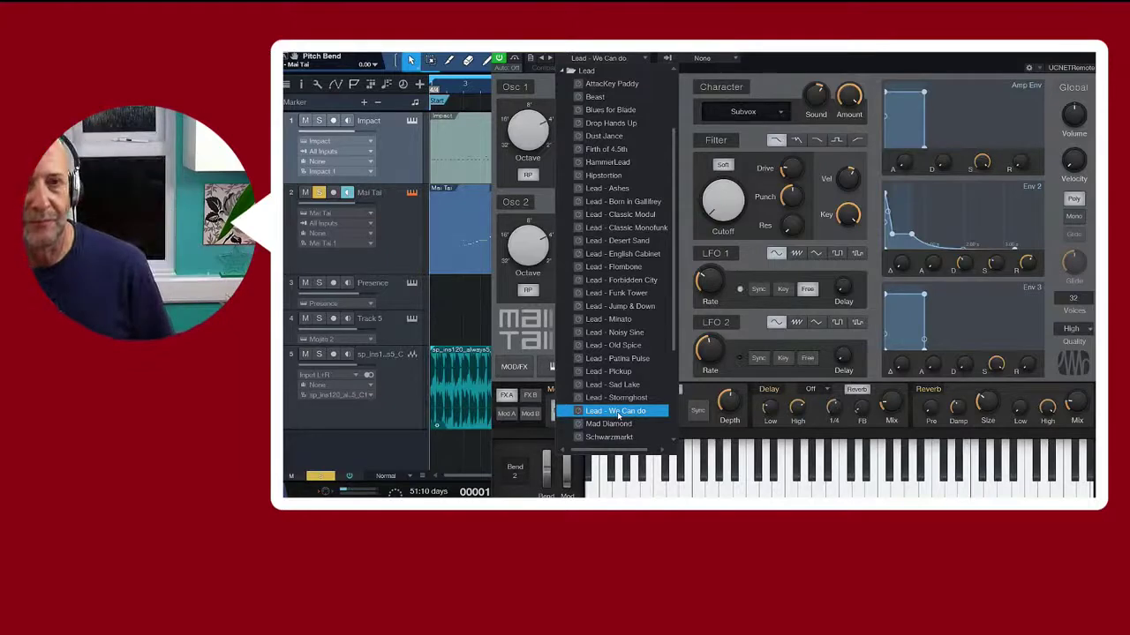
Audition the Mad Diamond, TOMITA Vox, TOMITA Vox II and You like any color presets in the Lead folder
scroll(601, 399, down, 2)
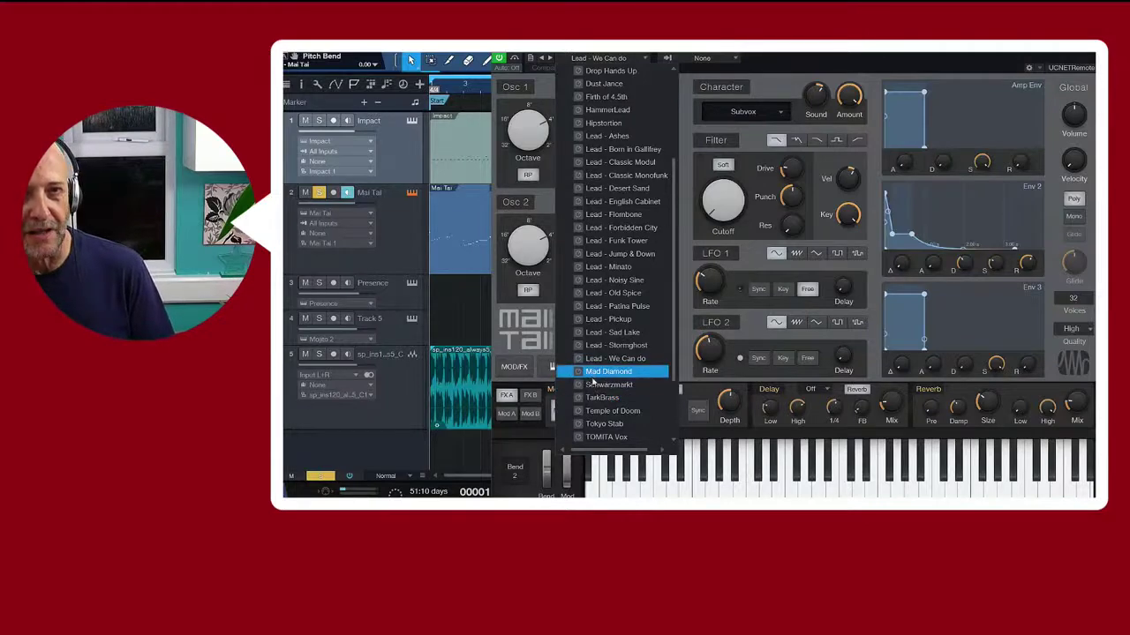
click(595, 374)
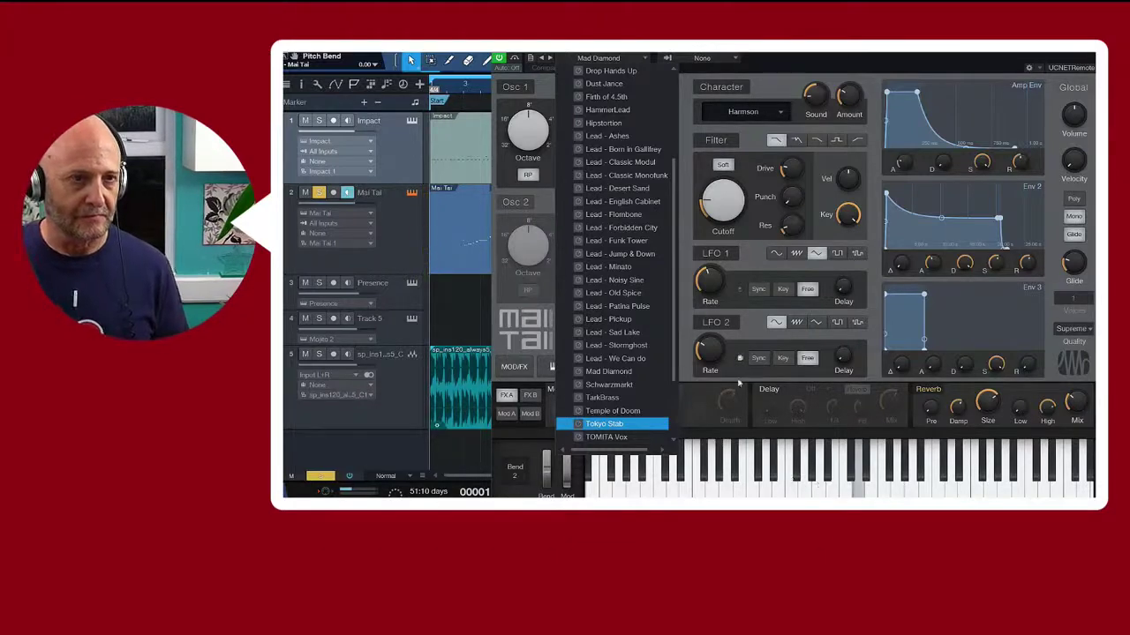
key(Down)
key(Down)
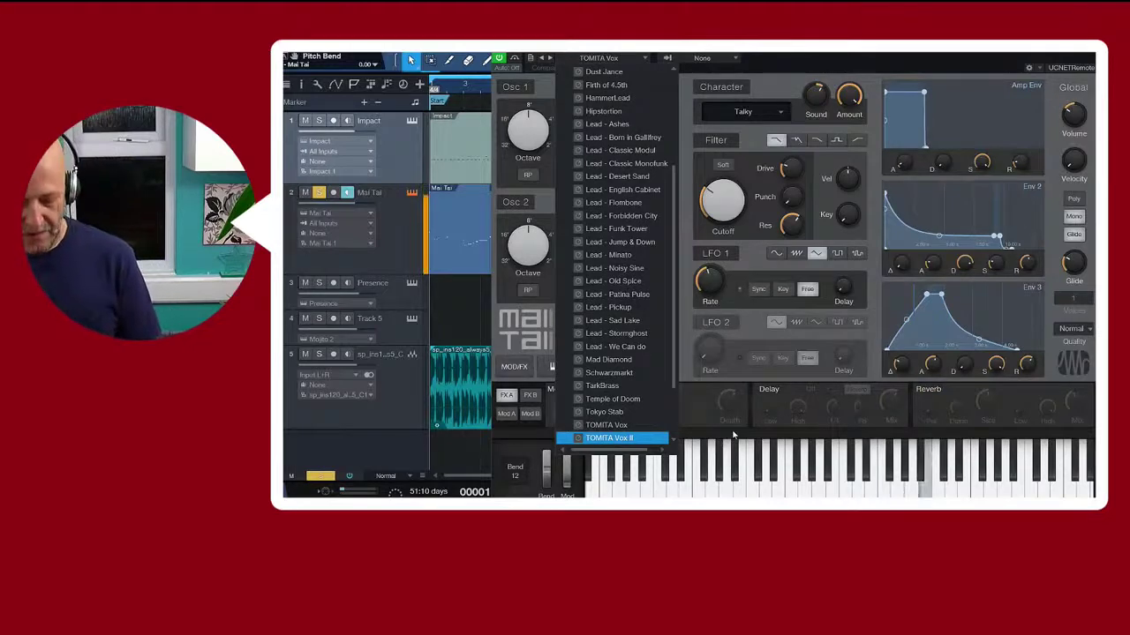
click(607, 438)
scroll(604, 423, down, 1)
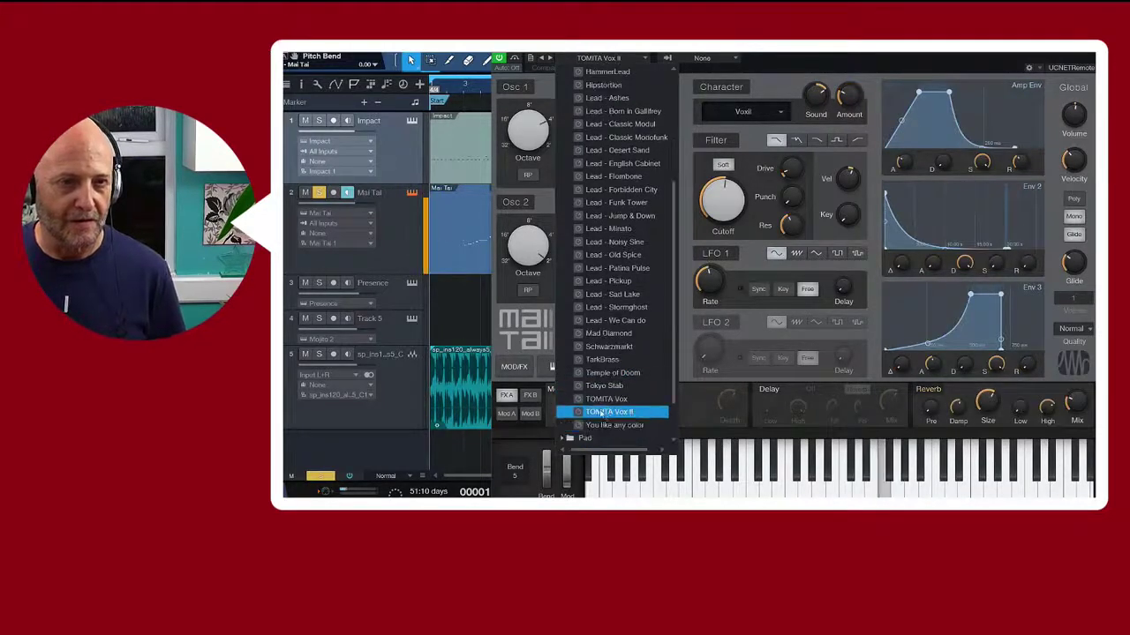
click(607, 424)
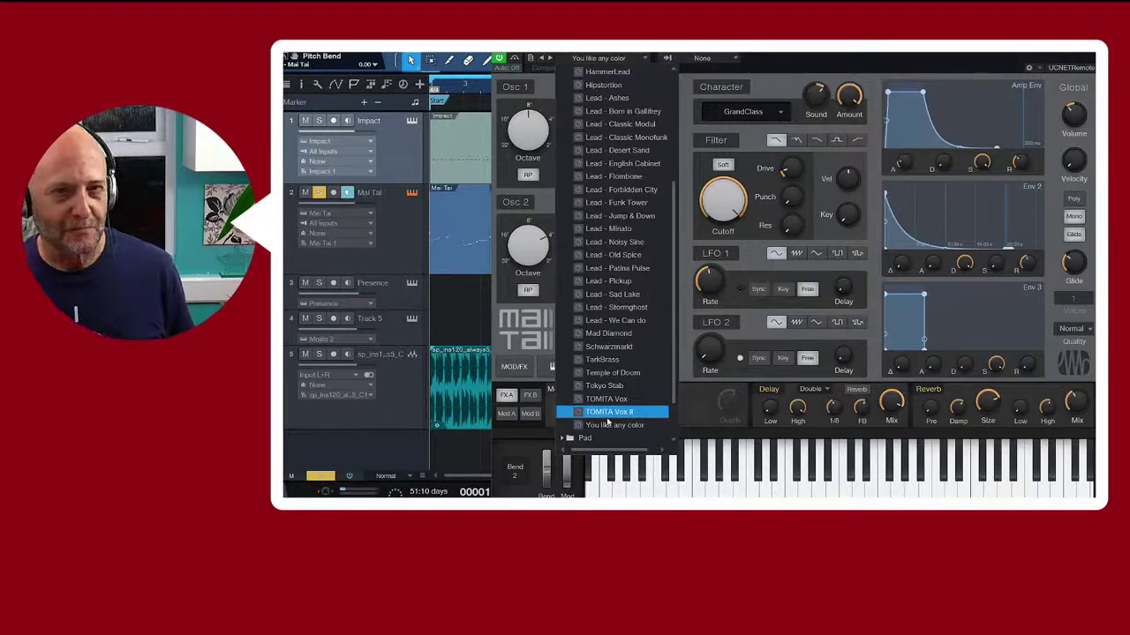
Collapse the Lead folder, expand the Pad folder and audition its Bellish Bliss Pad and Chillwave Pad presets
scroll(609, 398, up, 1)
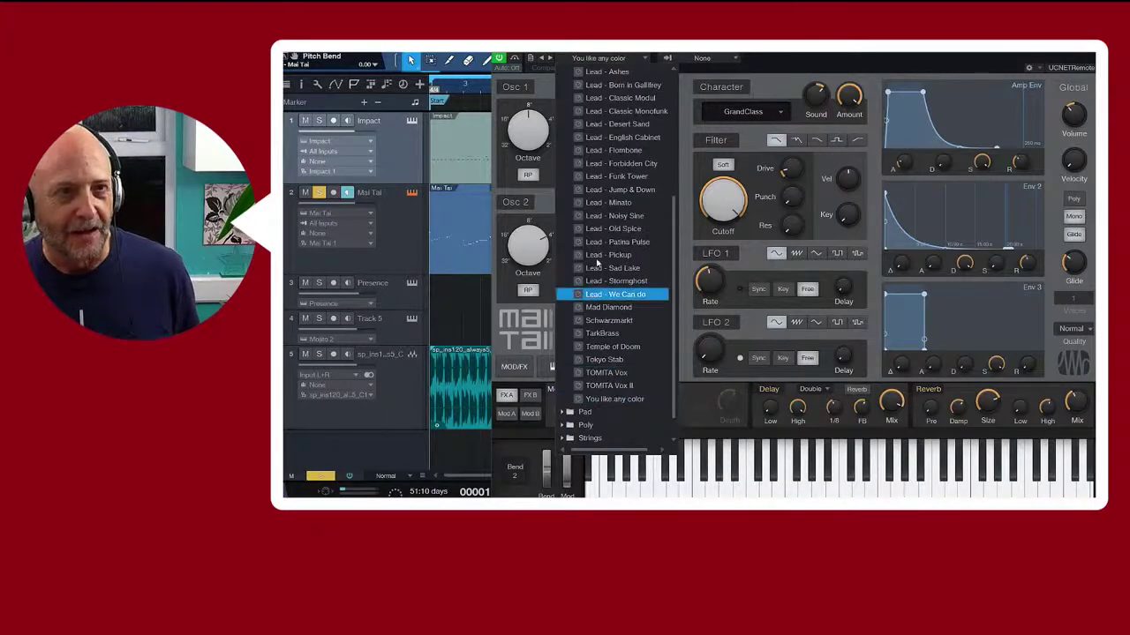
scroll(582, 171, up, 5)
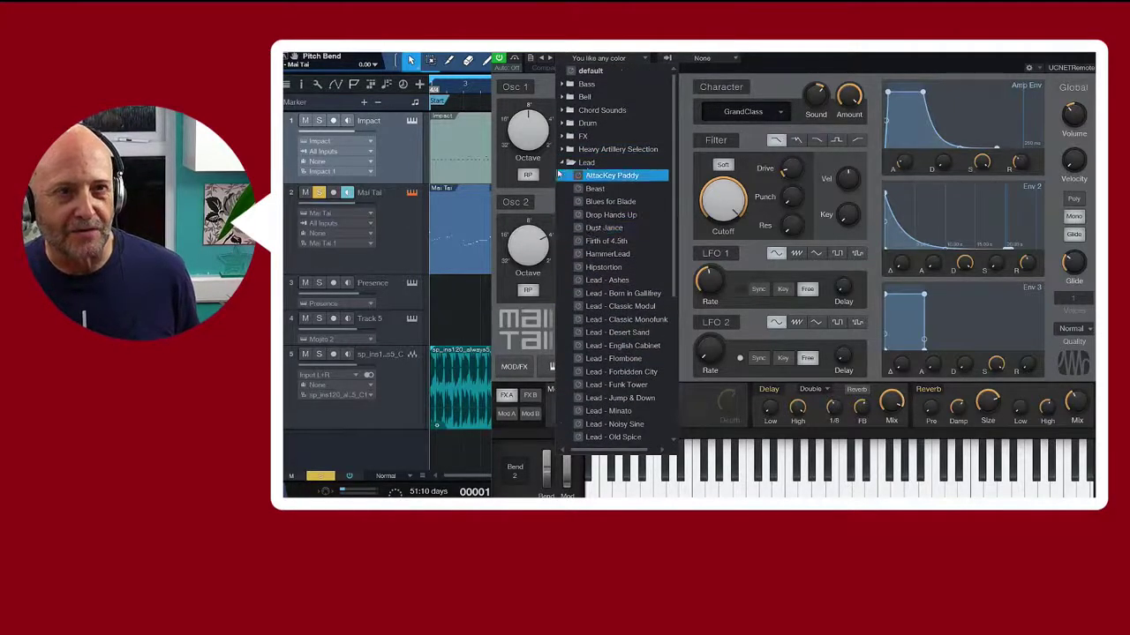
click(562, 165)
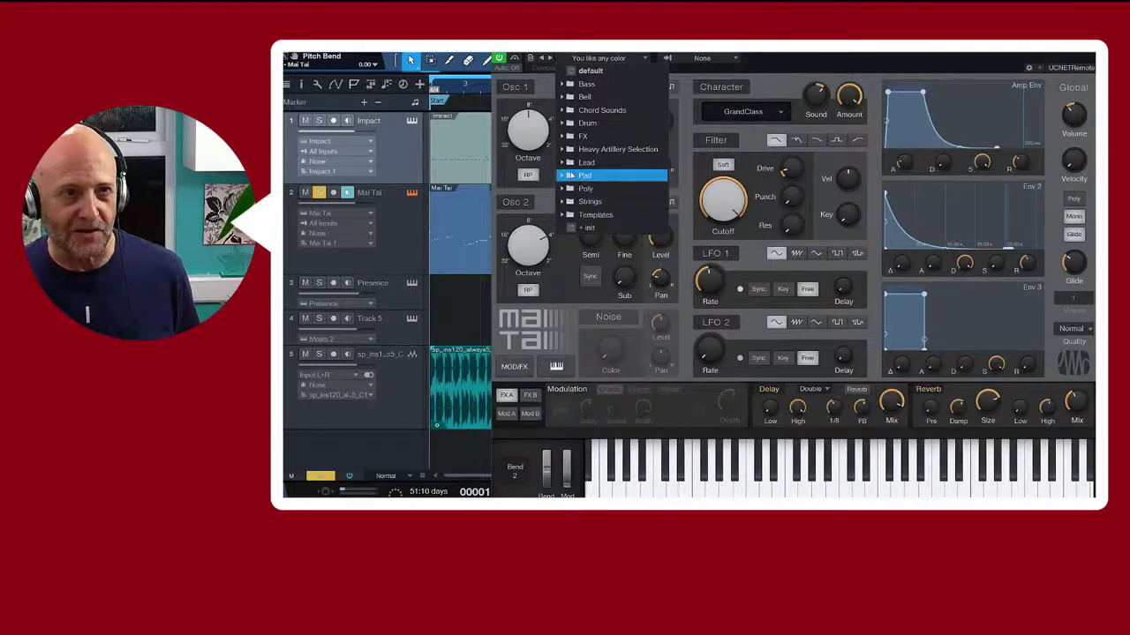
click(563, 177)
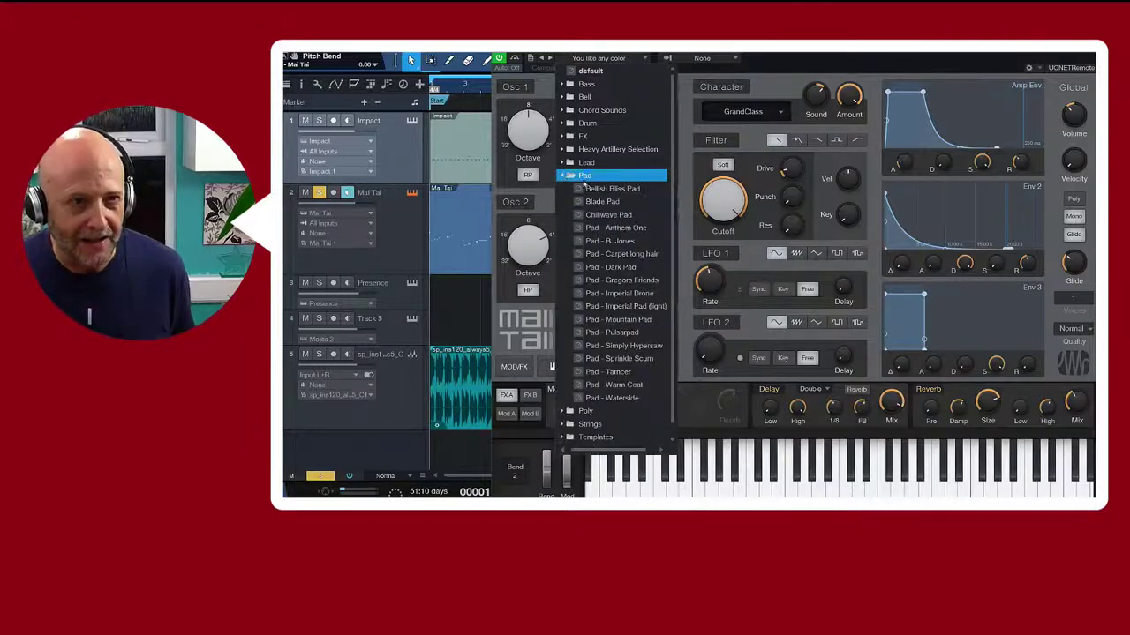
click(613, 190)
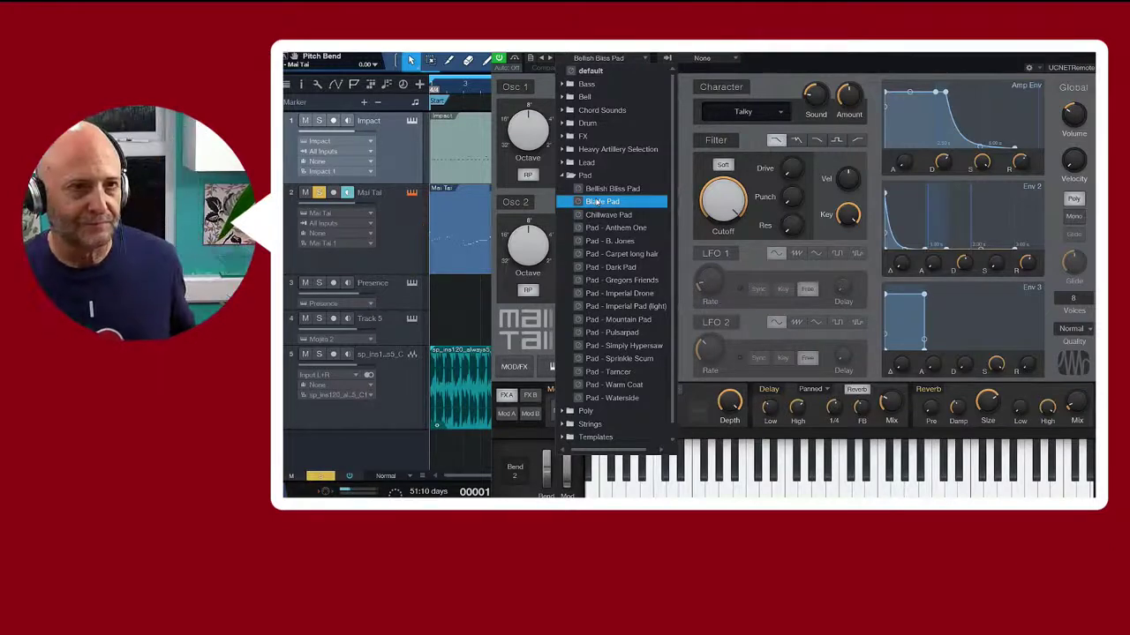
click(621, 215)
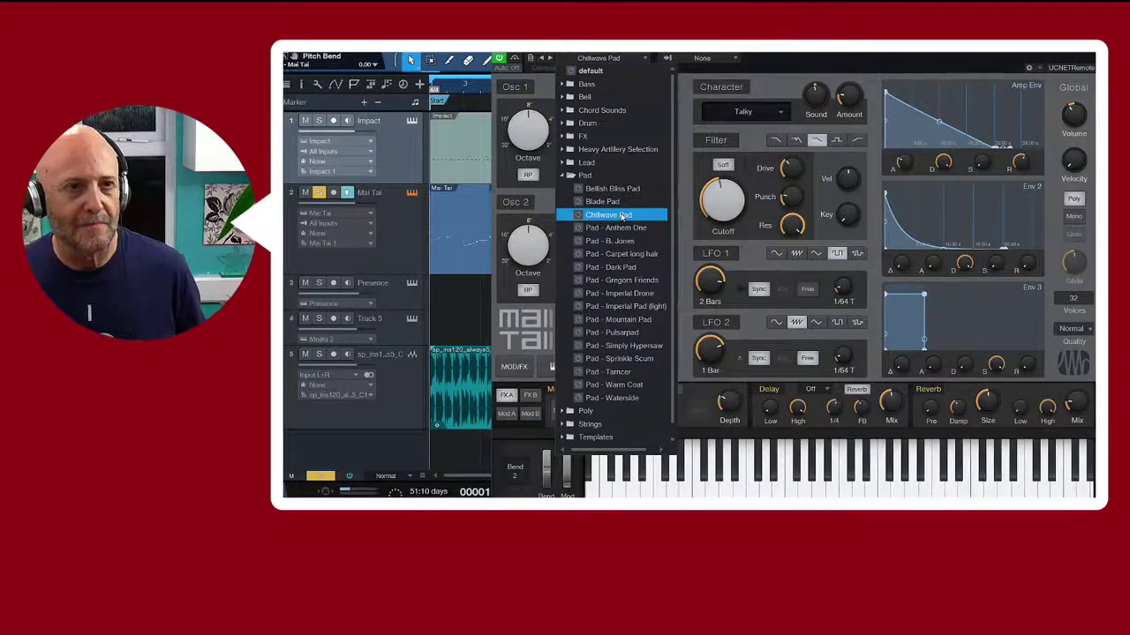
Audition the Anthem One, B. Jones and Carpet long hair presets in the Pad folder
click(608, 227)
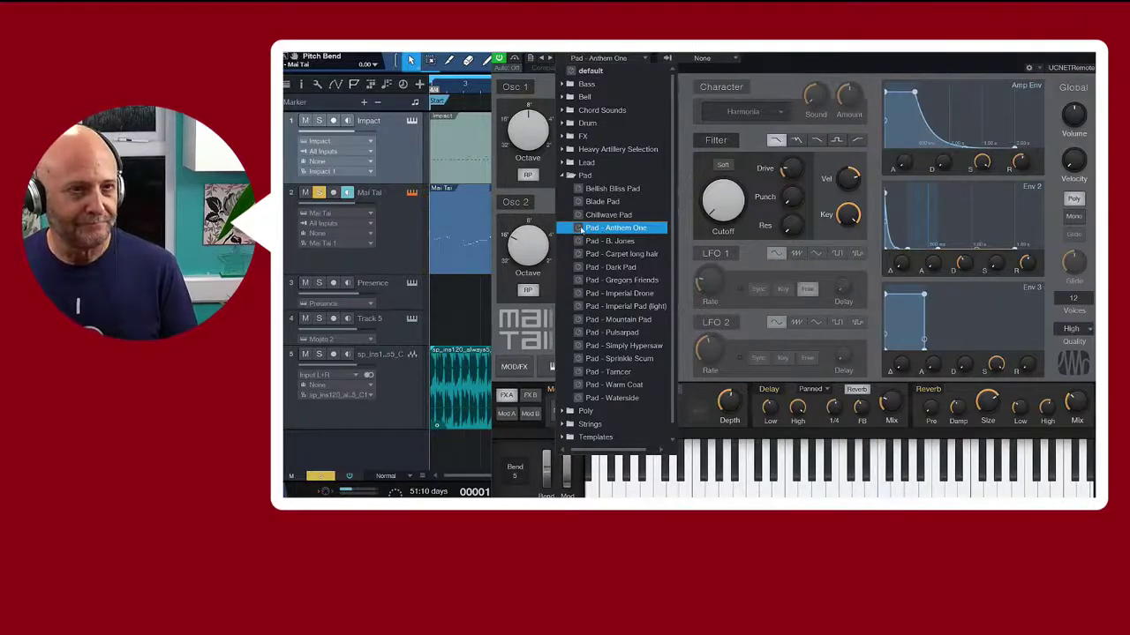
click(603, 241)
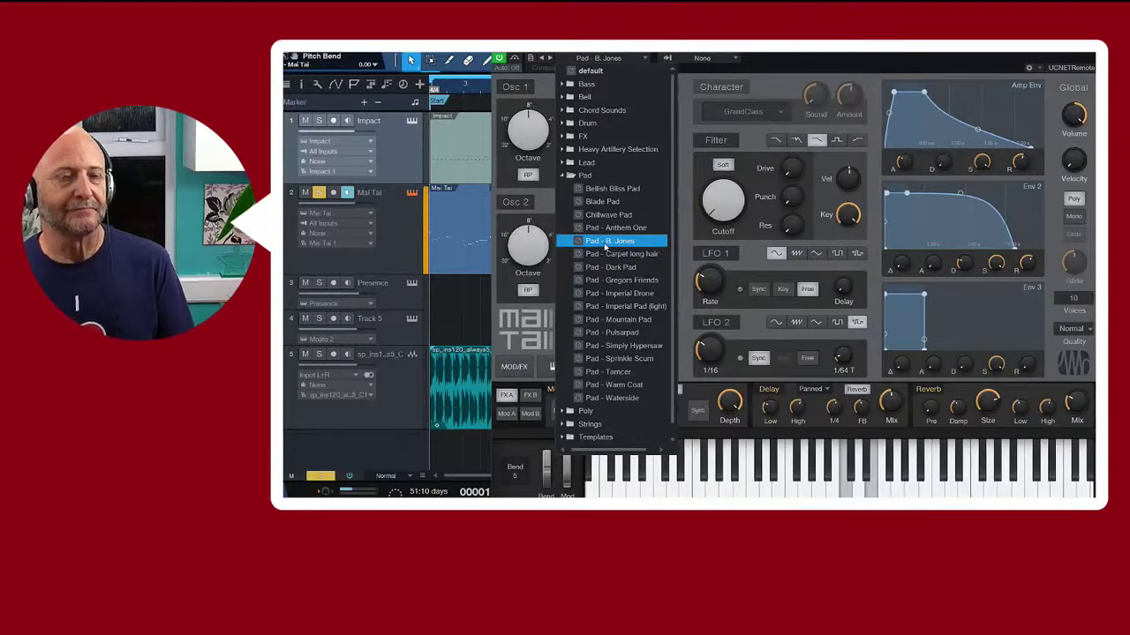
click(617, 255)
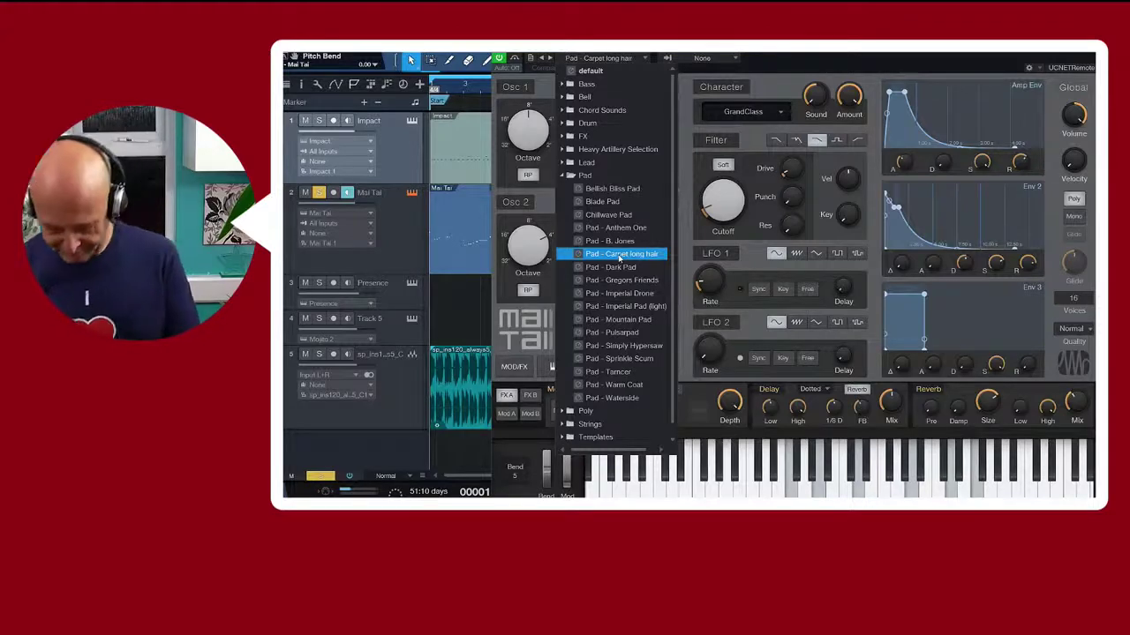
click(615, 228)
click(620, 254)
Audition the Dark Pad, Imperial Drone, Imperial Pad (light) and Mountain Pad presets in the Pad folder
click(611, 266)
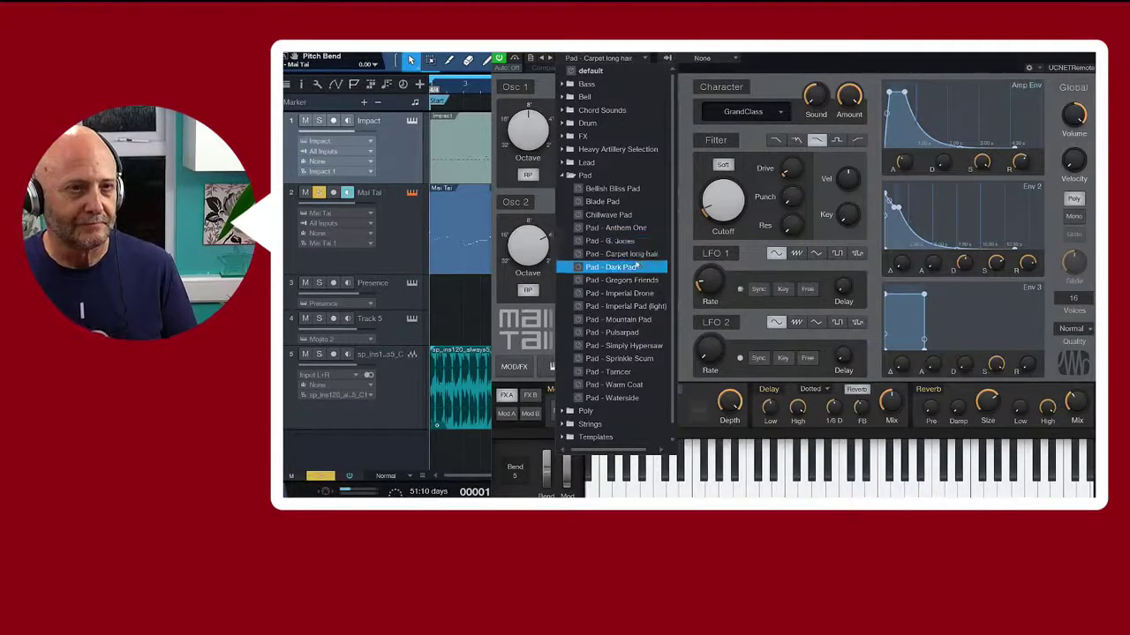
click(631, 279)
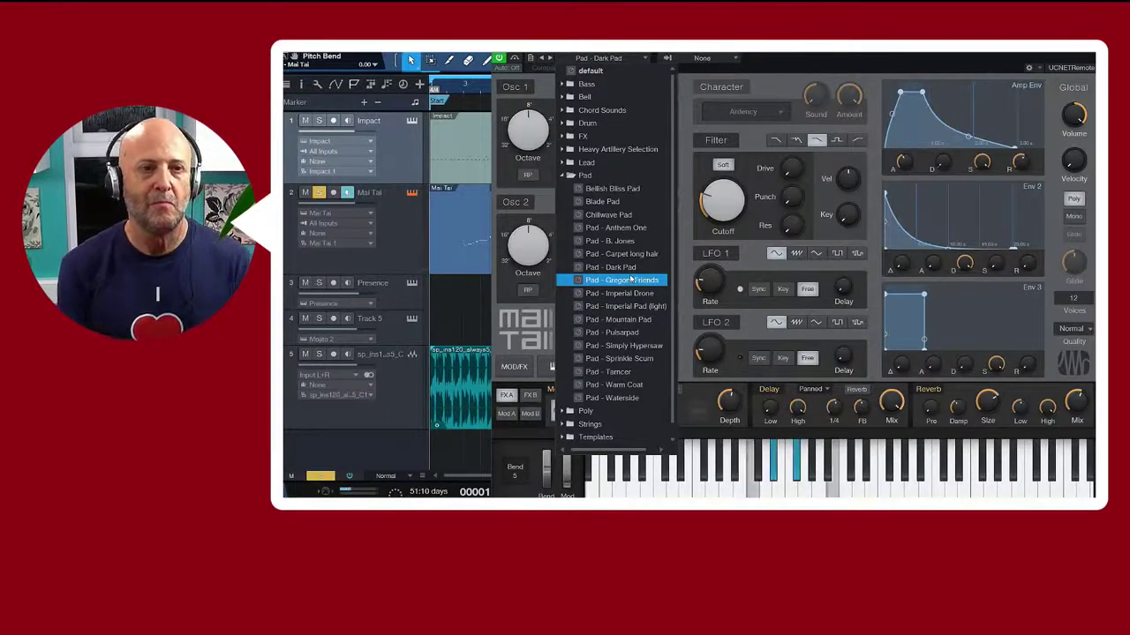
click(609, 228)
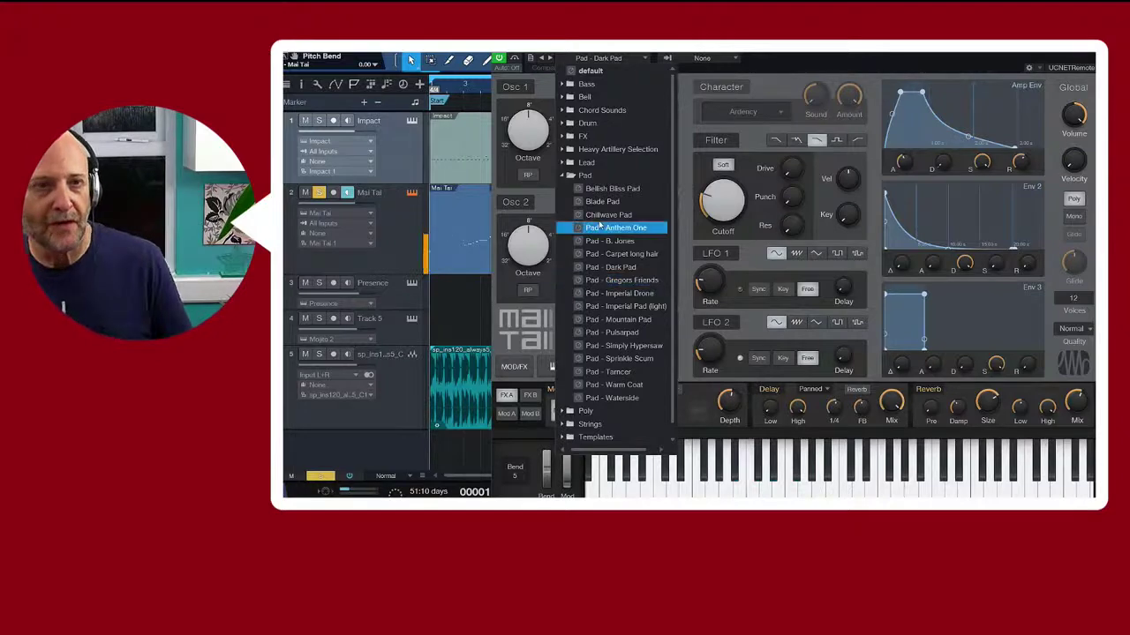
click(599, 242)
click(623, 293)
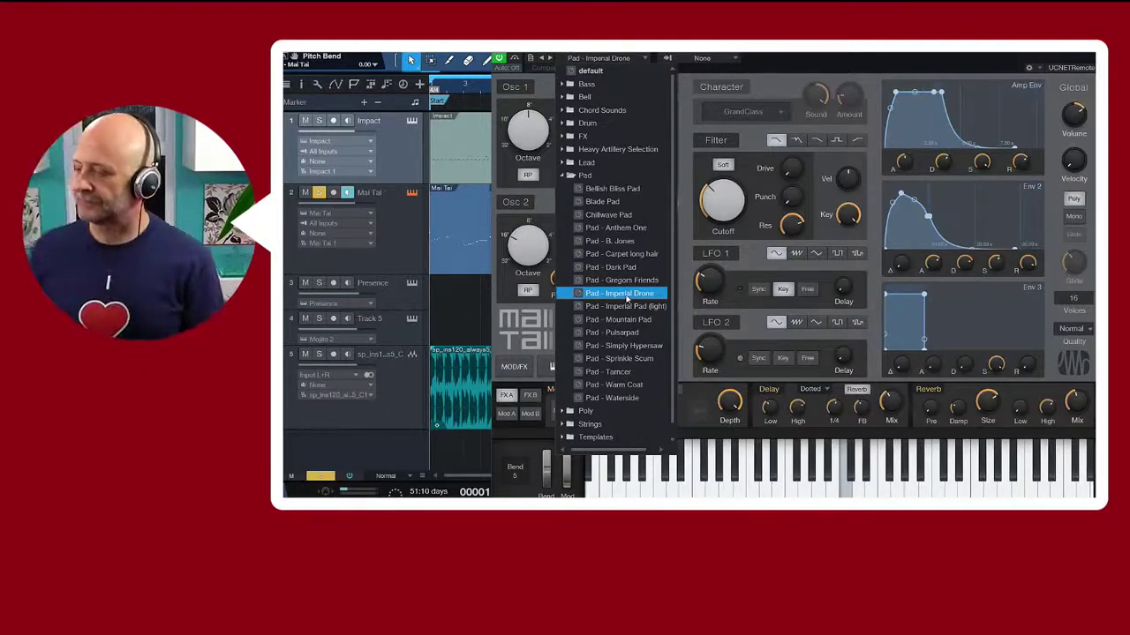
click(629, 306)
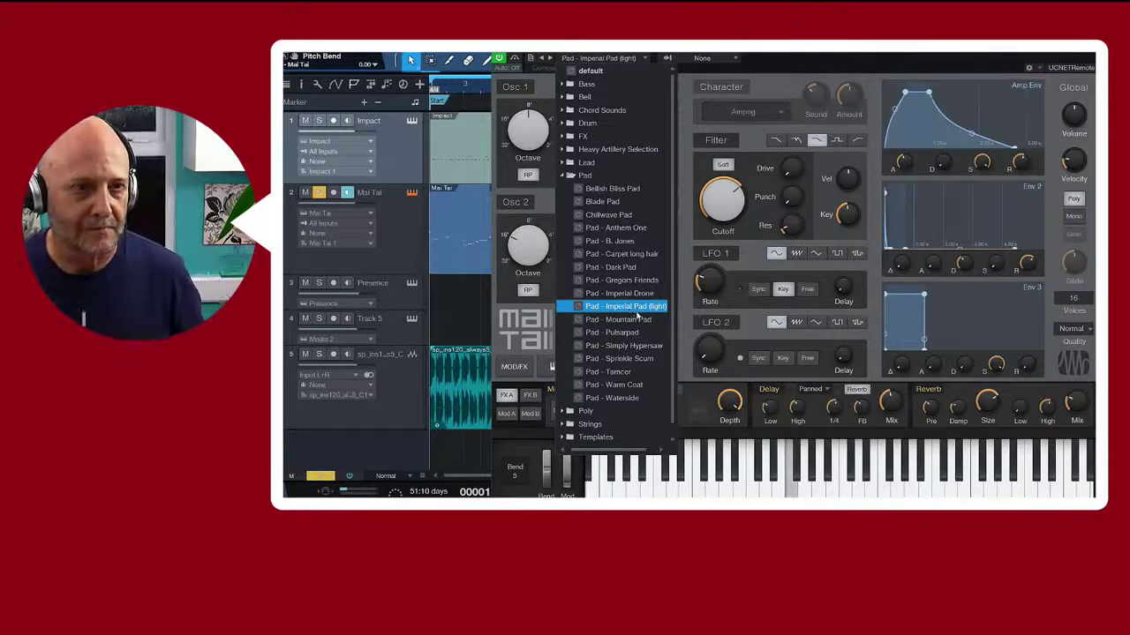
click(635, 319)
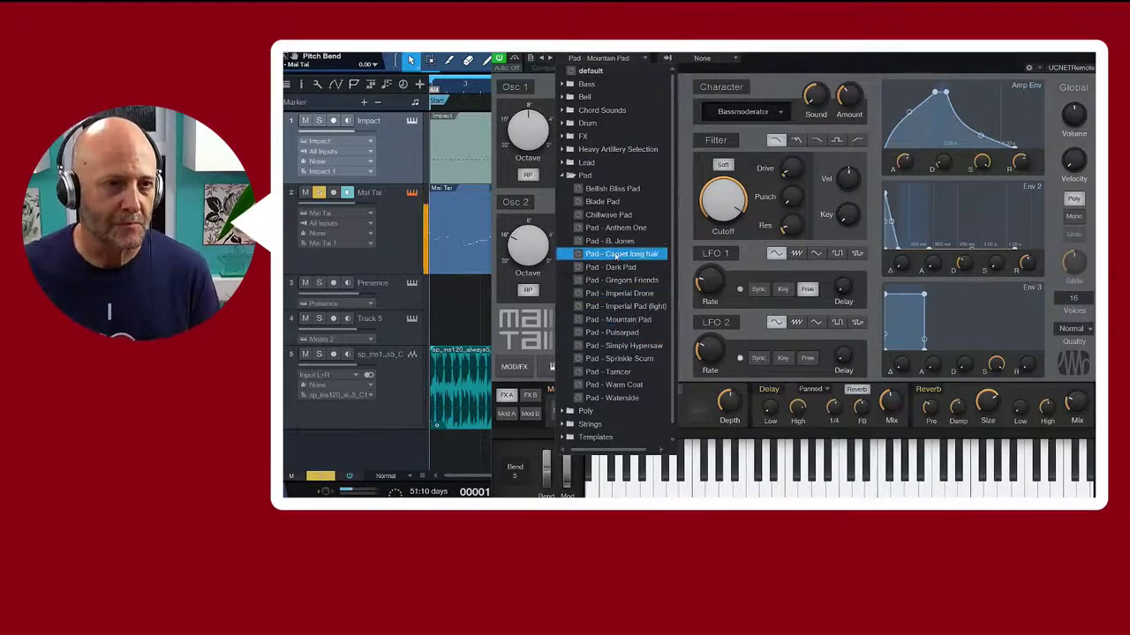
Audition the Pulsarpad, Simply Hypersaw, Sprinkle Scum, Tamcer, Warm Coat and Waterside presets in the Pad folder
click(632, 332)
click(625, 345)
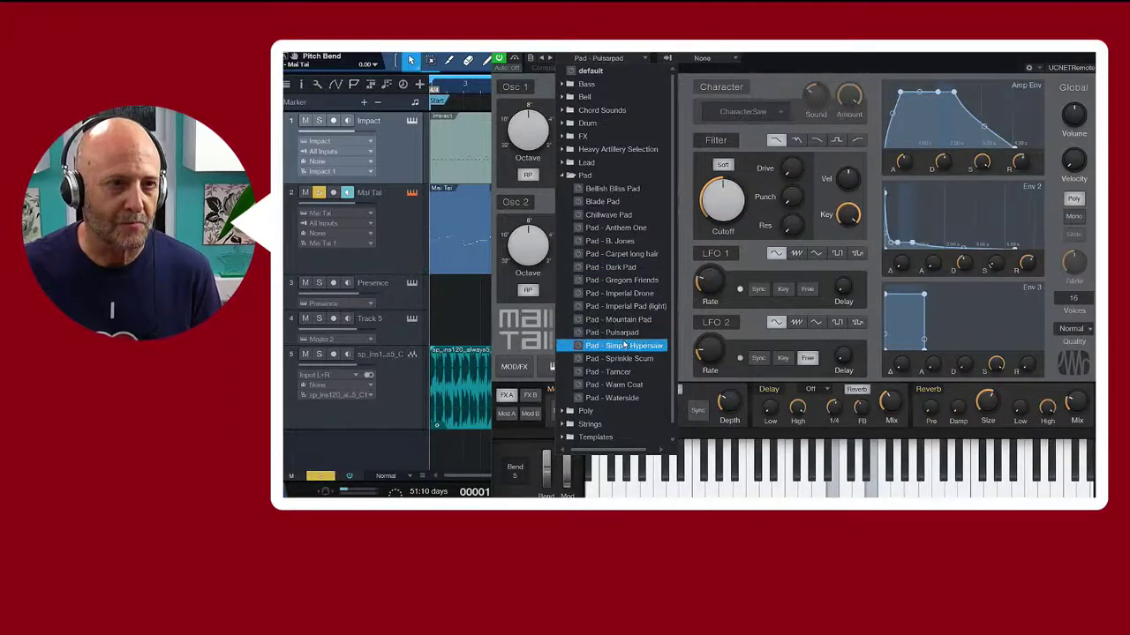
click(618, 359)
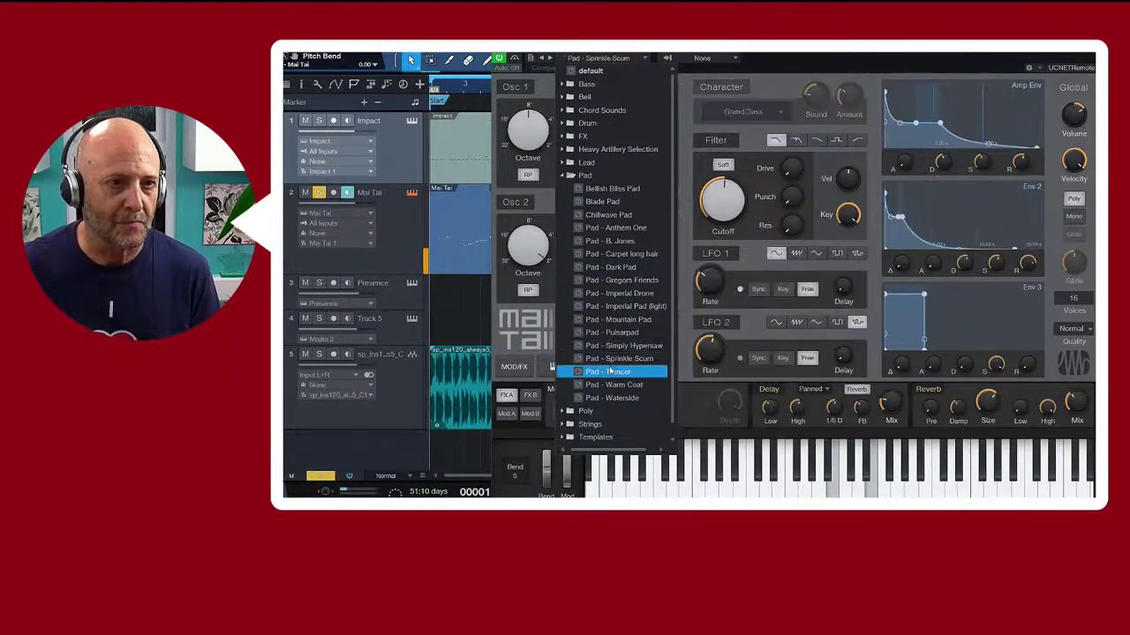
click(608, 371)
click(612, 385)
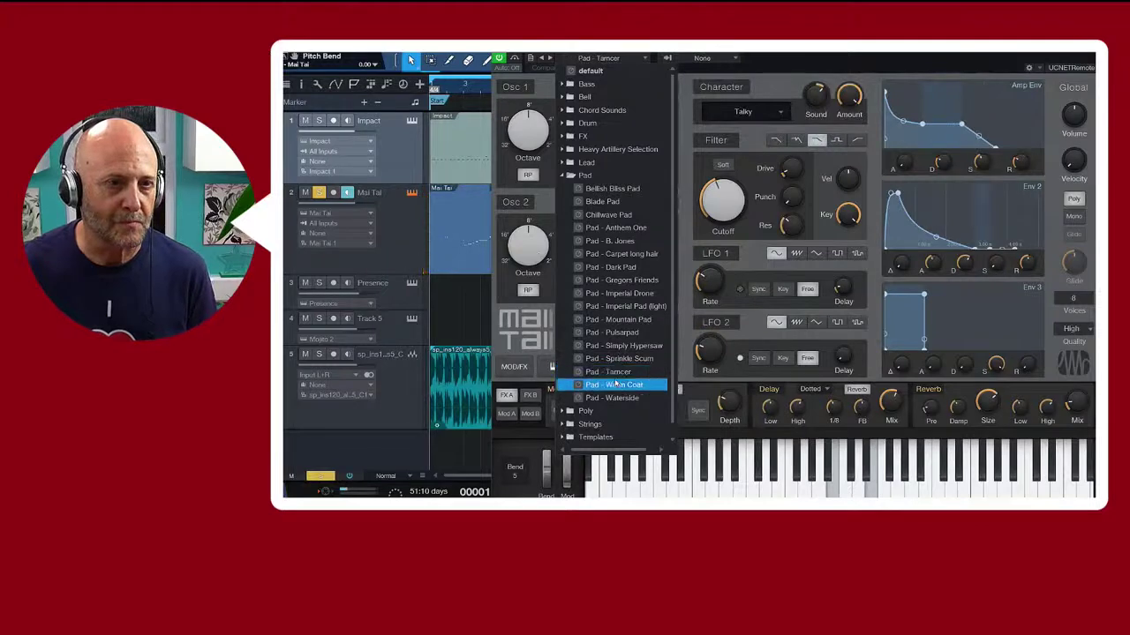
click(618, 398)
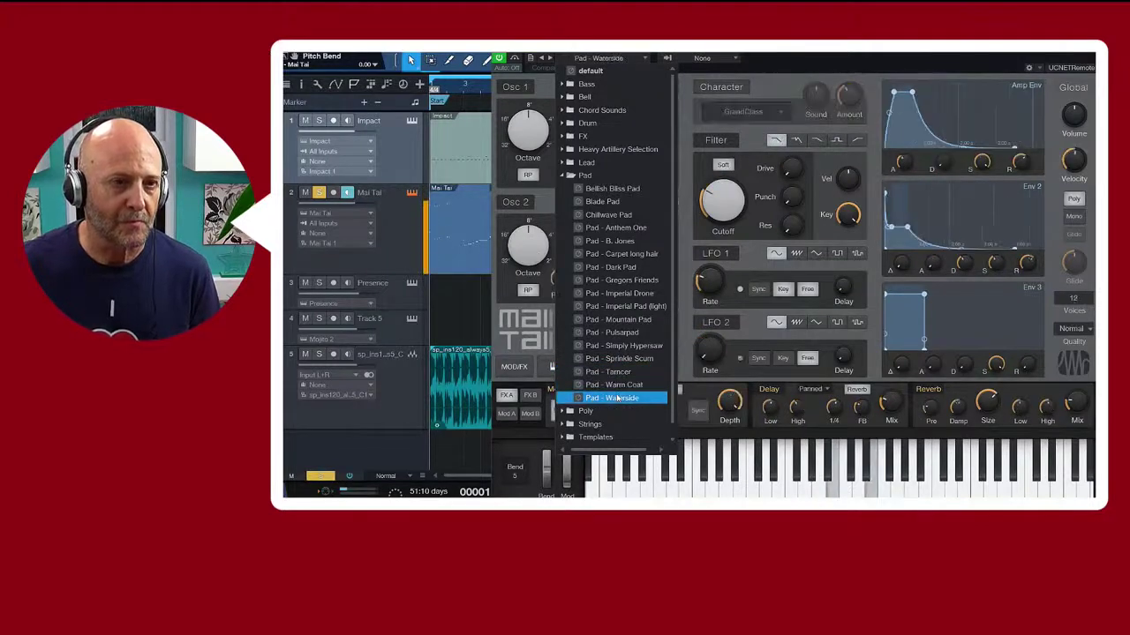
Collapse the Pad folder, expand the Poly folder and audition its Blade Brass and Chaos Keys presets
click(575, 176)
click(569, 176)
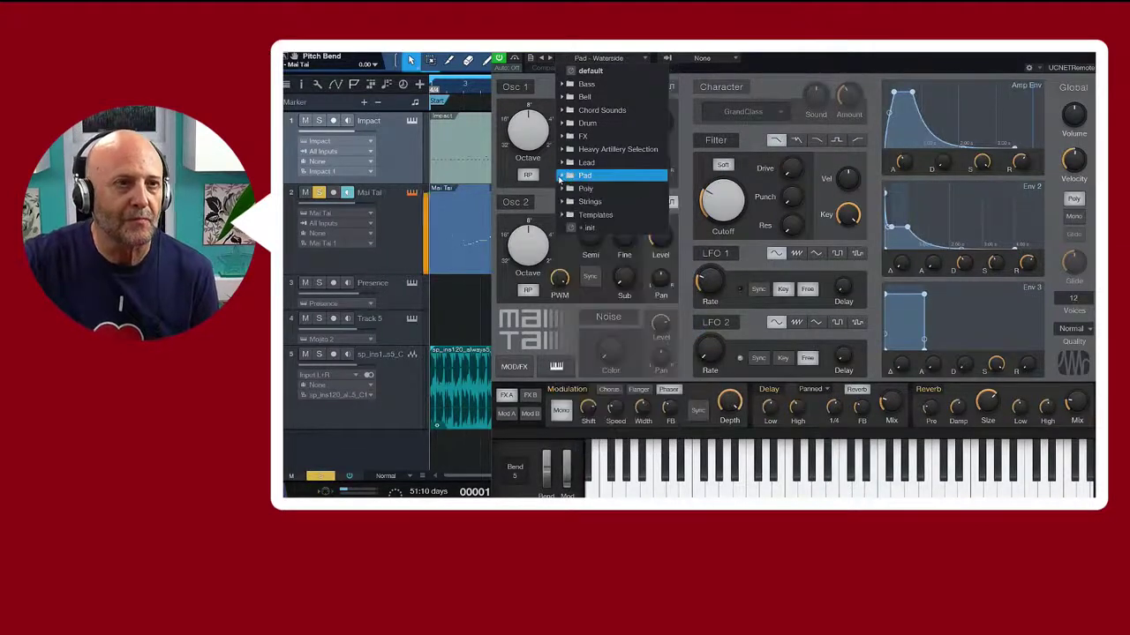
click(572, 189)
click(565, 190)
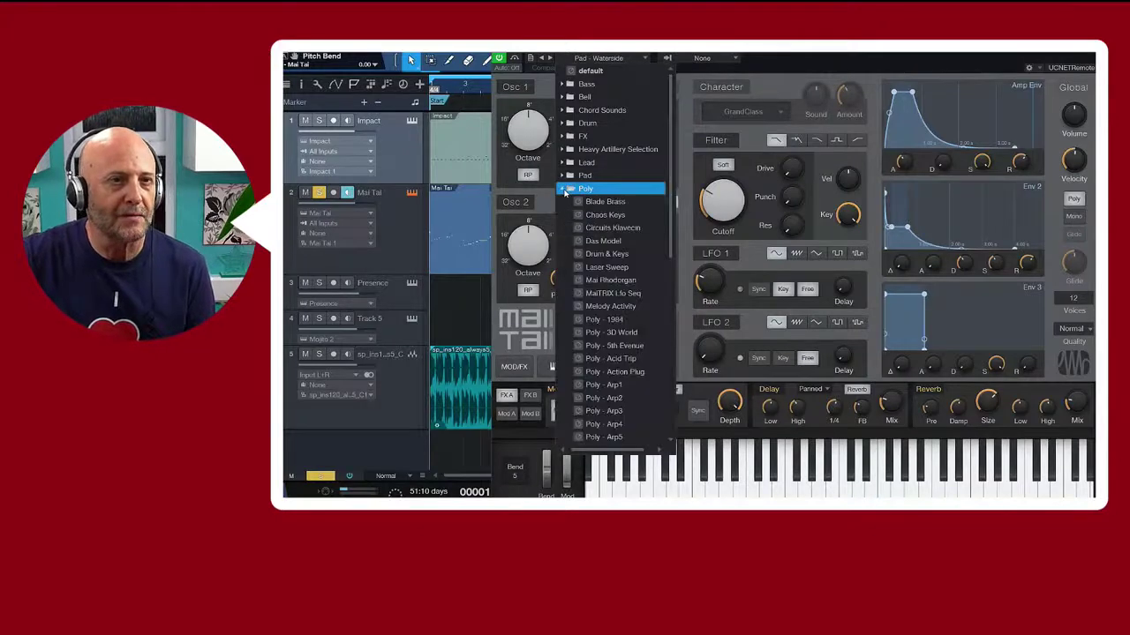
click(586, 202)
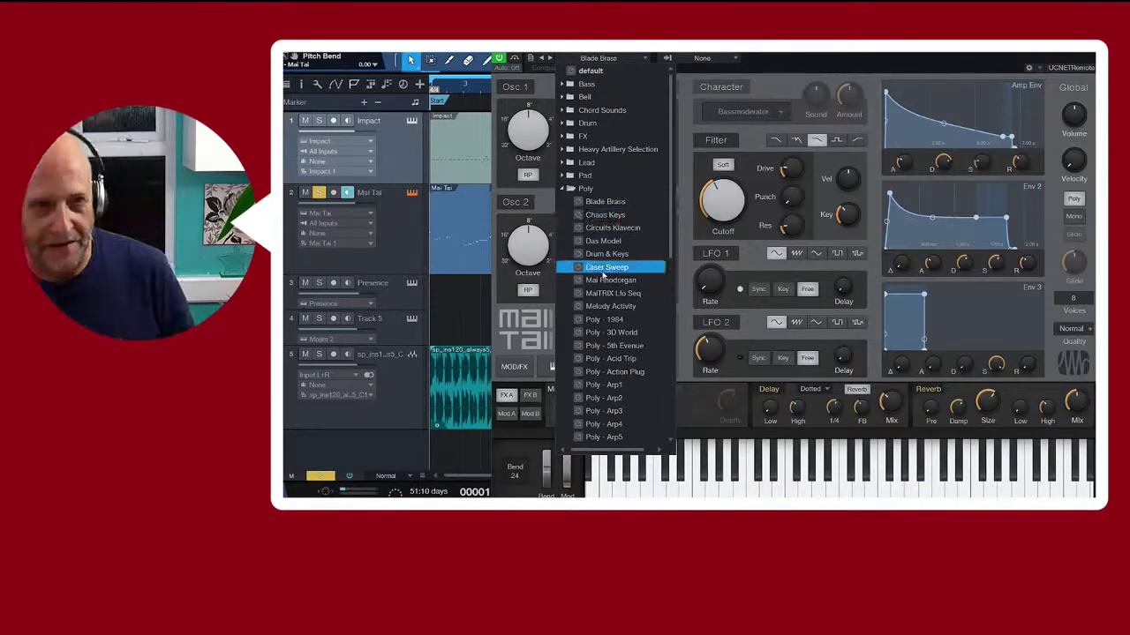
click(618, 216)
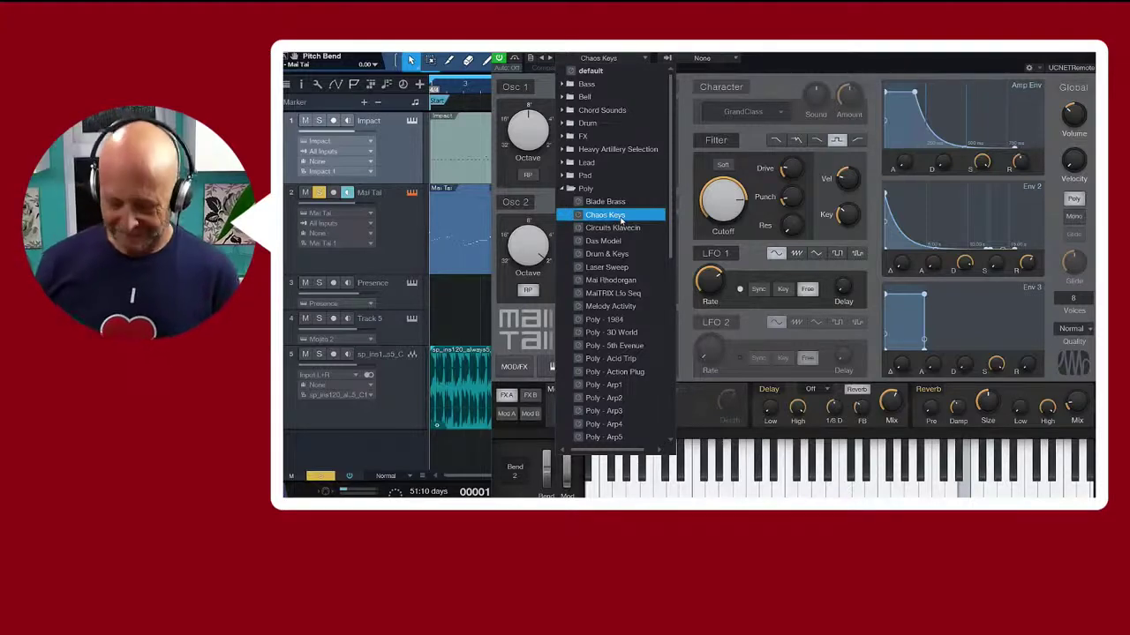
Audition the Circuits Klavecin, Das Model, Drum & Keys, Laser Sweep and Mai Rhodorgan presets in the Poly folder
click(616, 230)
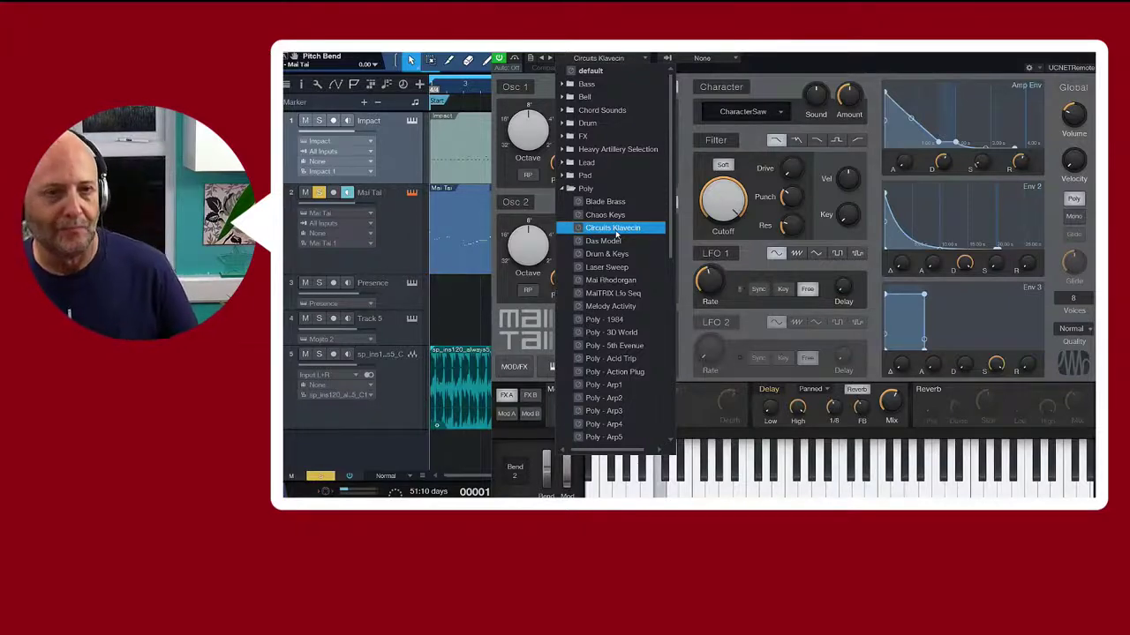
click(625, 241)
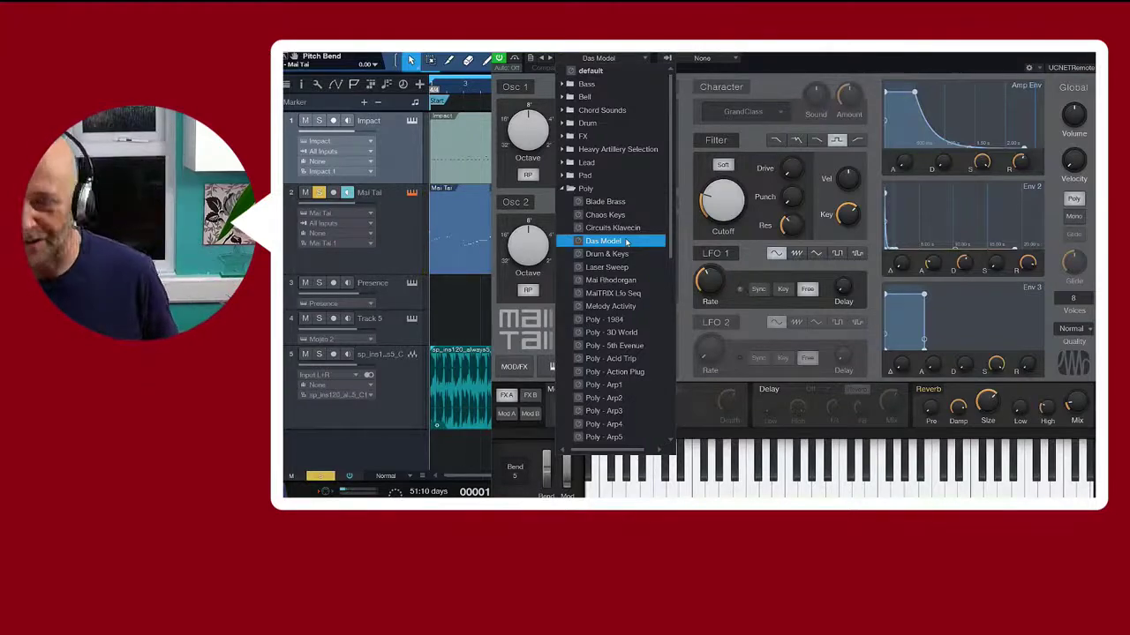
click(607, 254)
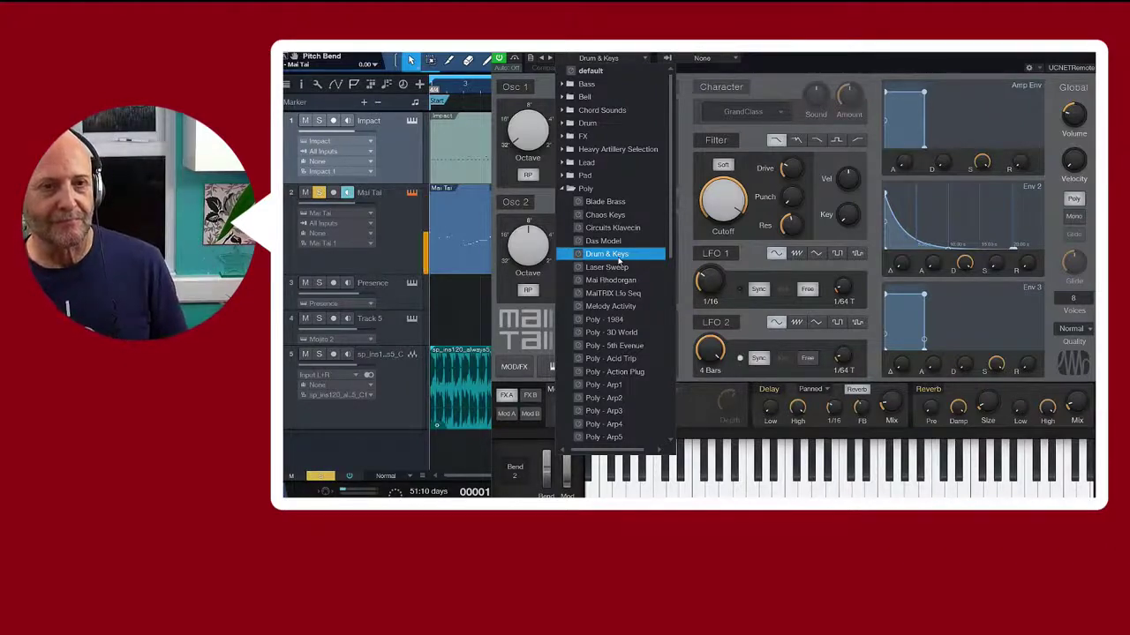
click(621, 265)
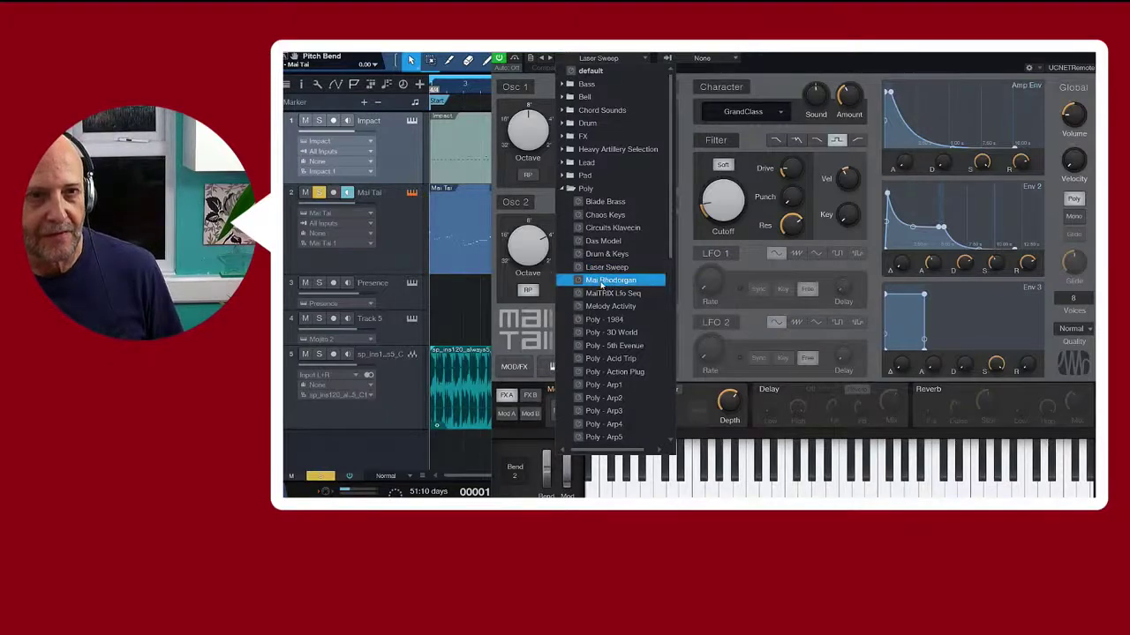
click(601, 280)
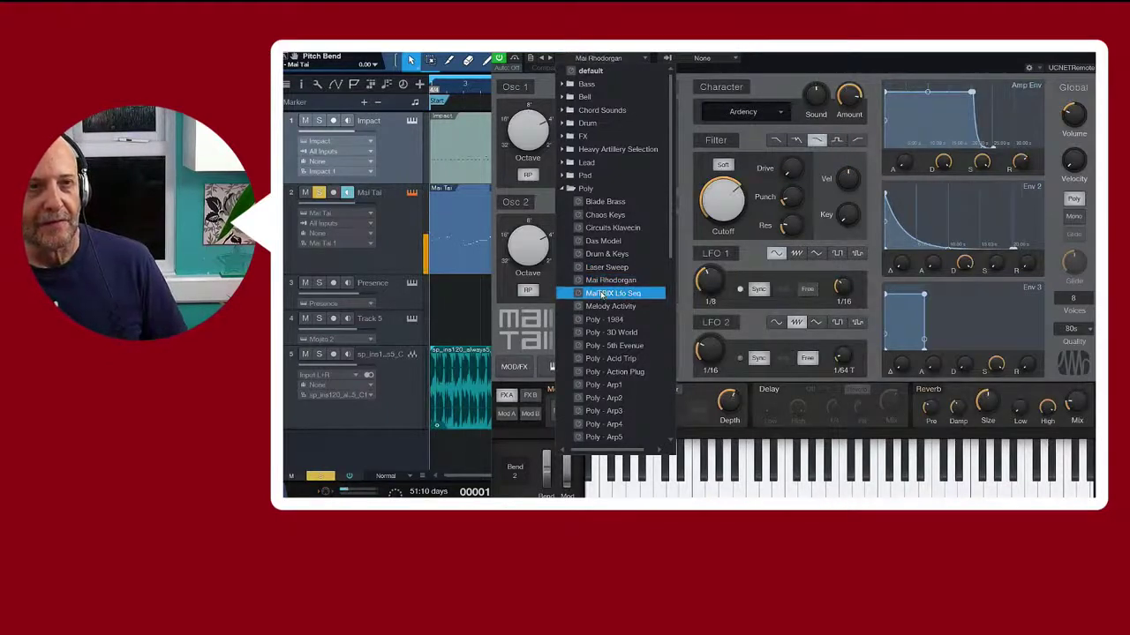
Audition the MaiTRIX Lfo Seq and Melody Activity presets in the Poly folder
click(601, 294)
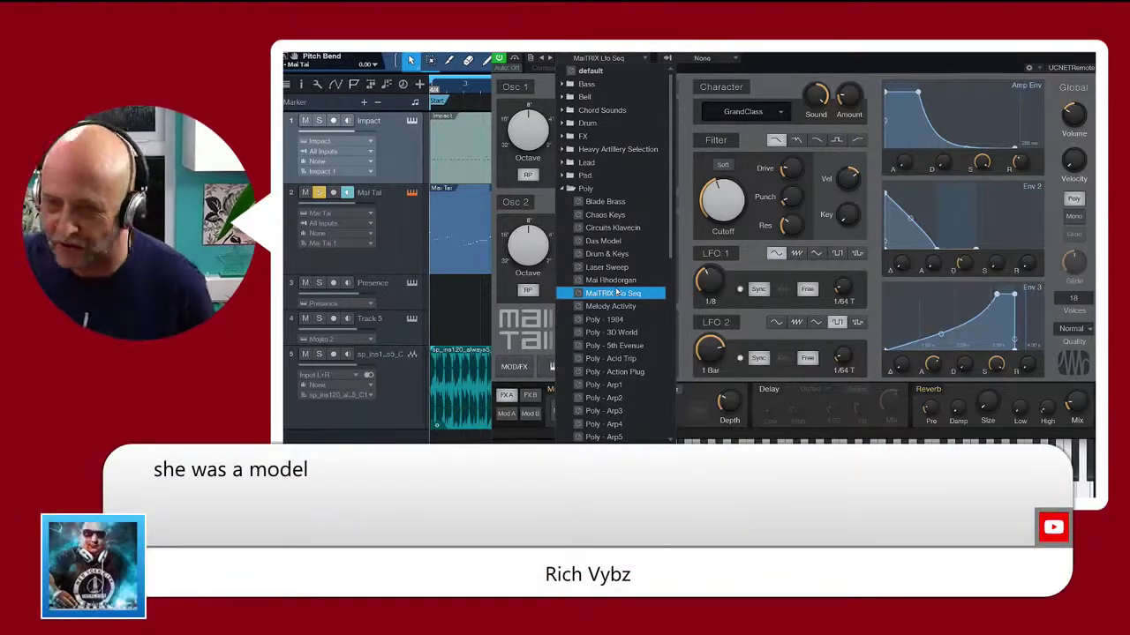
click(620, 282)
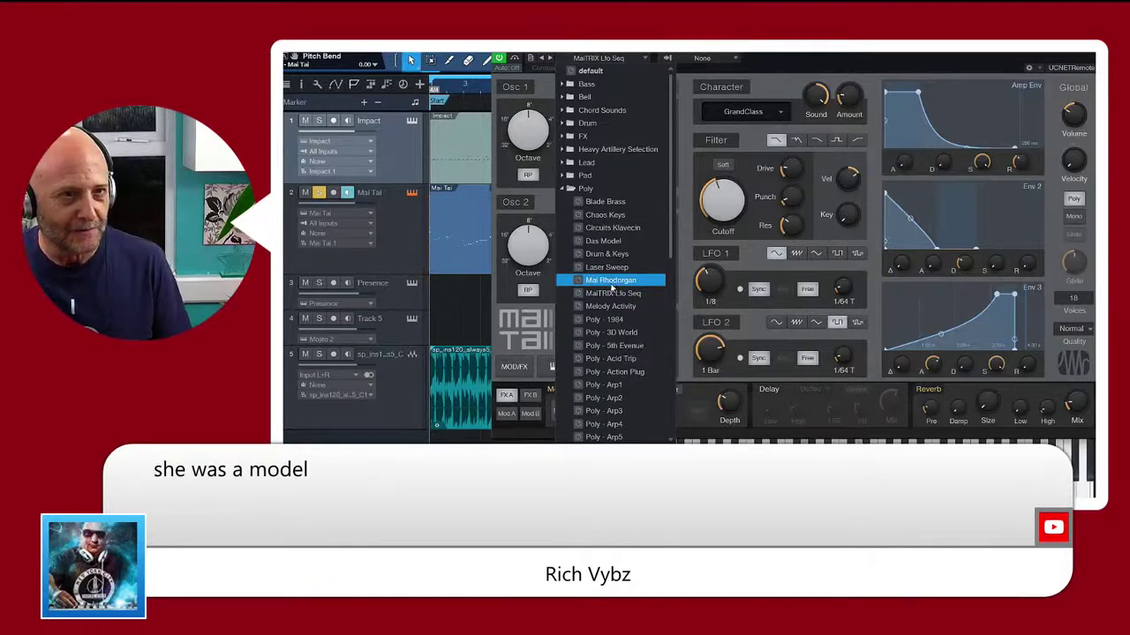
click(611, 294)
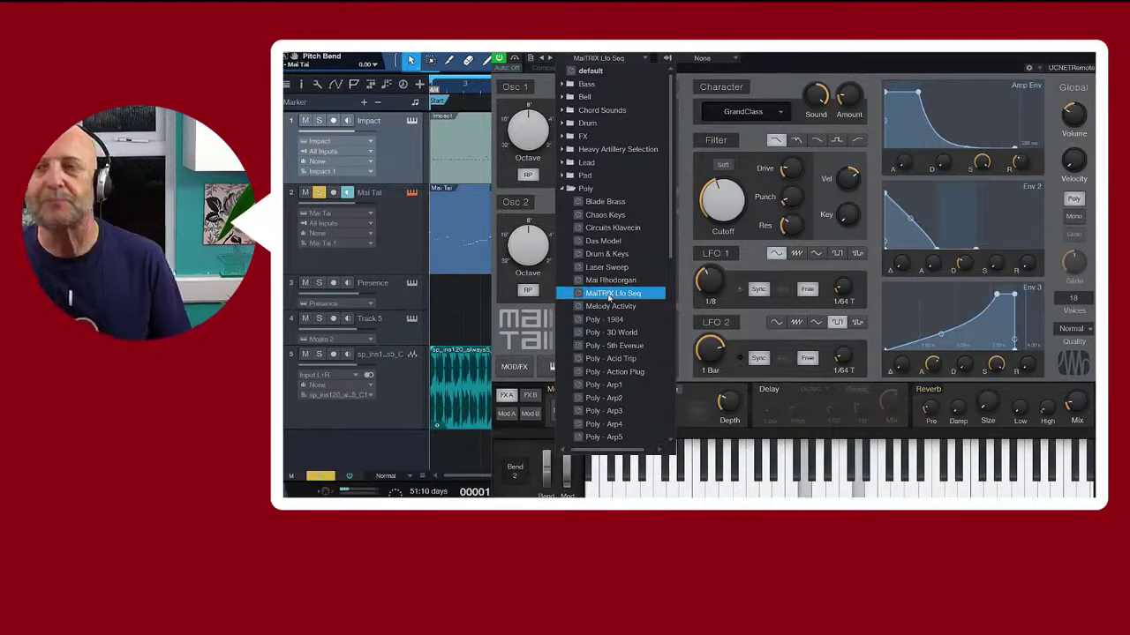
click(607, 306)
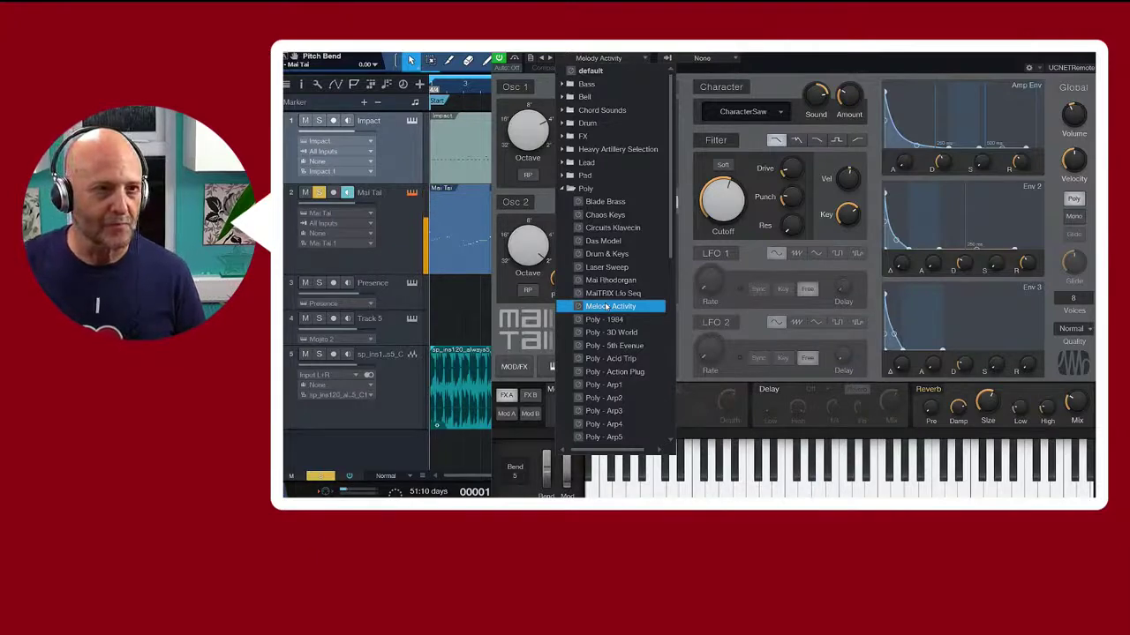
Audition the 3D World, 5th Evenue, 1984 and Action Plug presets in the Poly folder
click(610, 332)
click(622, 346)
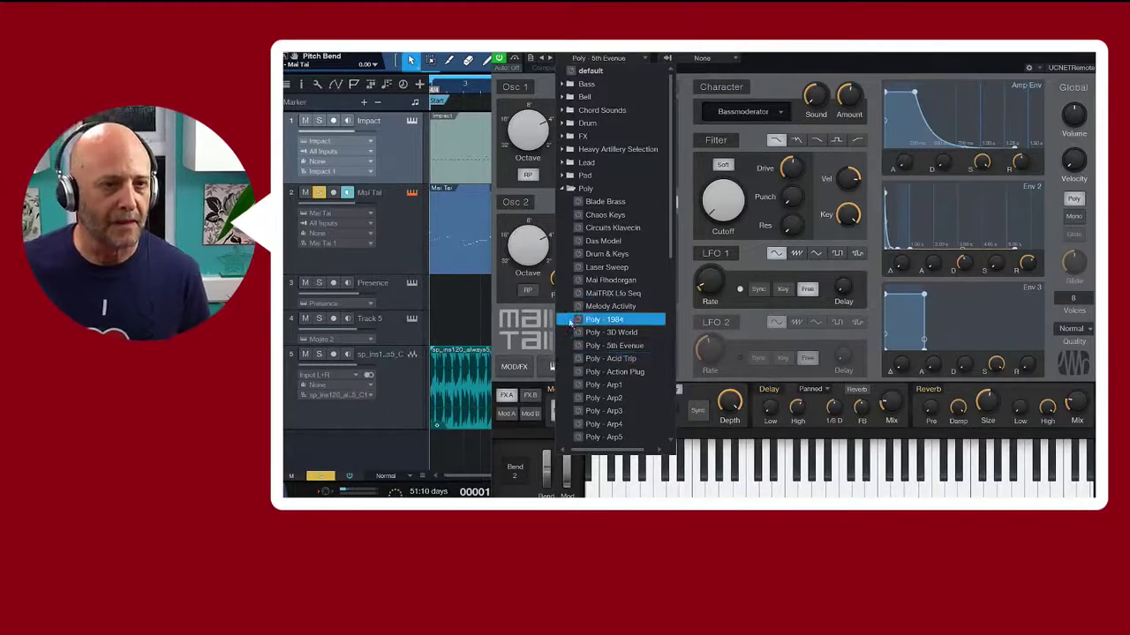
click(571, 321)
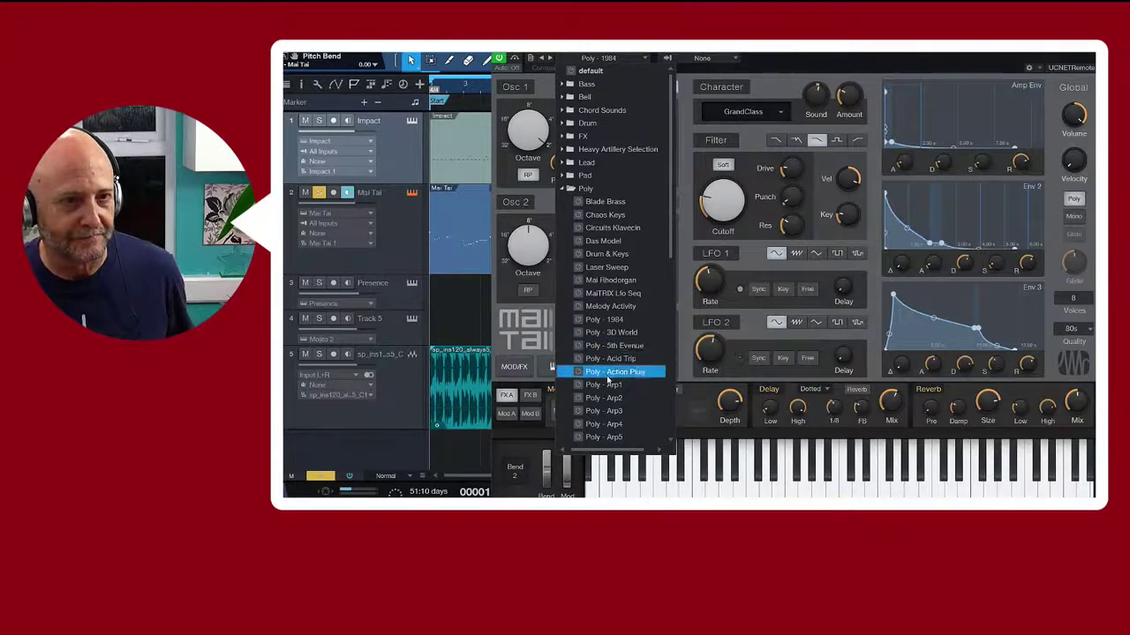
click(608, 373)
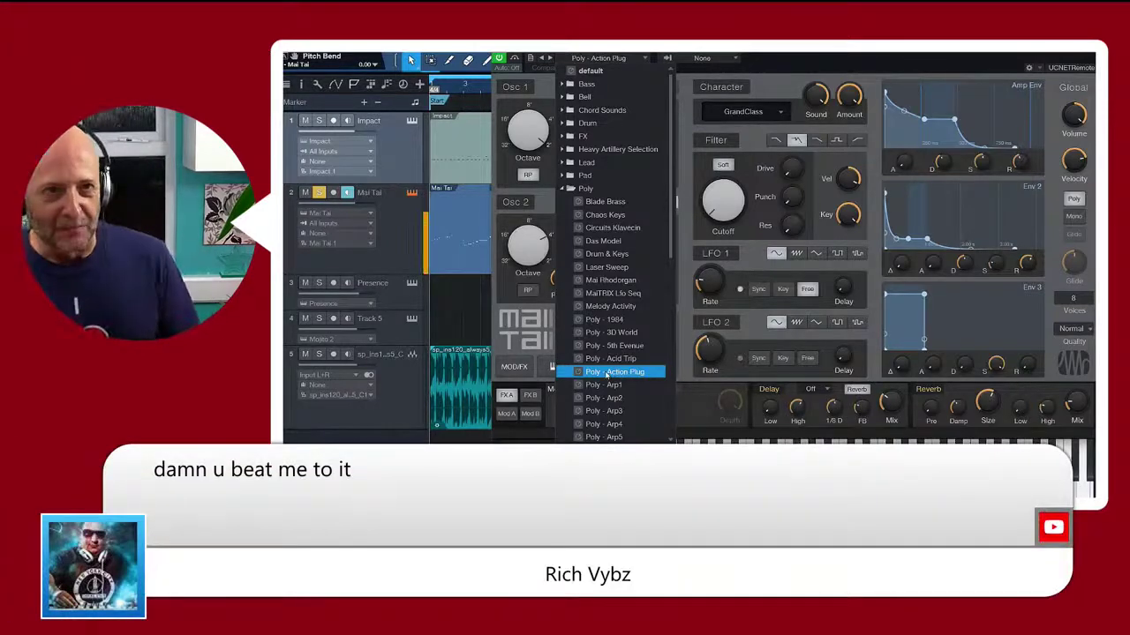
Dismiss the preset list and close the Mai Tai instrument window to return to the arrangement
key(Up)
key(Up)
key(Up)
key(Up)
key(Up)
key(Up)
key(Up)
key(Up)
key(Up)
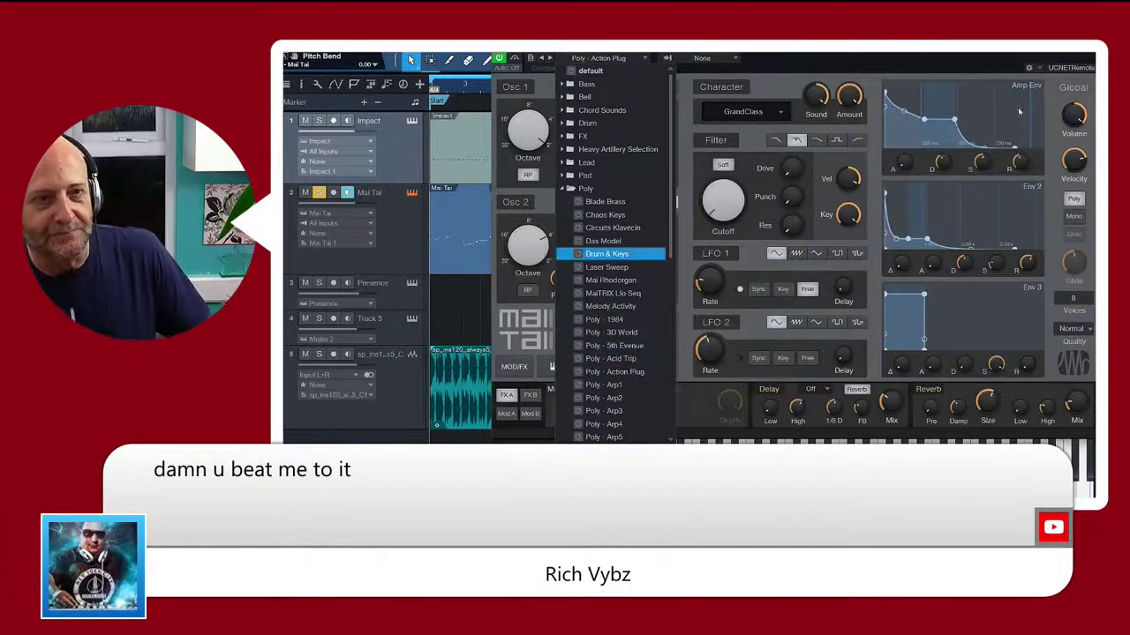
key(Escape)
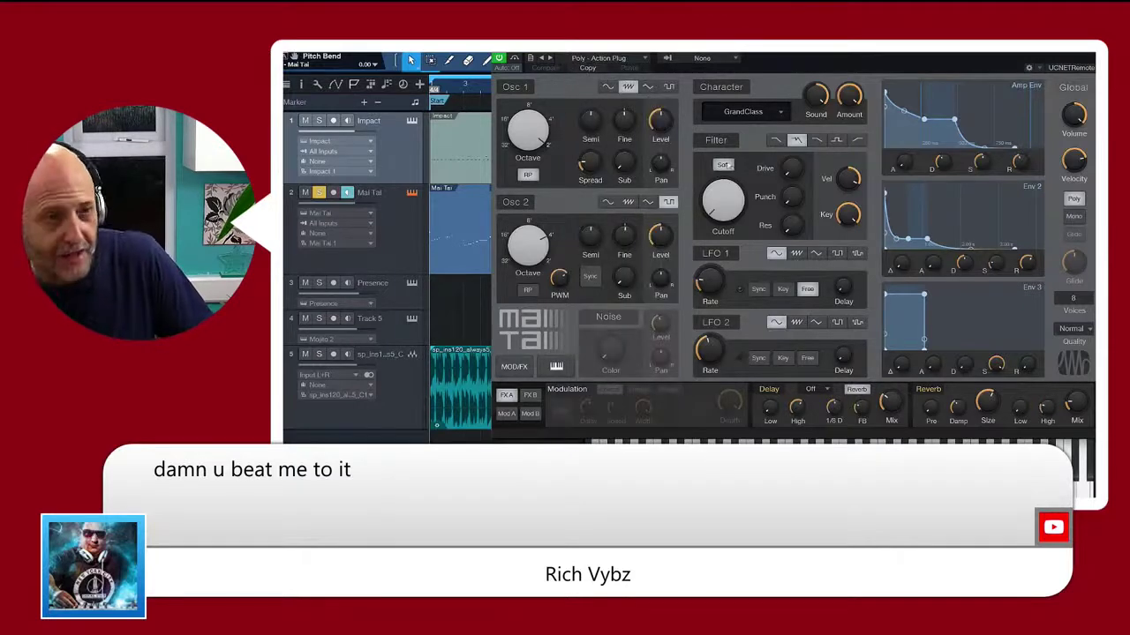
key(ctrl+w)
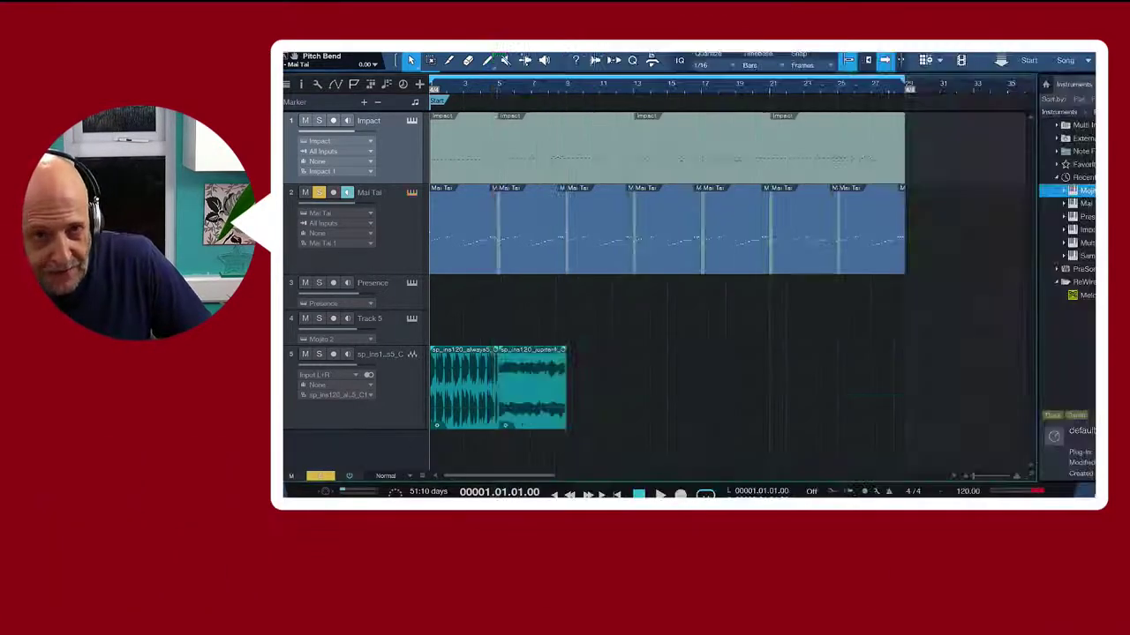
Open the Presence instrument editor, turn off solo and monitoring on the Mai Tai track and solo the Presence track
click(412, 283)
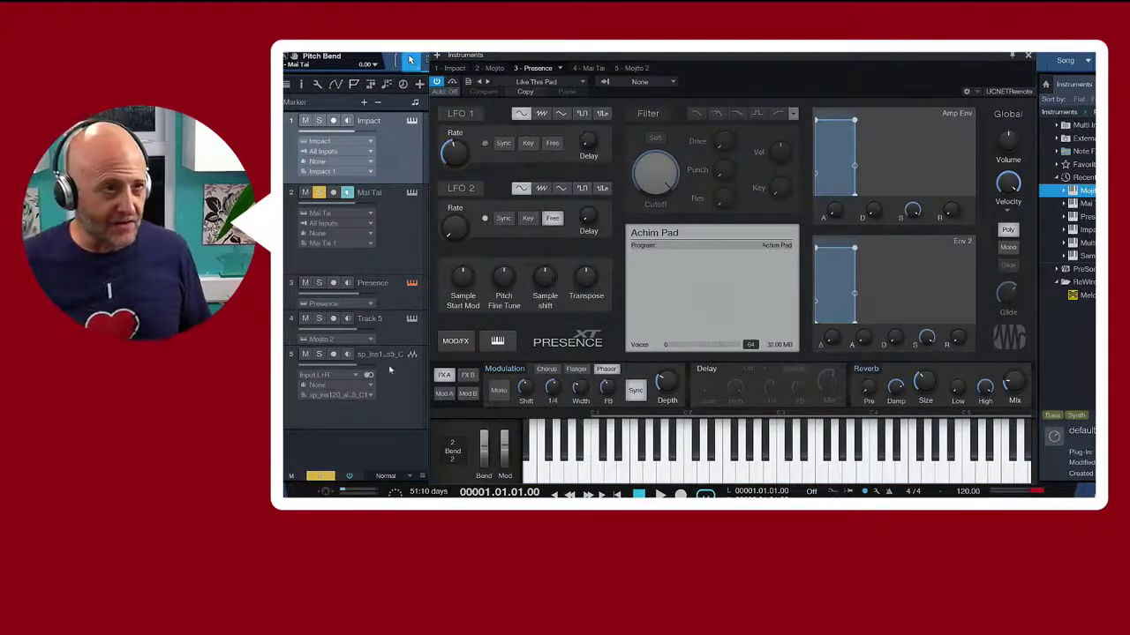
click(348, 196)
click(321, 196)
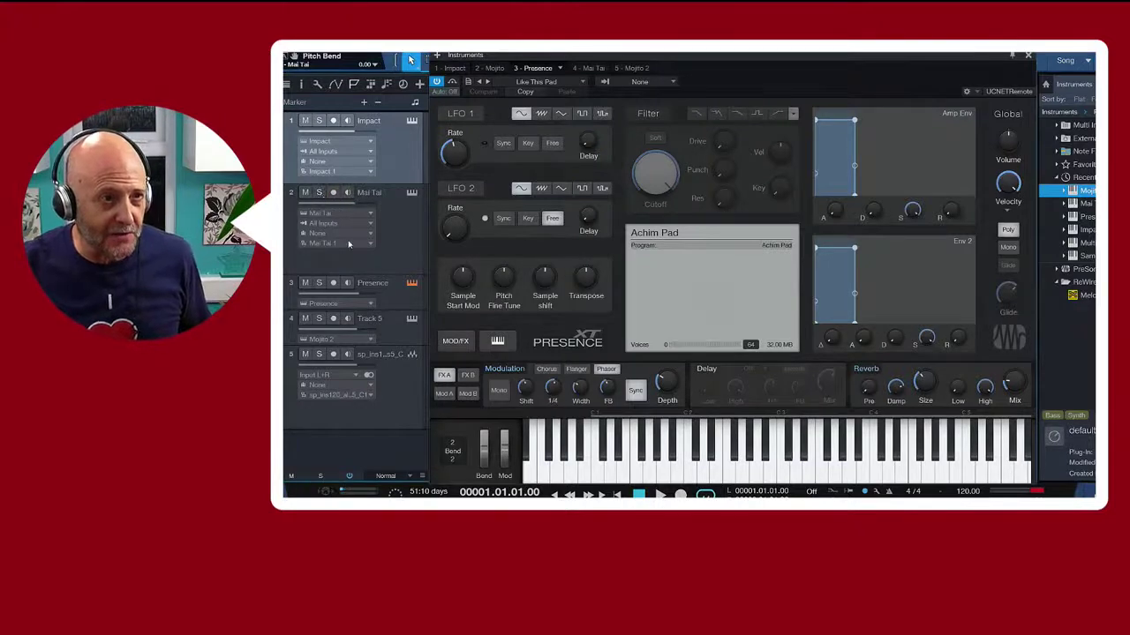
click(319, 283)
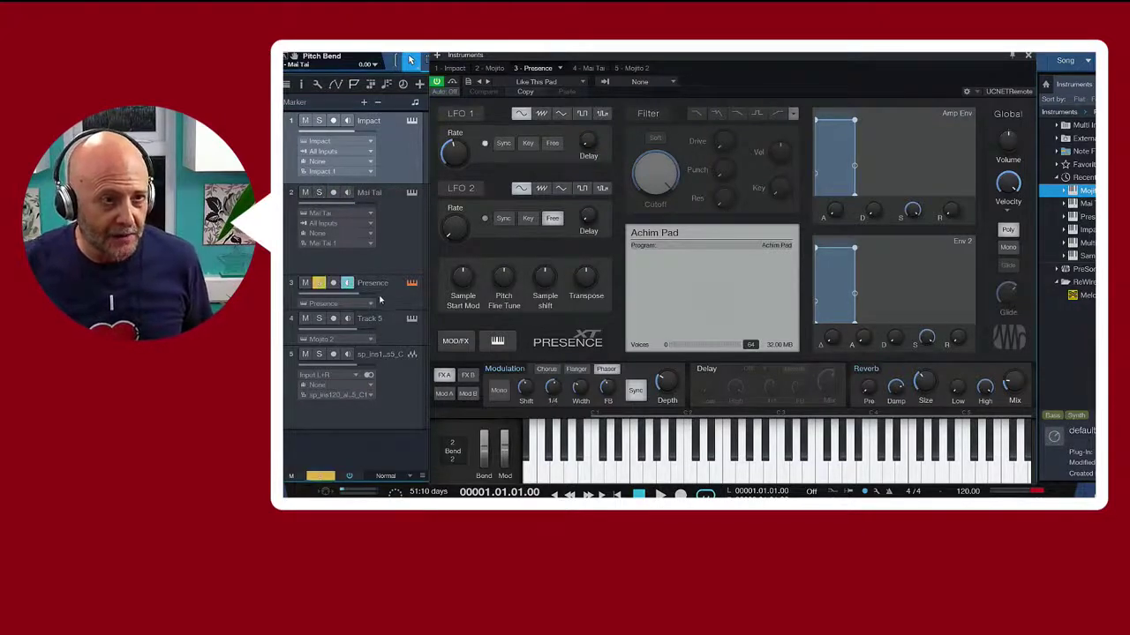
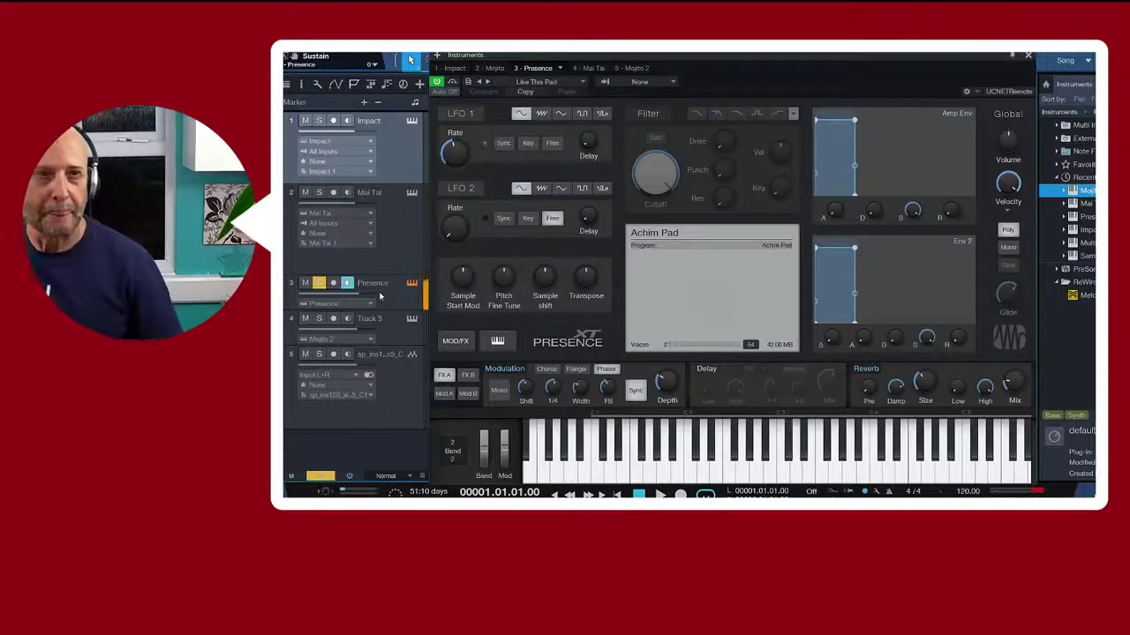
Open the Presence preset list, collapse the Pads and Synth Session folders and expand the Cellos folder inside Strings
click(583, 82)
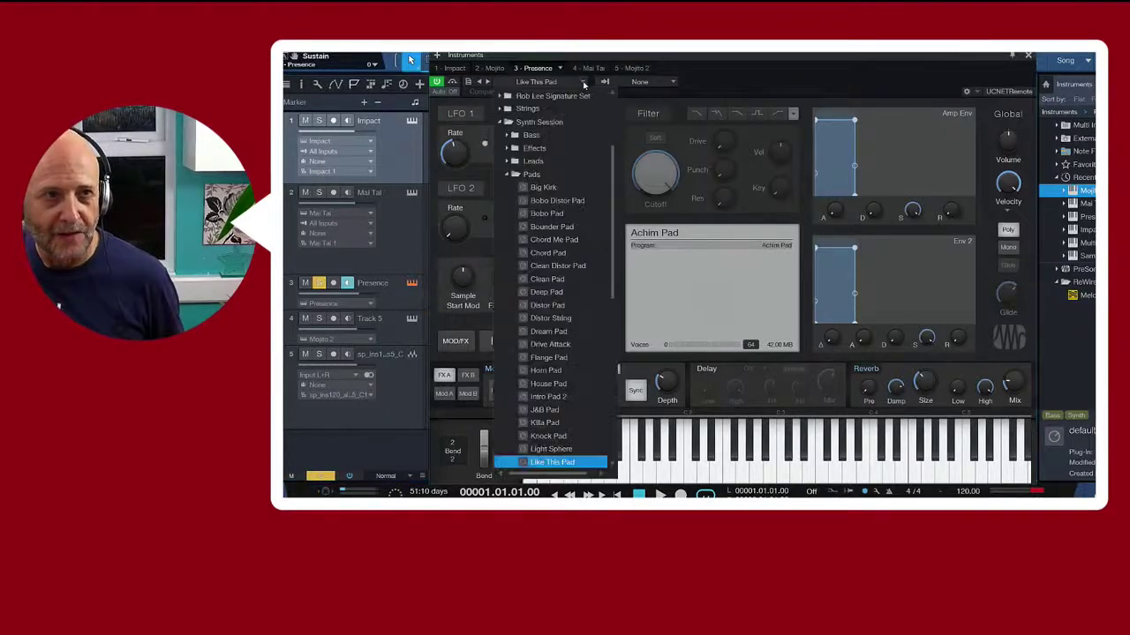
click(506, 175)
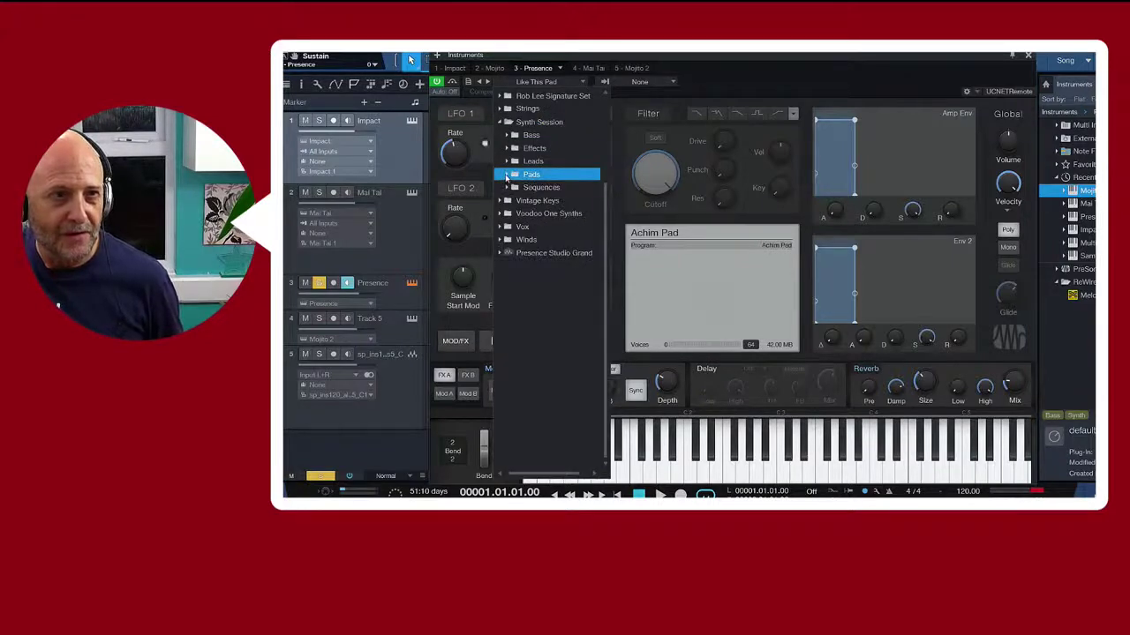
click(501, 124)
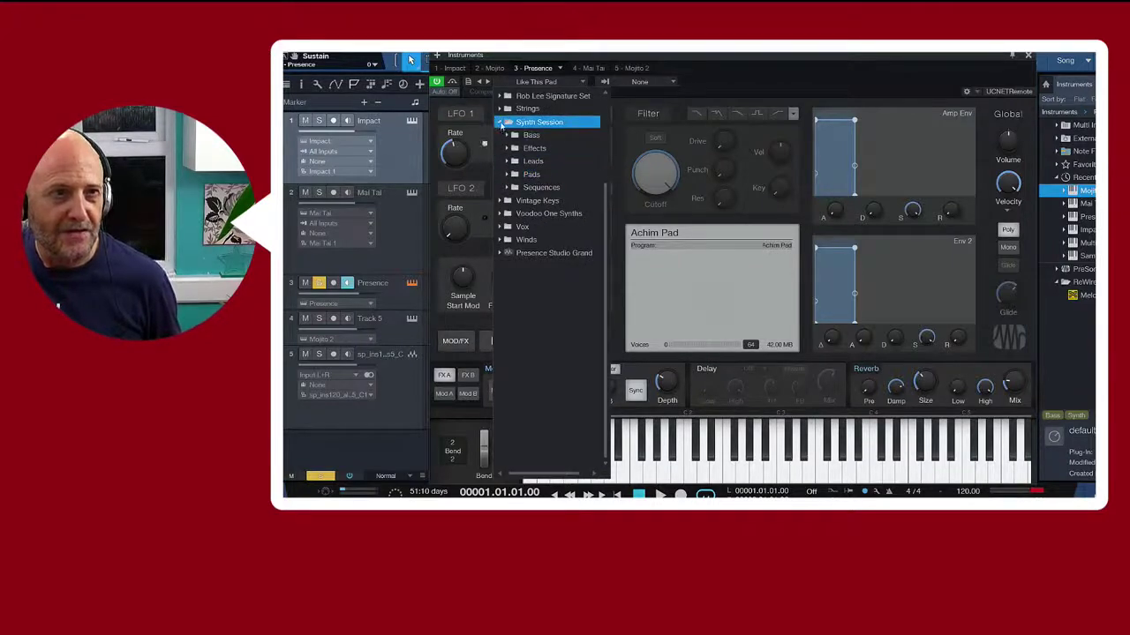
click(500, 125)
click(501, 108)
click(501, 108)
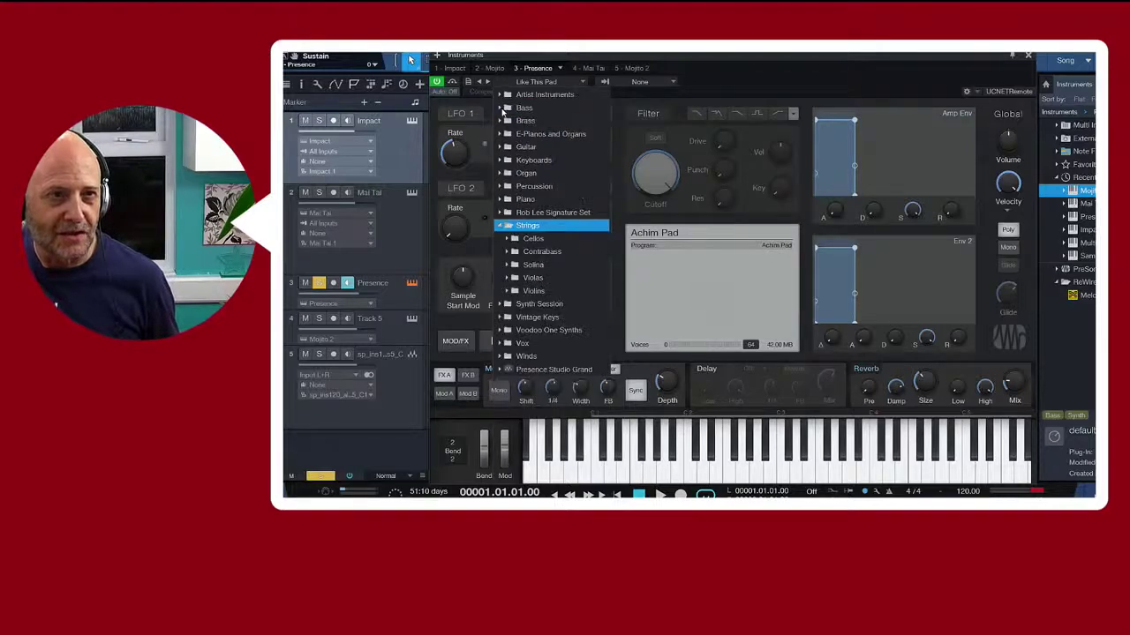
click(538, 239)
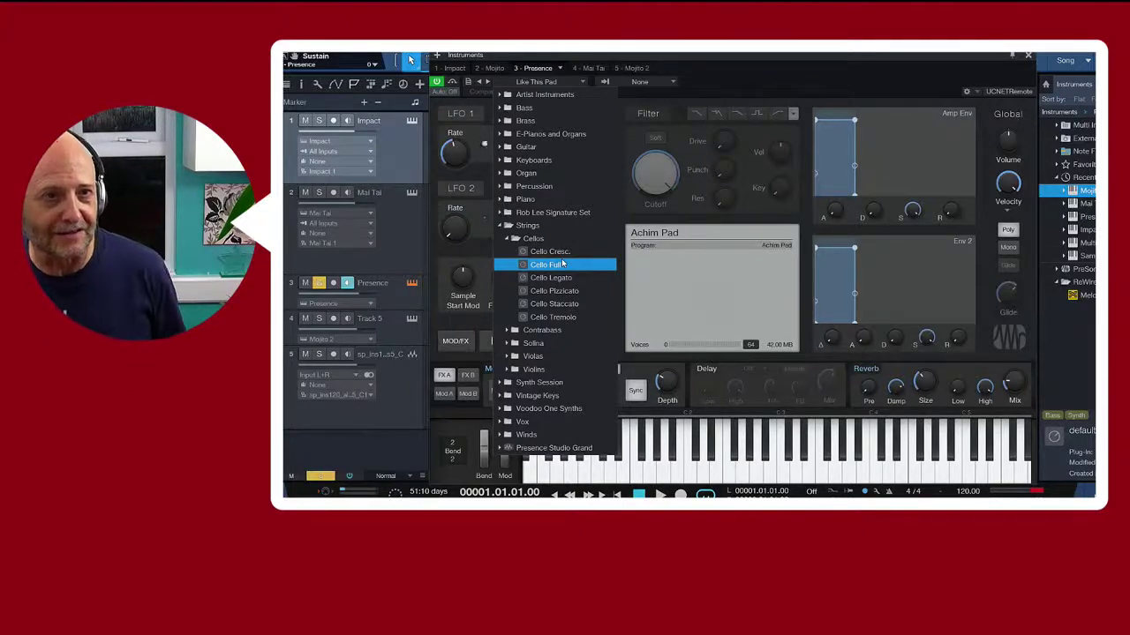
Audition the Cello Full, Cello Legato, Cello Pizzicato, Cello Staccato and Cello Tremolo presets
double_click(557, 266)
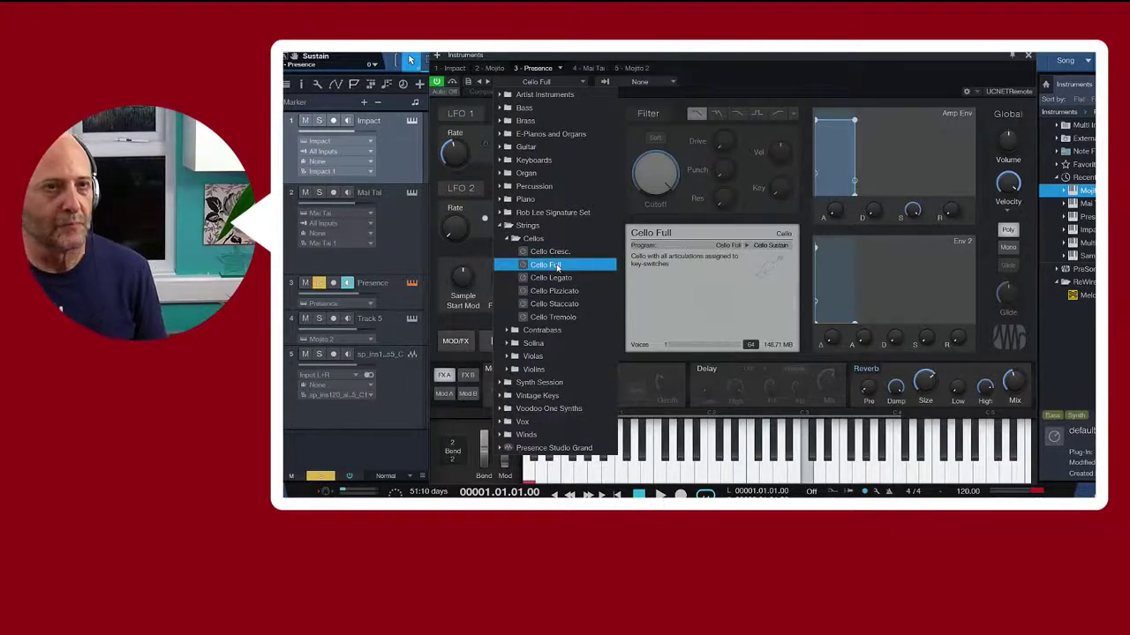
click(555, 279)
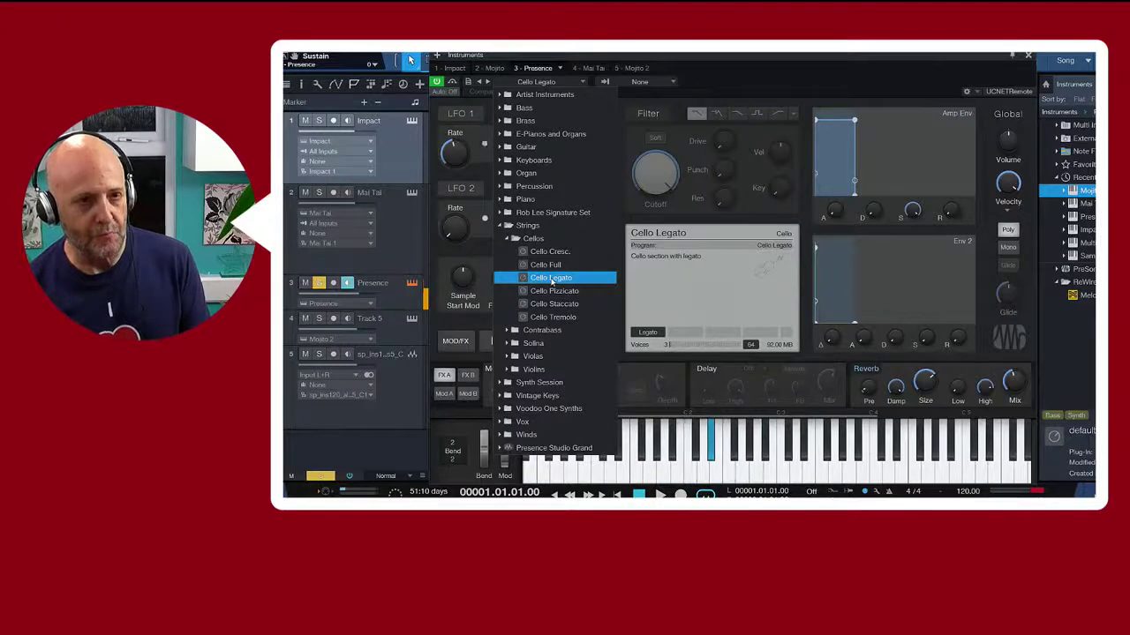
click(554, 290)
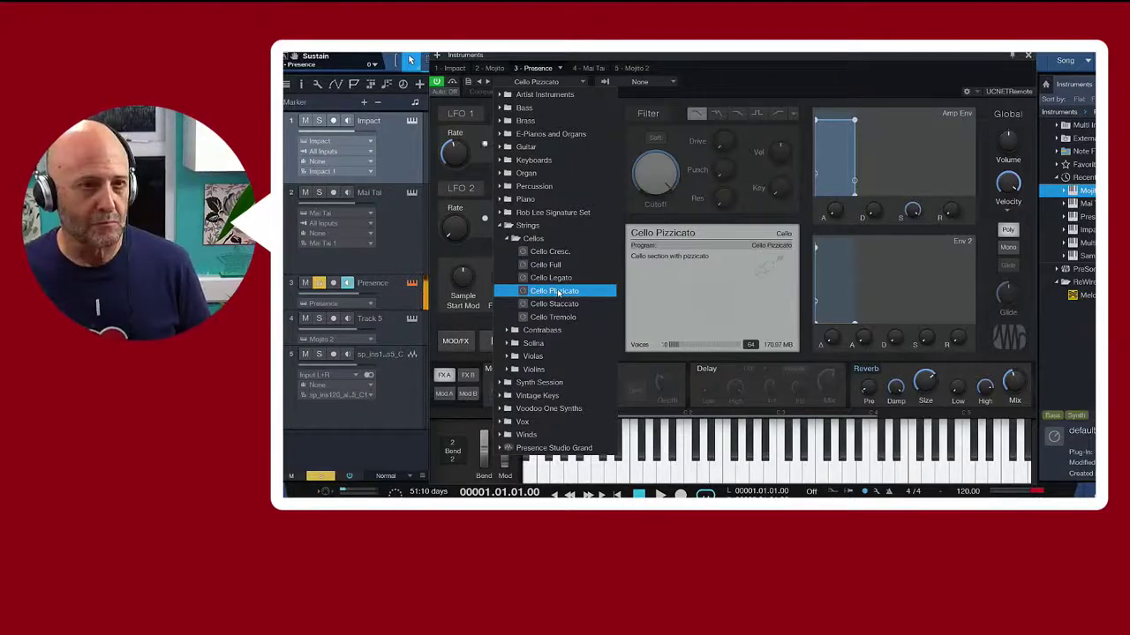
click(554, 317)
click(582, 305)
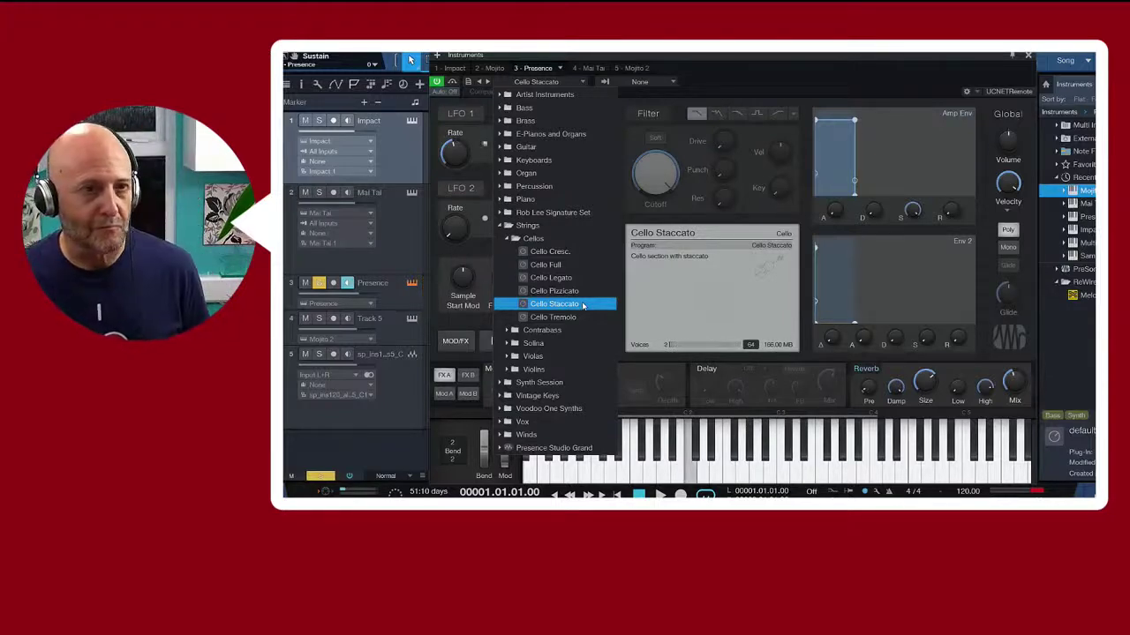
click(570, 318)
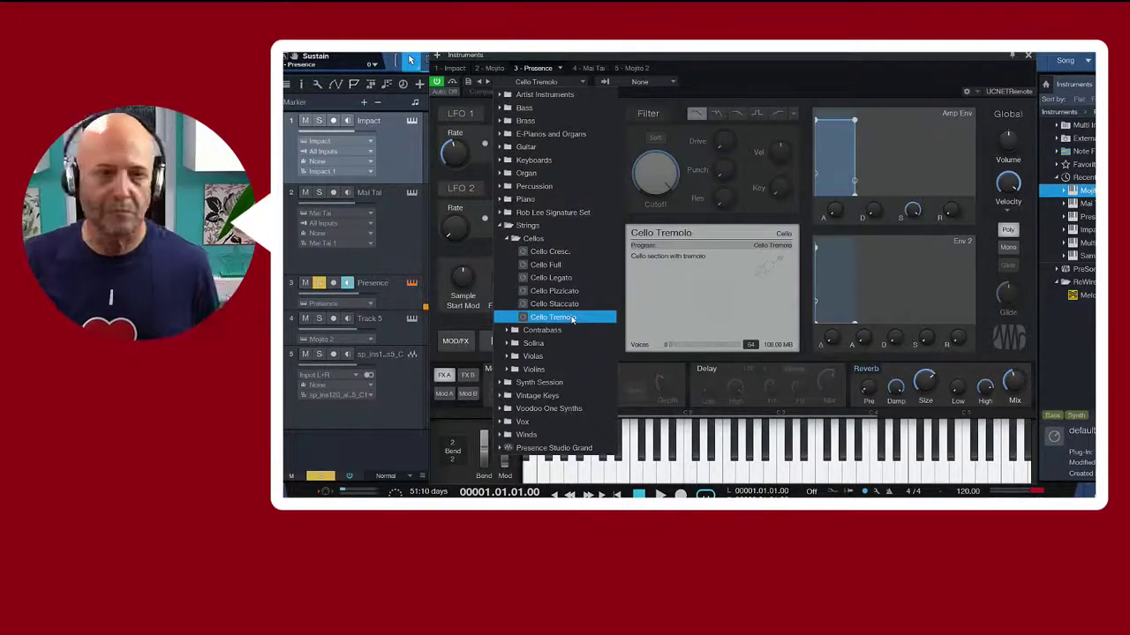
Collapse the Cellos folder, look over the other string instrument folders and close the Strings folder
key(Up)
key(Up)
key(Up)
key(Up)
key(Up)
key(Up)
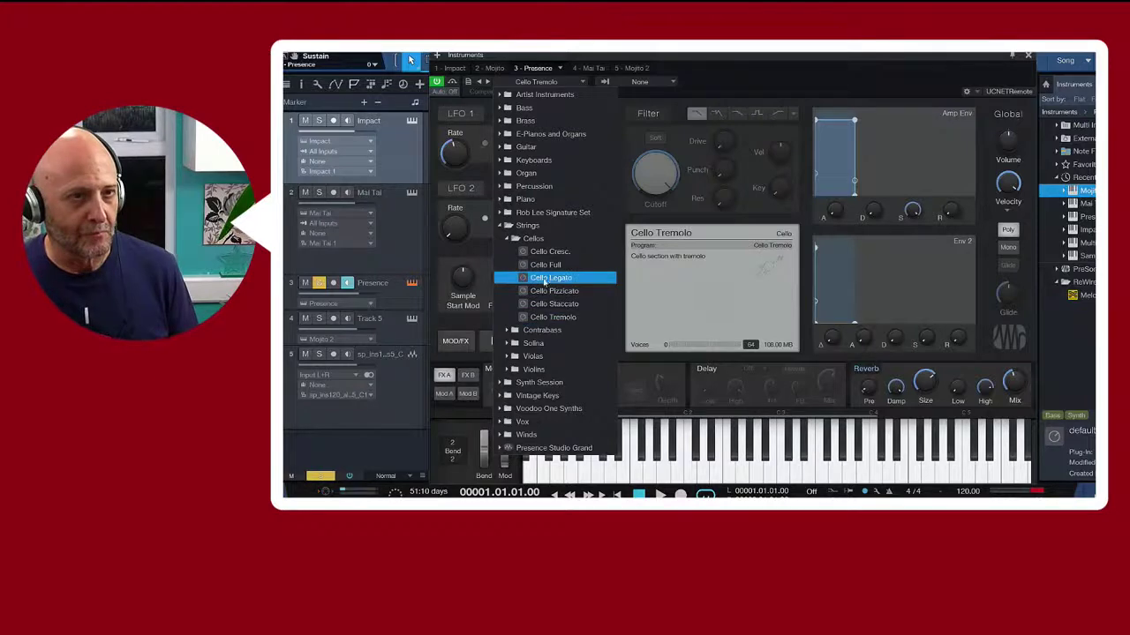
click(506, 239)
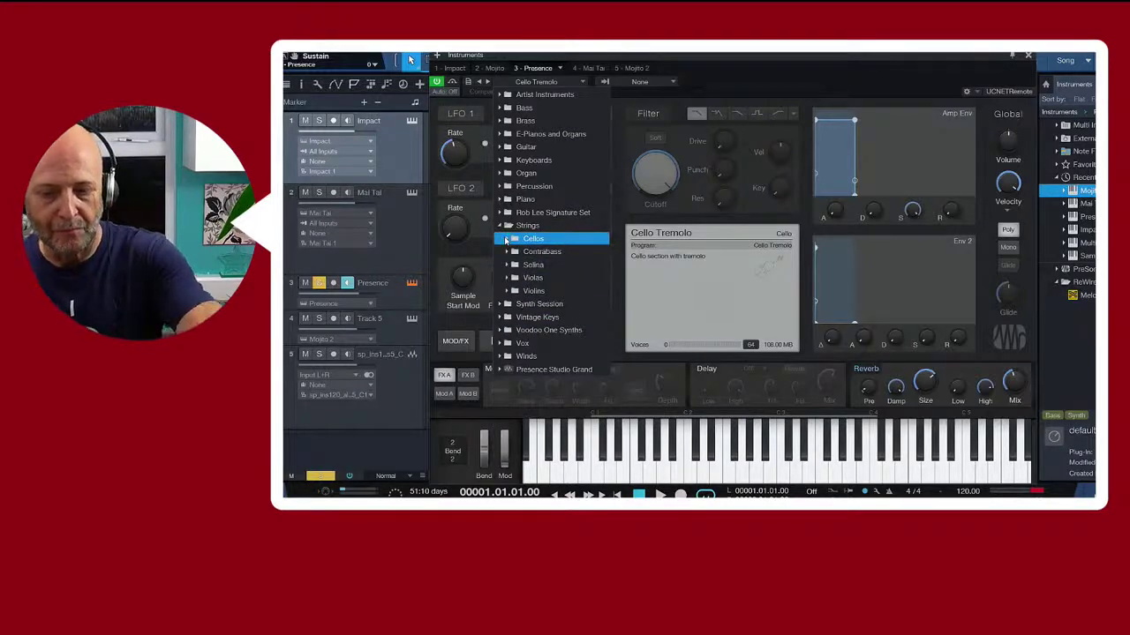
key(Down)
key(Down)
key(Down)
key(Down)
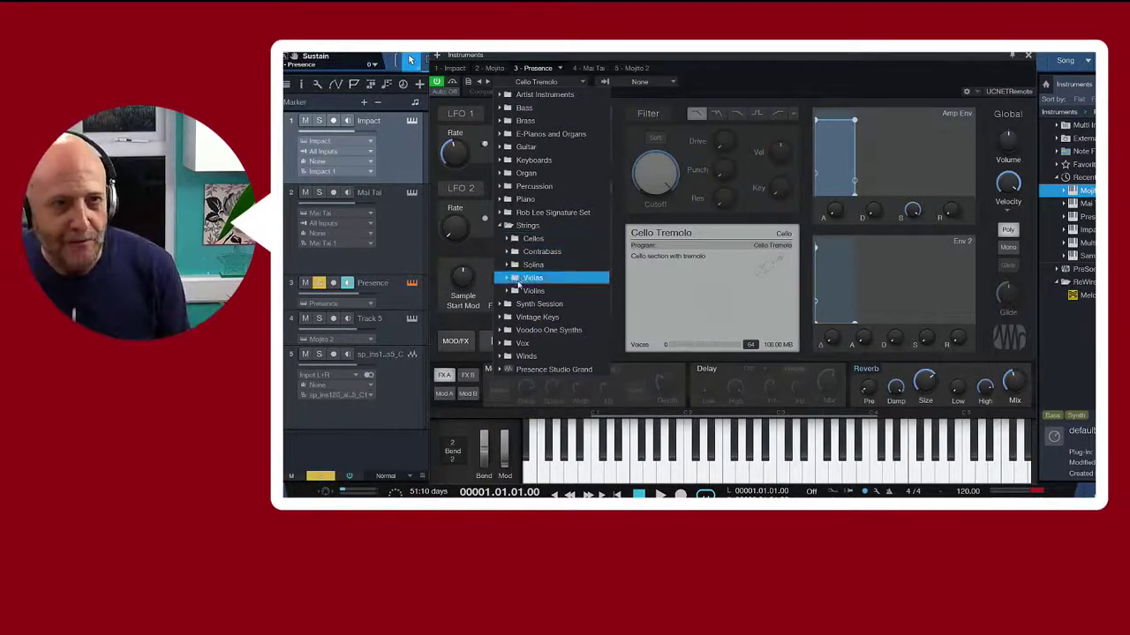
key(Up)
key(Up)
key(Up)
key(Up)
key(Up)
click(498, 227)
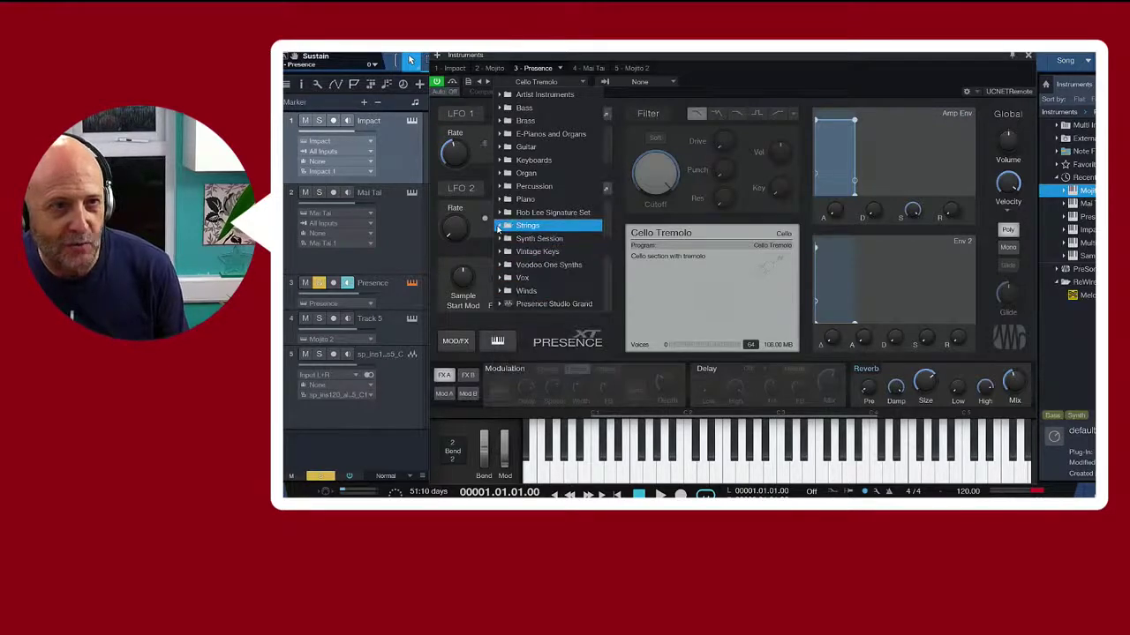
Look through the instrument categories, expand the Guitar folder and open its Nylon Guitar folder
click(497, 187)
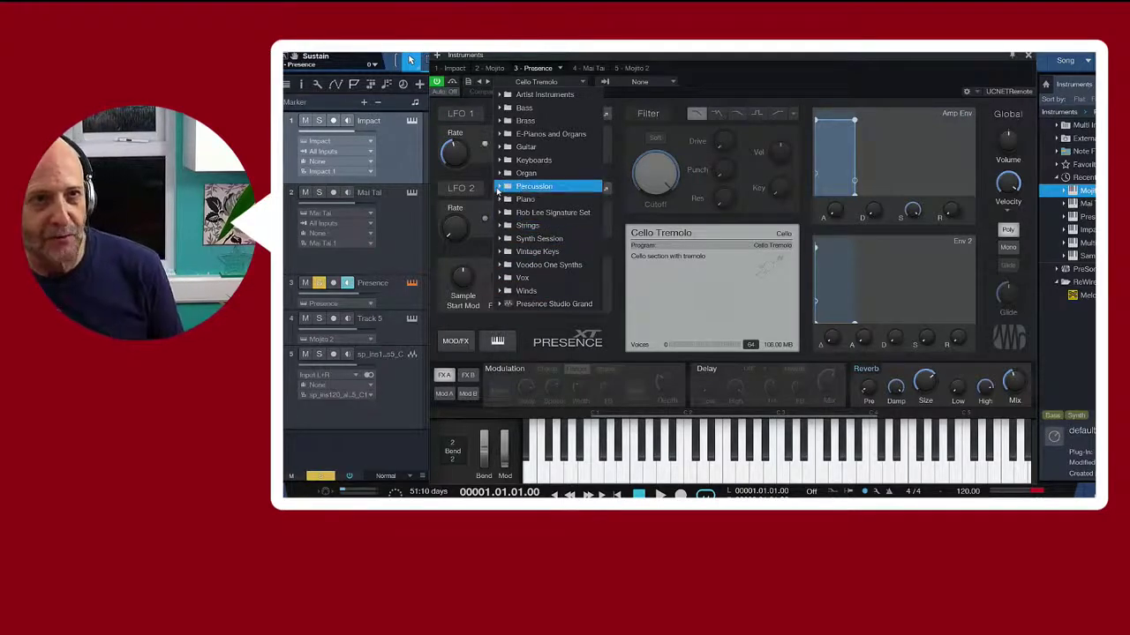
click(525, 147)
click(530, 133)
click(525, 147)
click(501, 147)
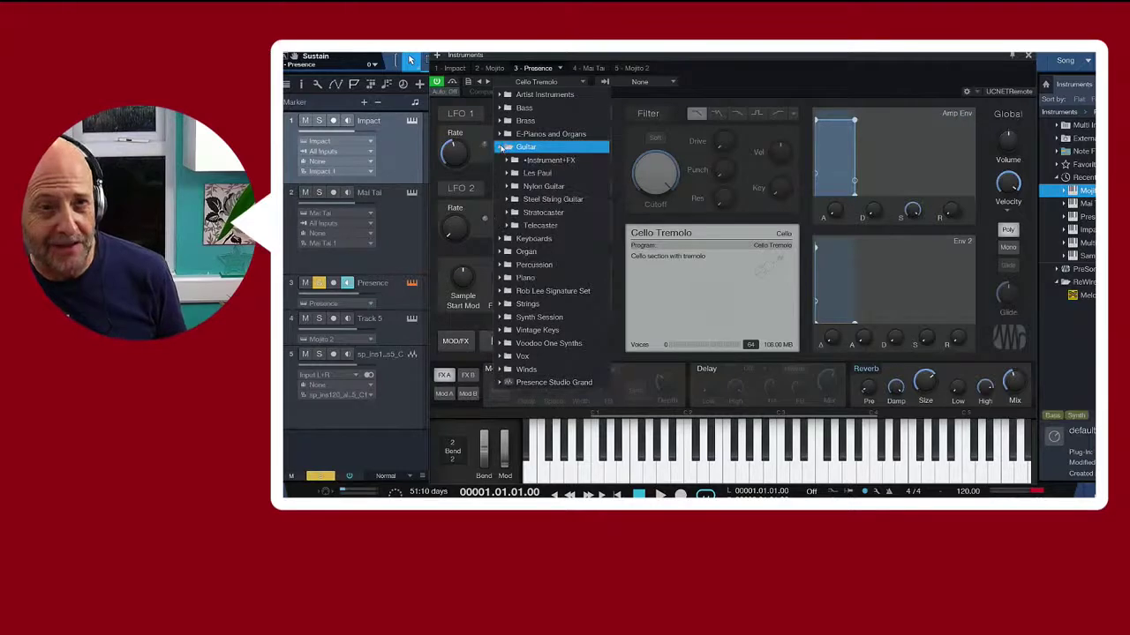
click(522, 173)
click(527, 185)
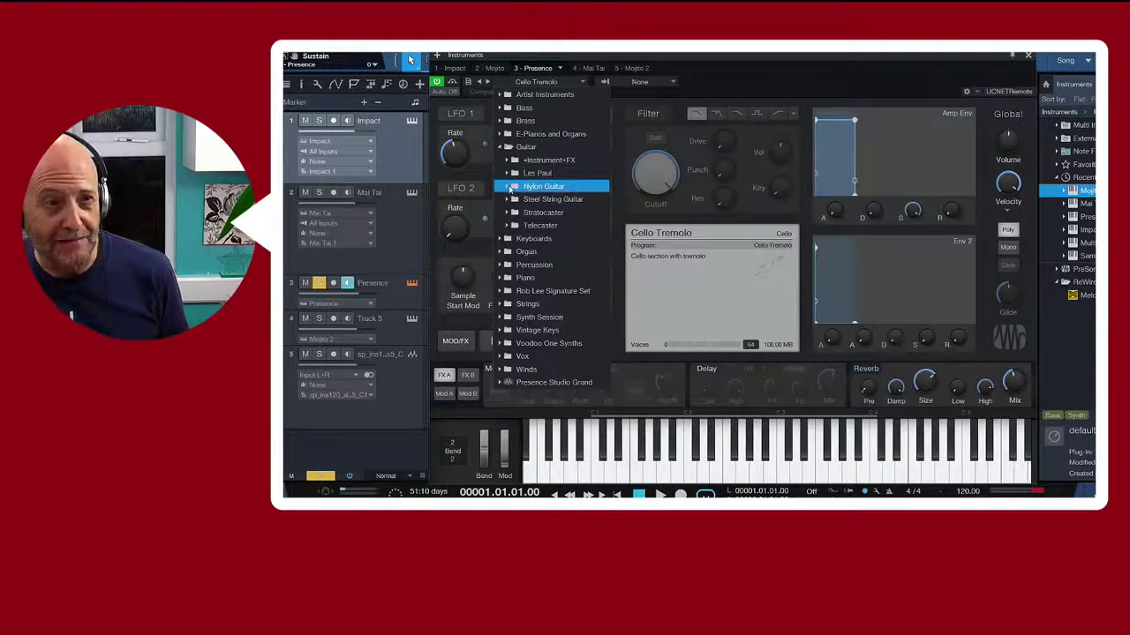
click(510, 186)
Audition the Nylon Guitar Full and Nylon Guitar Op Slide FN presets and look over the remaining nylon guitar variants
click(550, 199)
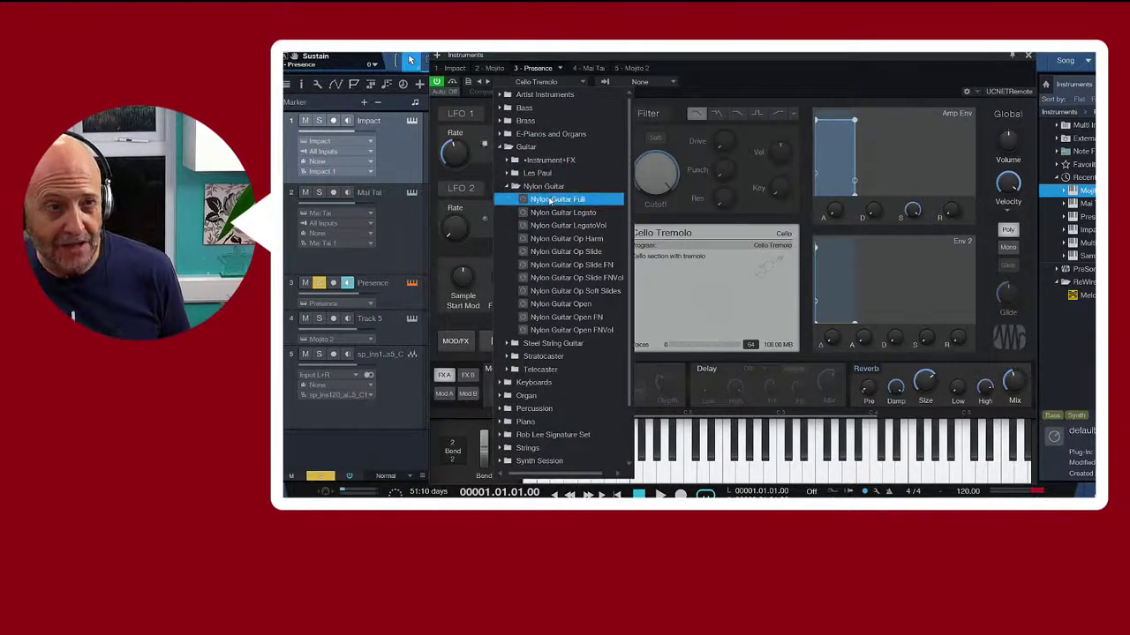
click(609, 252)
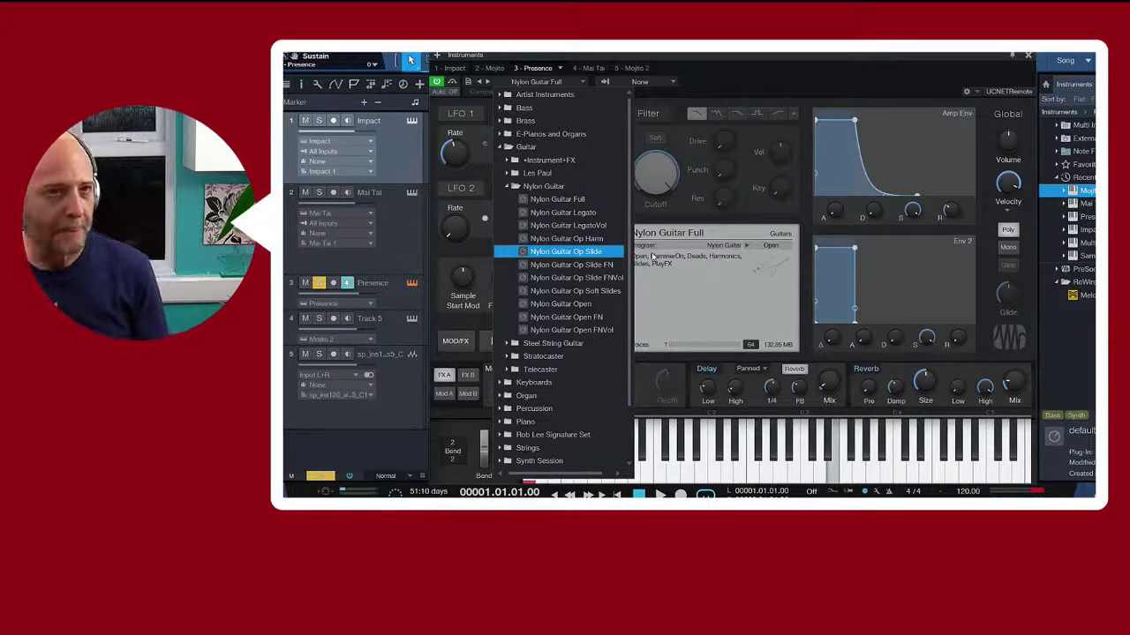
key(Up)
key(Up)
key(Up)
key(Up)
key(Up)
click(524, 252)
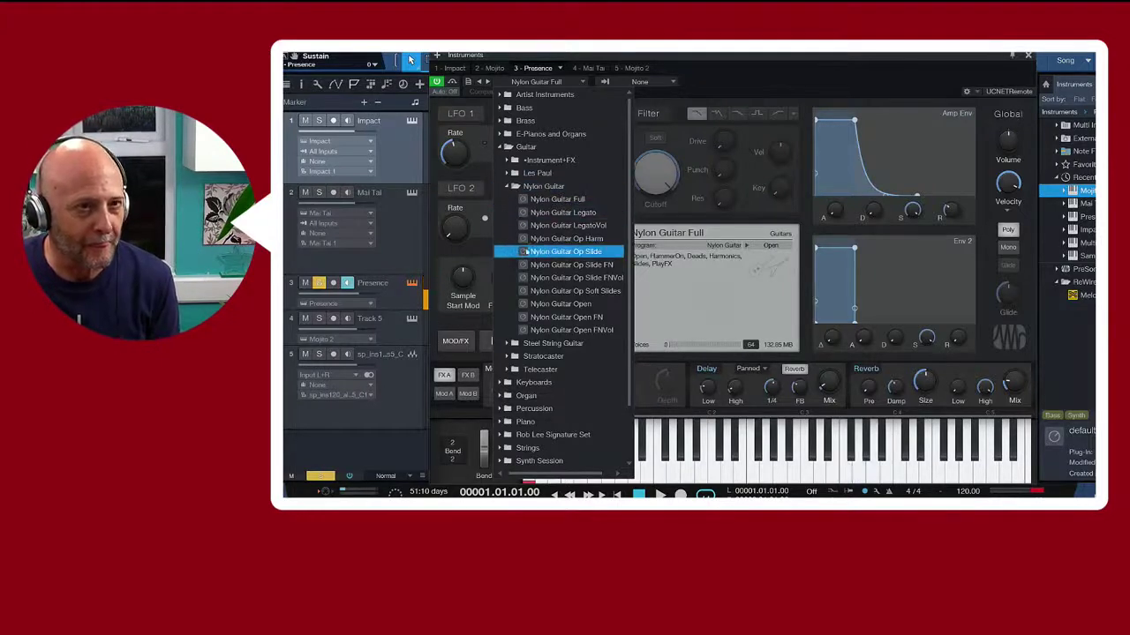
click(538, 268)
click(572, 290)
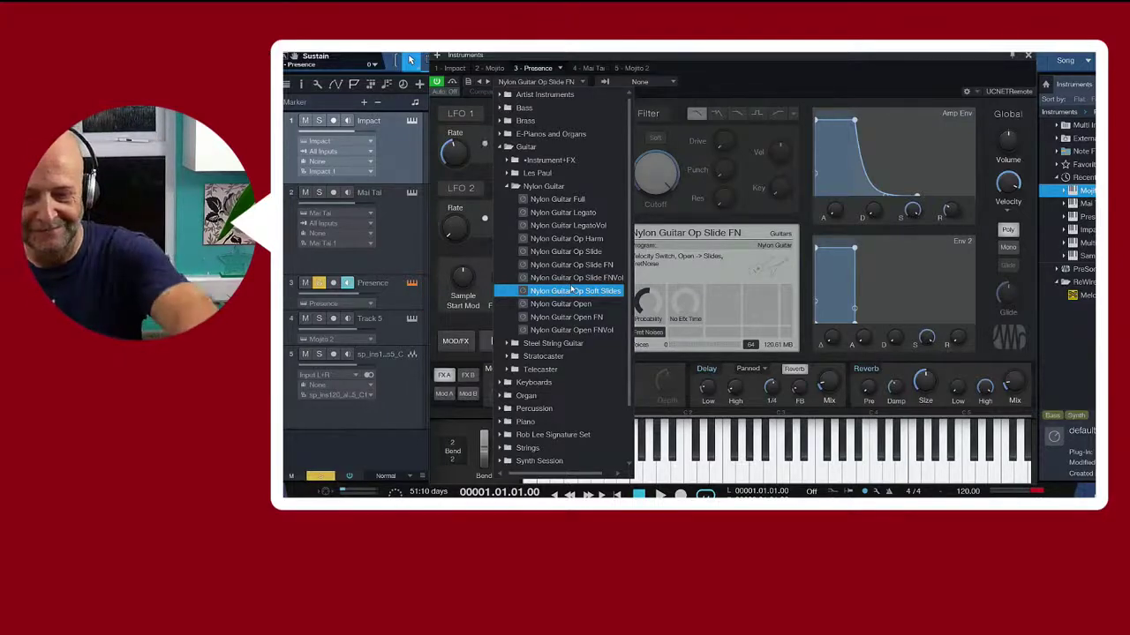
click(529, 304)
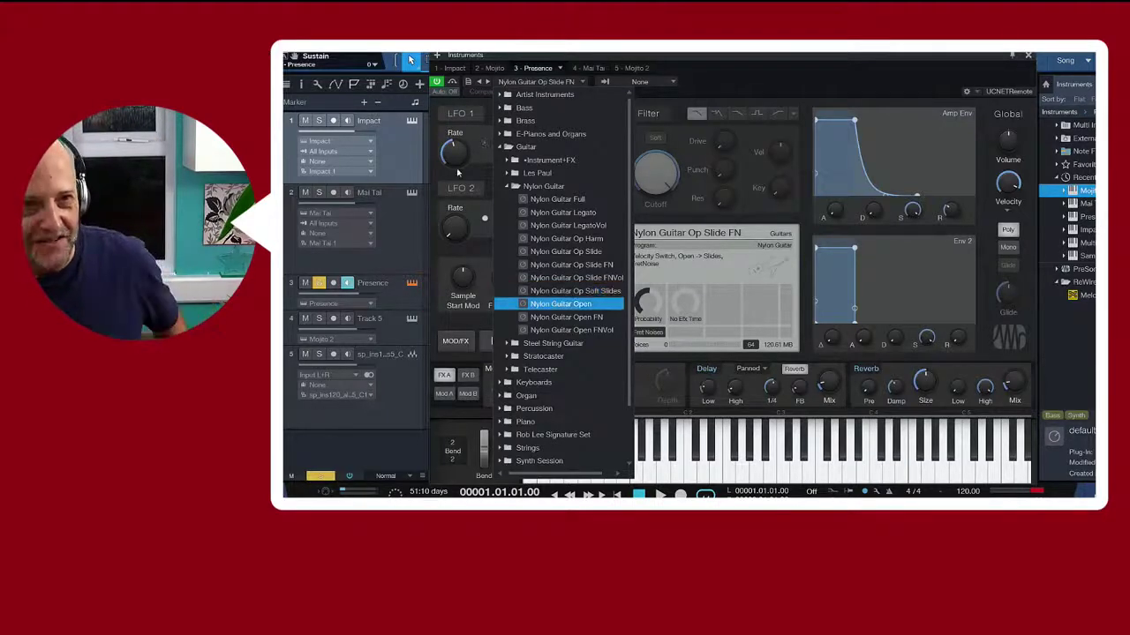
Collapse the Nylon Guitar folder and expand the Les Paul folder
click(510, 186)
click(507, 186)
click(509, 173)
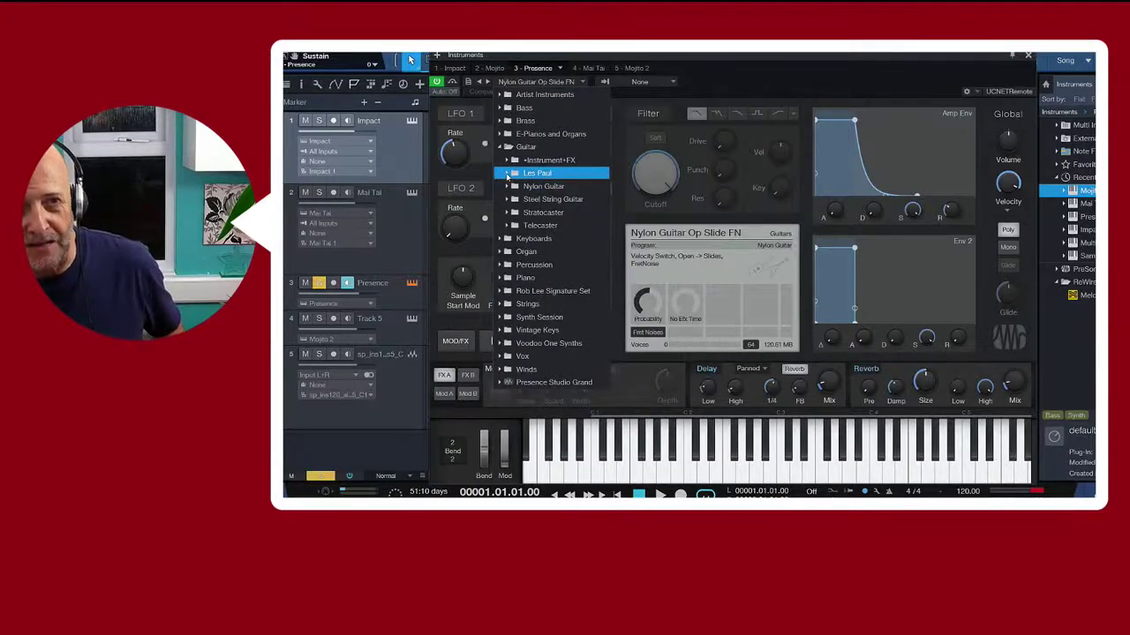
click(508, 174)
Audition the Les Paul Full, Les Paul Legato and Les Paul Open presets
click(556, 188)
click(553, 199)
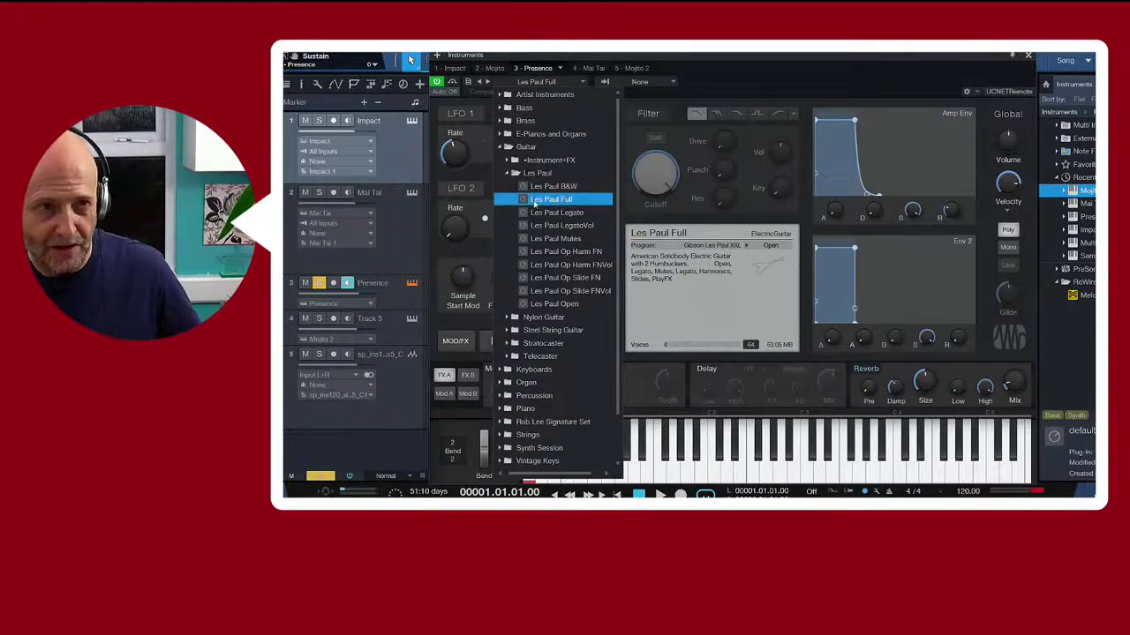
click(538, 212)
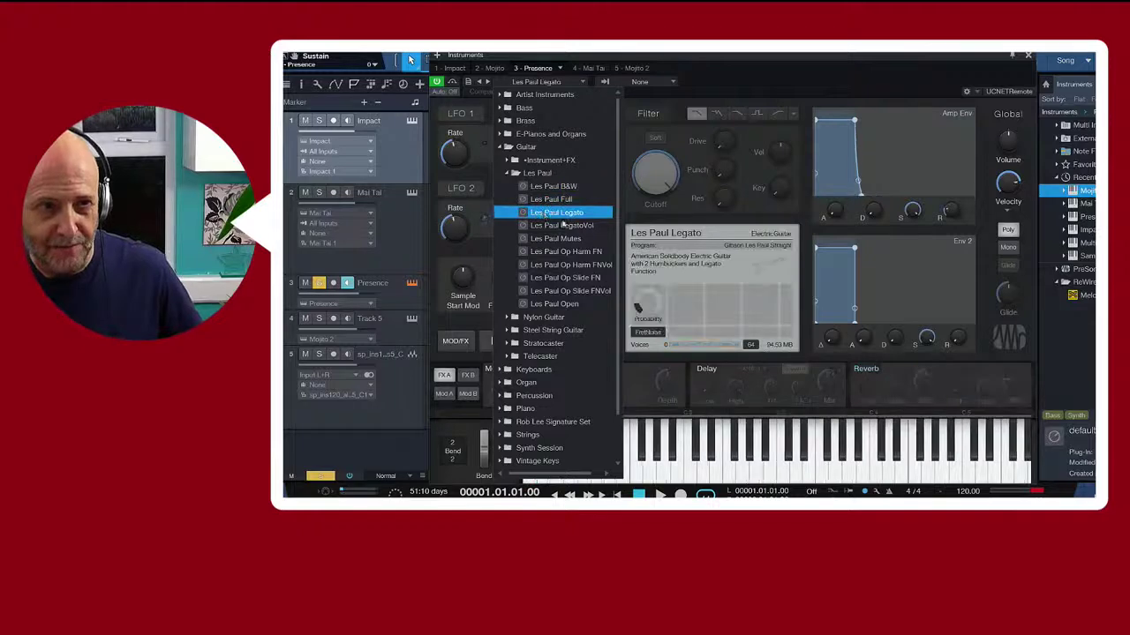
click(554, 238)
click(565, 290)
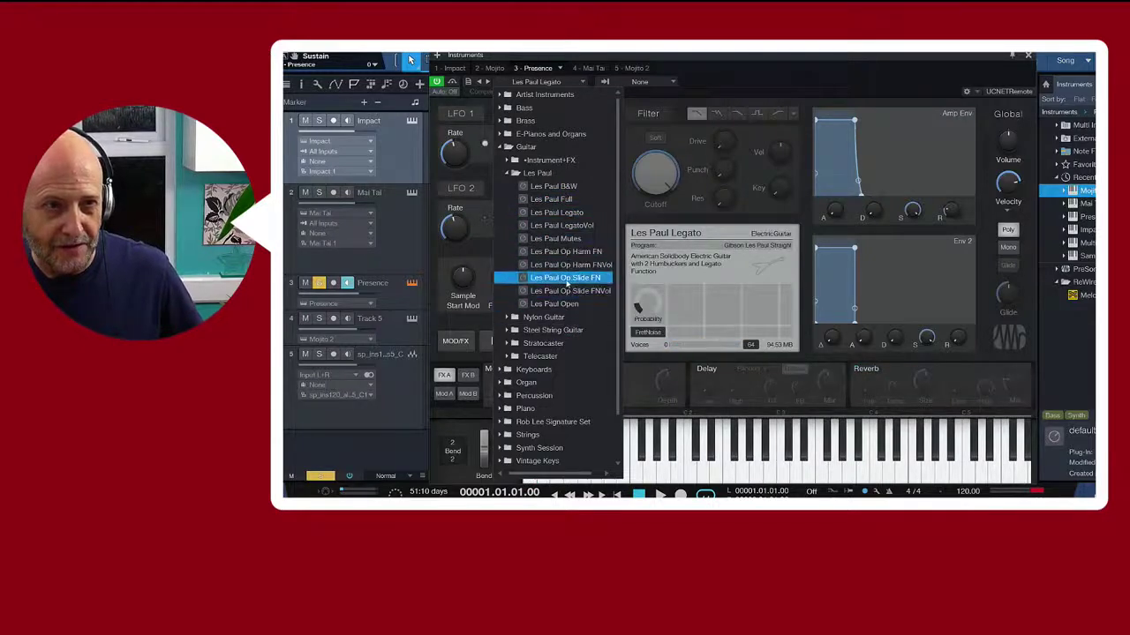
click(573, 303)
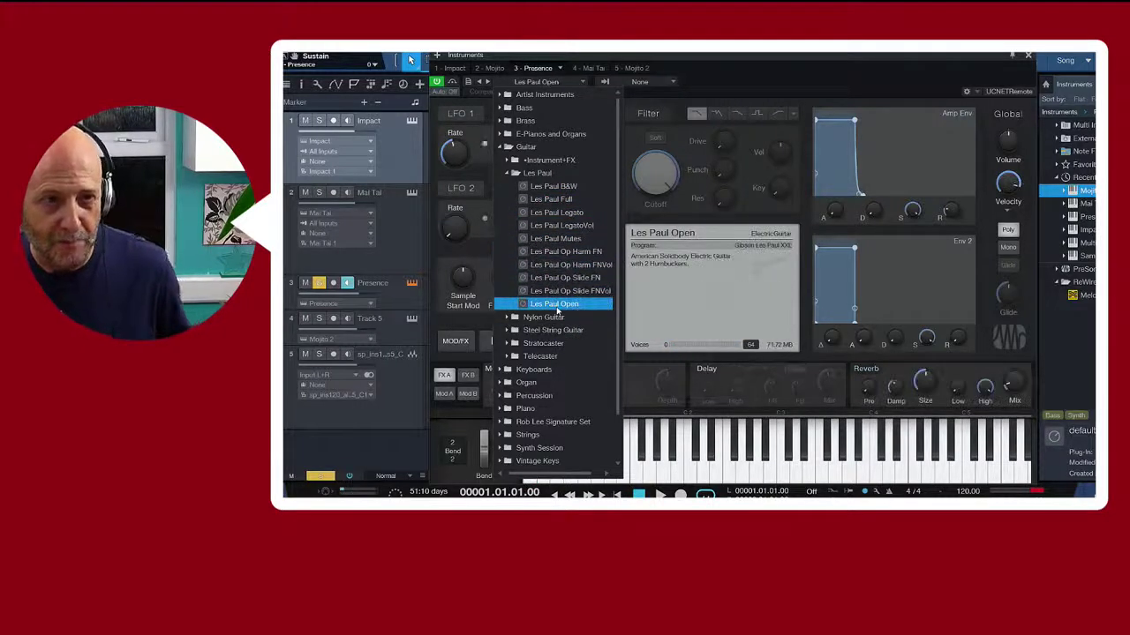
Collapse the Les Paul folder and the Guitar folder to return to the top-level preset categories
click(554, 316)
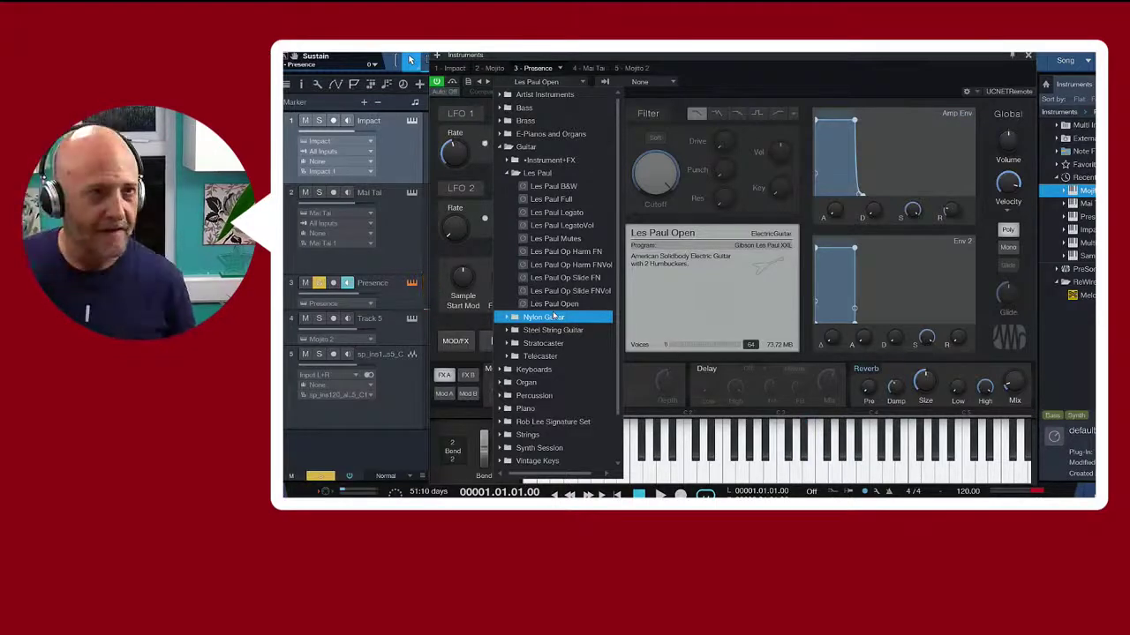
click(505, 212)
click(520, 173)
click(505, 173)
click(504, 159)
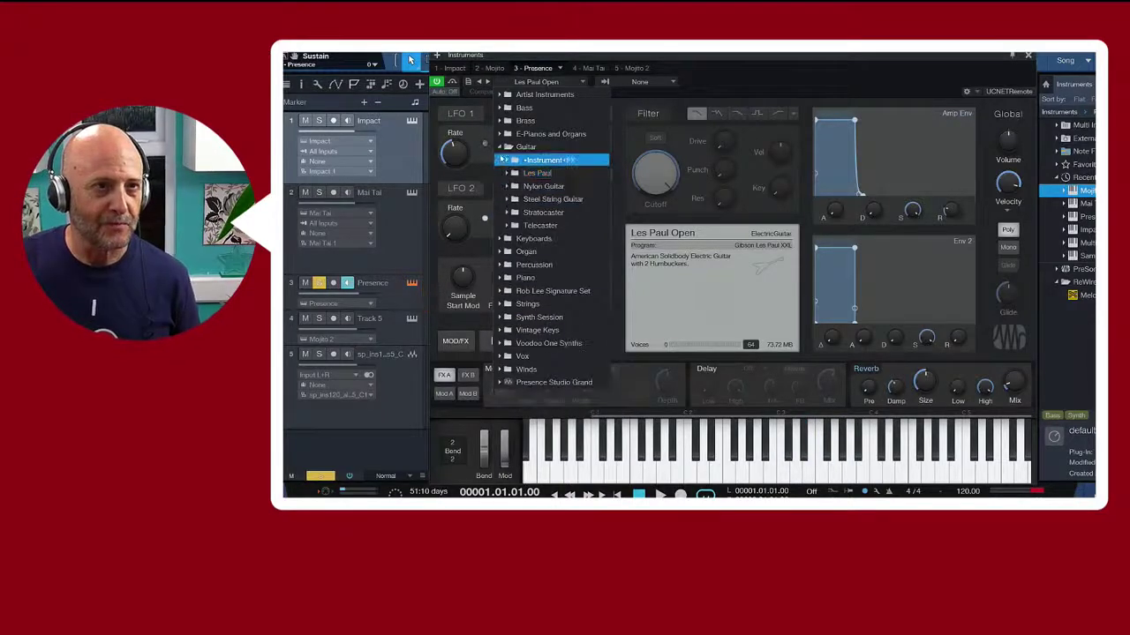
click(502, 152)
click(502, 152)
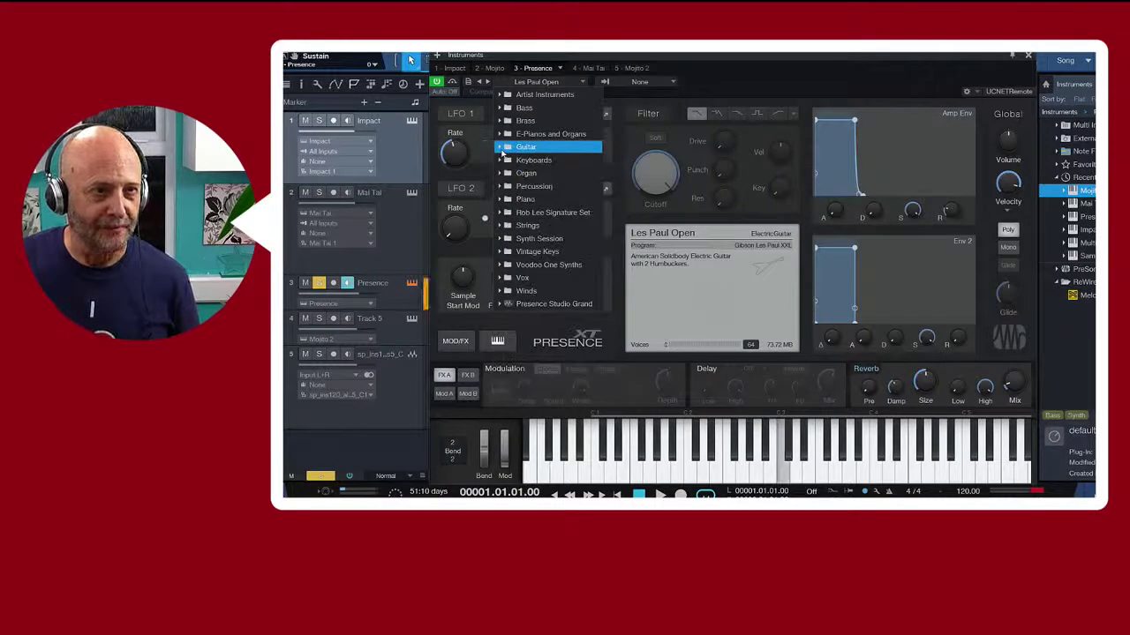
Expand the Leads folder inside Voodoo One Synths and audition the Balmy Lead preset
click(507, 238)
click(508, 265)
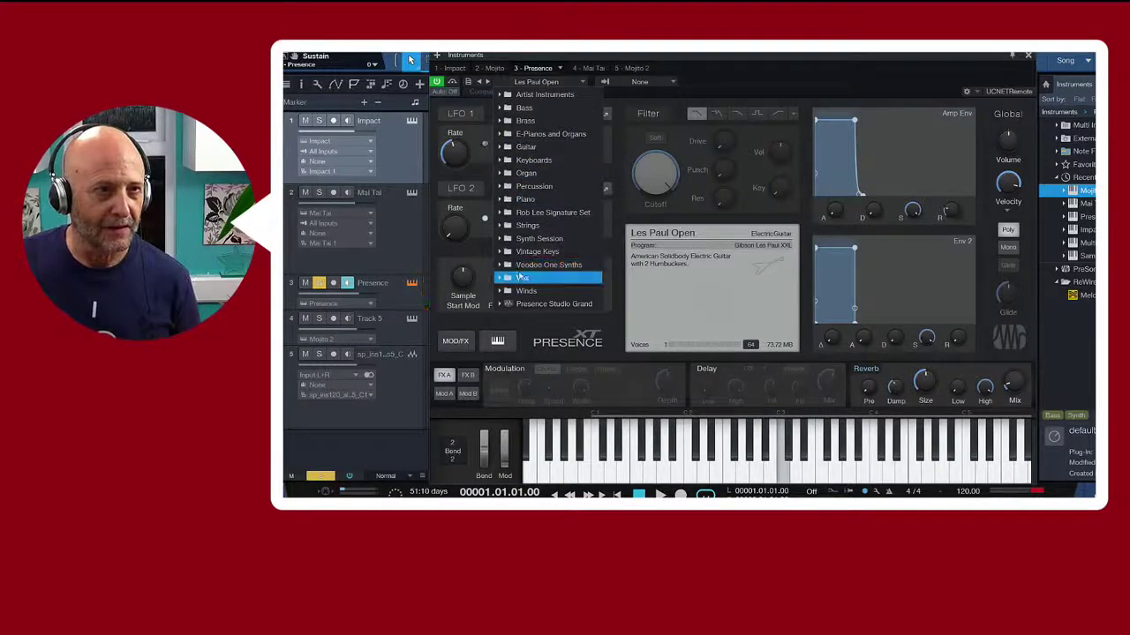
click(499, 265)
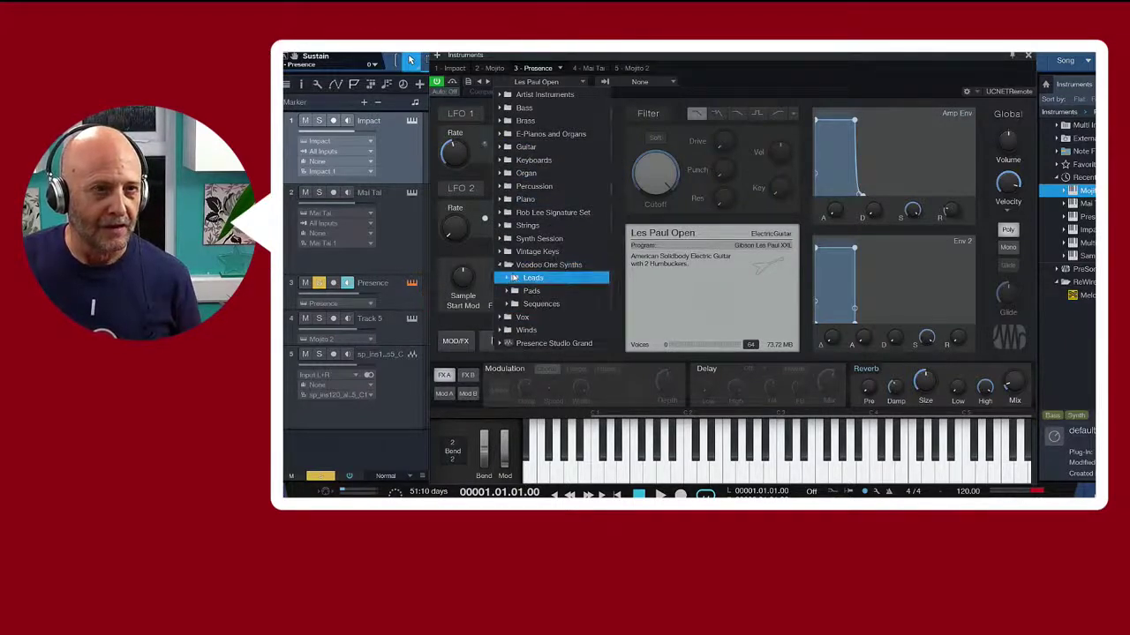
click(510, 278)
click(541, 330)
click(548, 343)
click(552, 356)
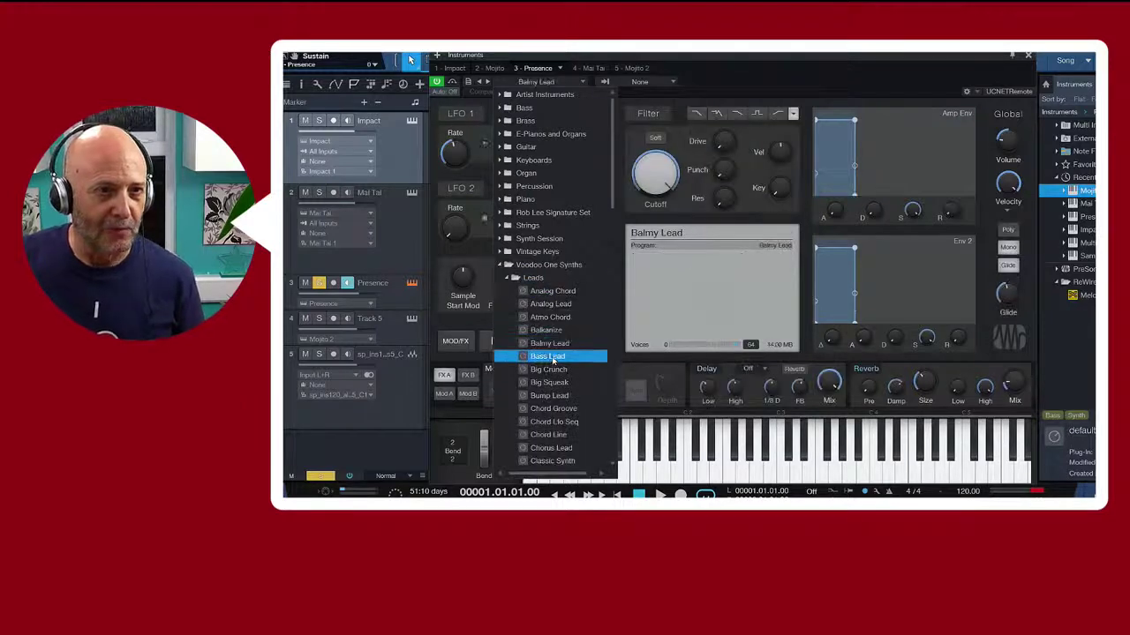